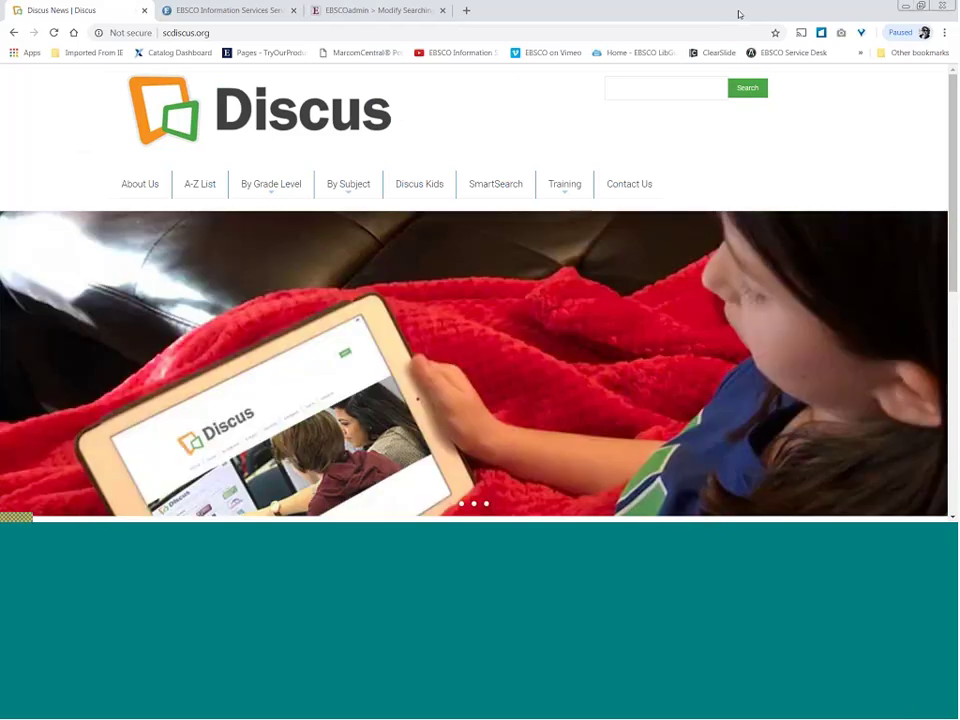
# Open the SmartSearch page on the Discus site and the SmartSearch-EBSCO Discovery Service from the EBSCOhost service list
pyautogui.click(491, 188)
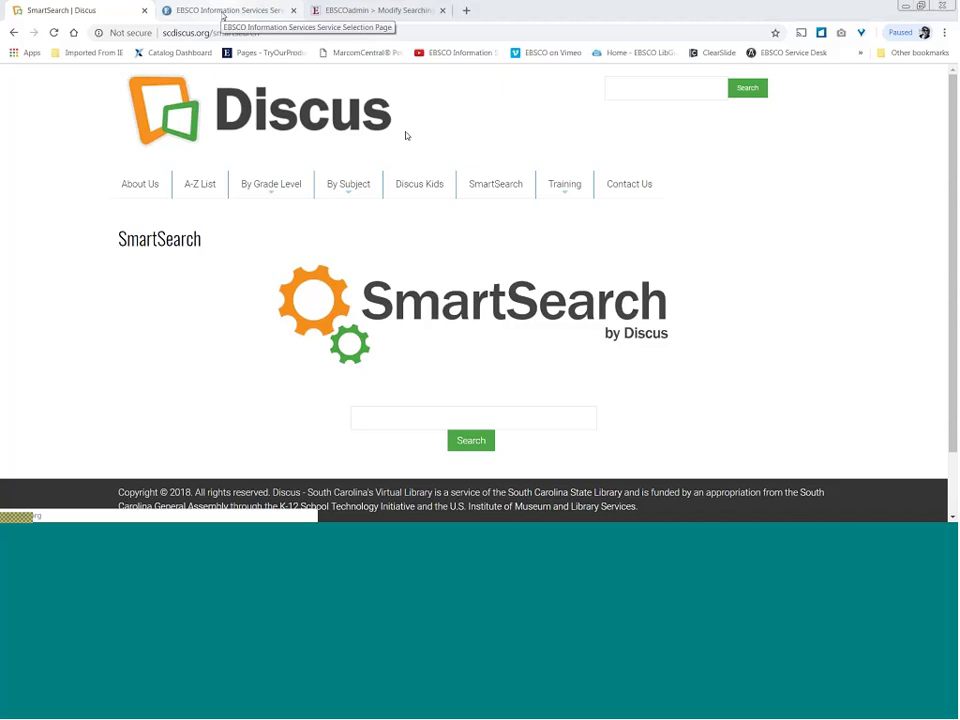
pyautogui.click(223, 12)
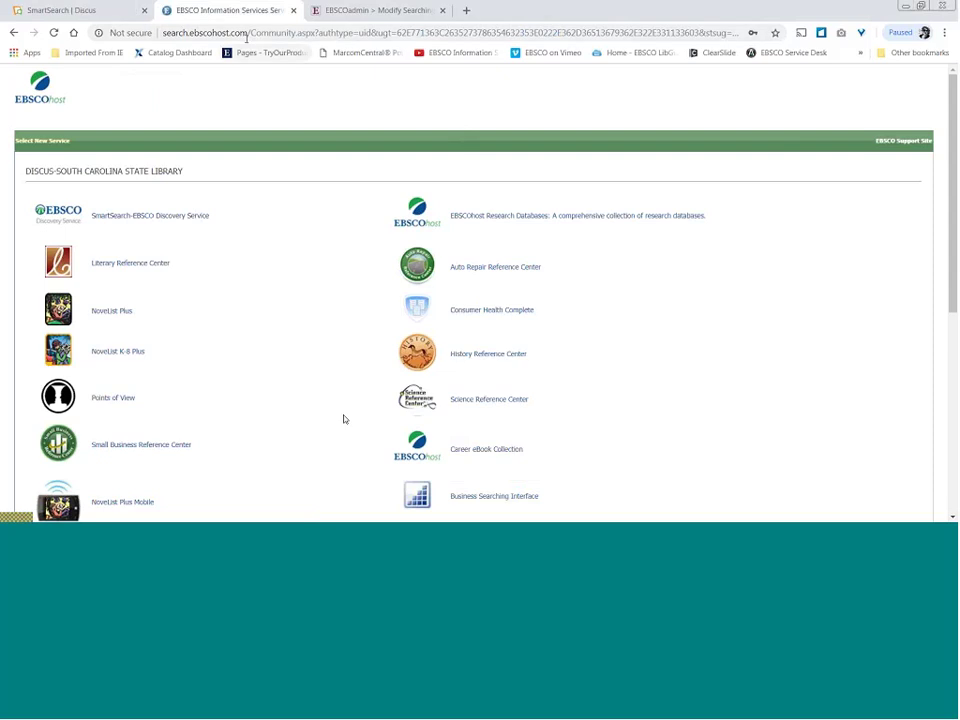
pyautogui.moveTo(247, 33); pyautogui.dragTo(162, 33)
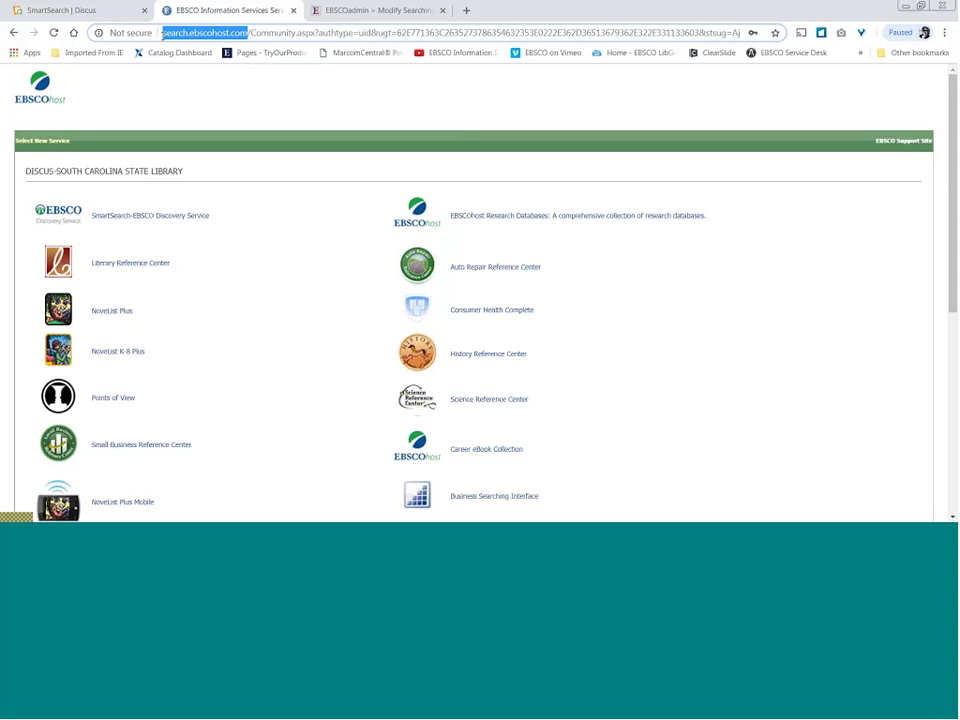
pyautogui.click(133, 216)
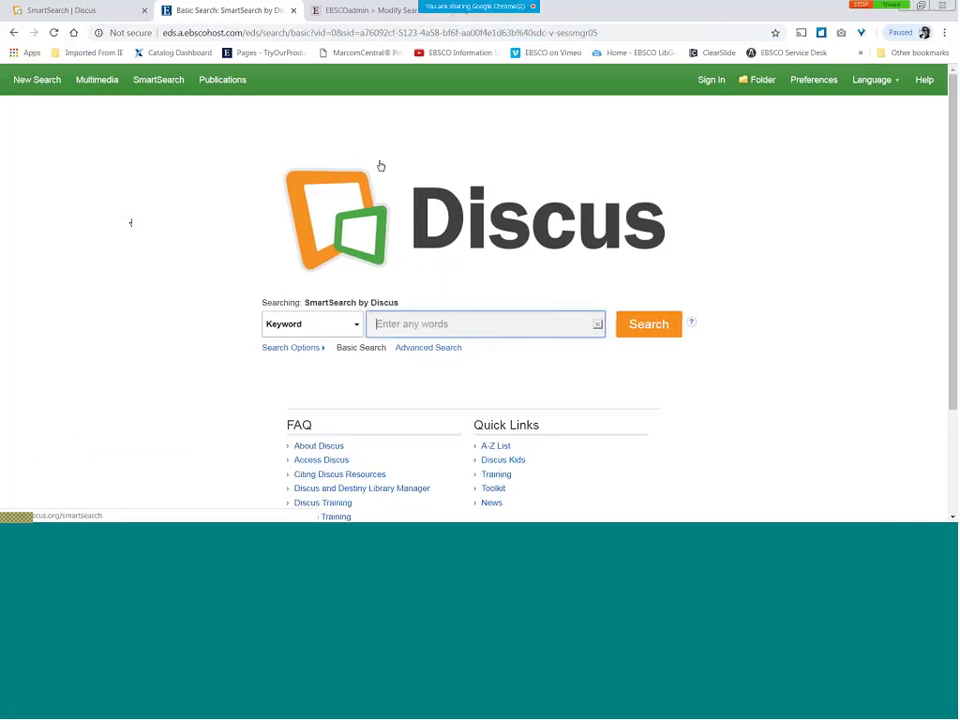
# Switch to EBSCOadmin and review the choices for the current site and the current user group
pyautogui.click(367, 12)
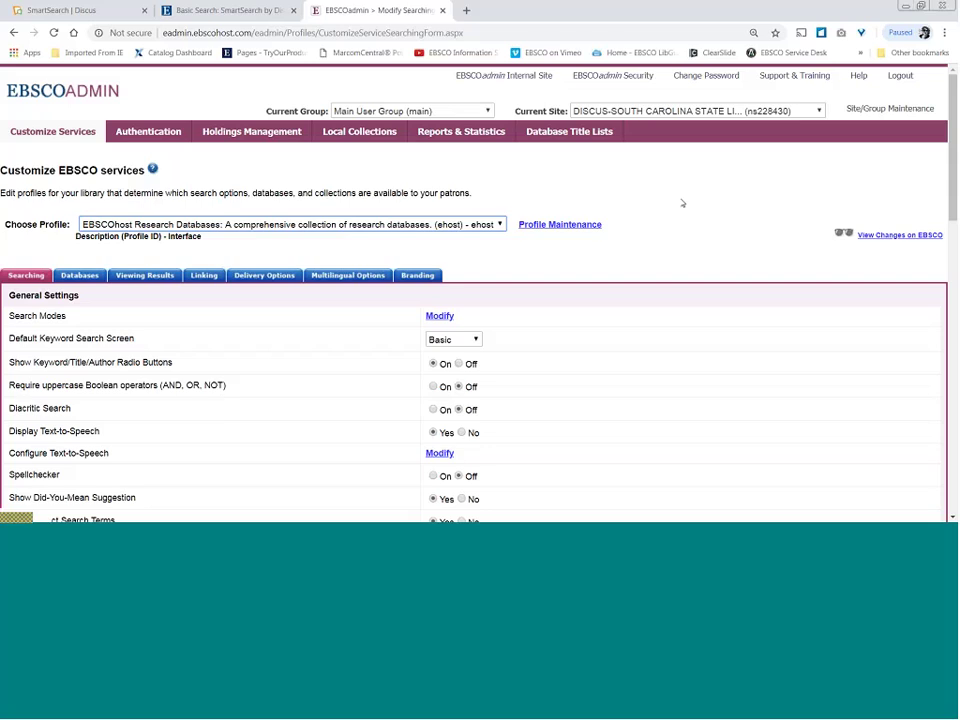
pyautogui.click(748, 111)
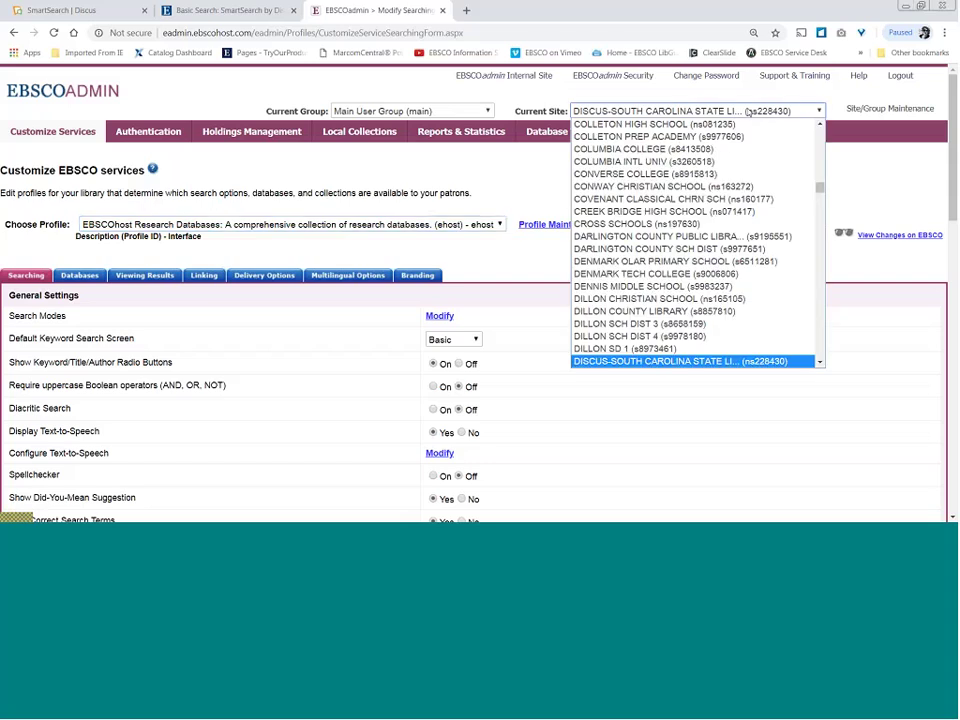
pyautogui.click(748, 111)
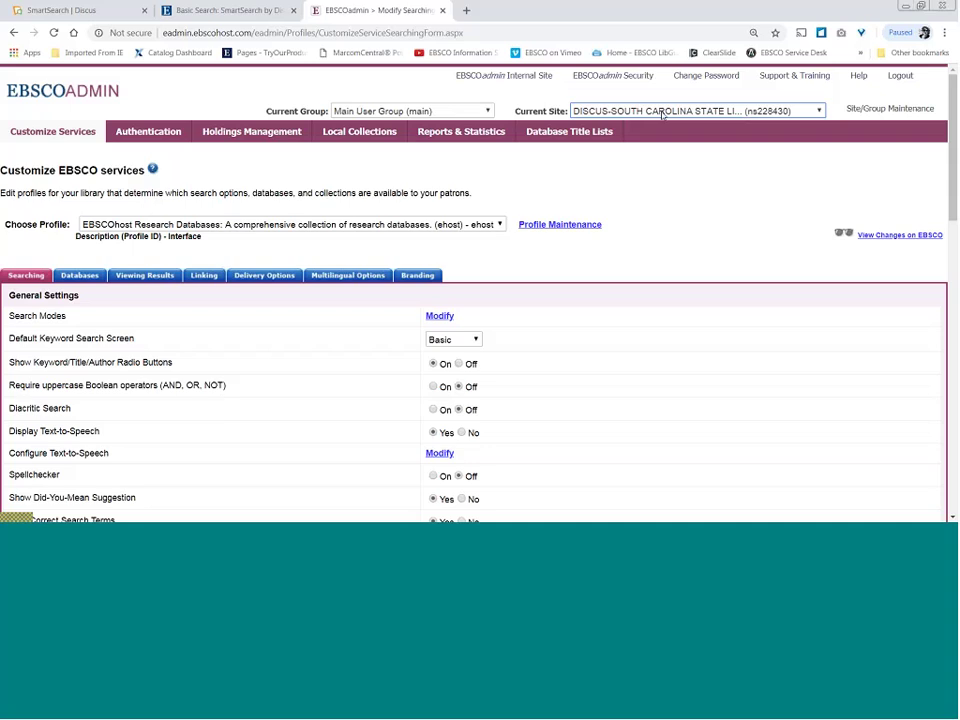
pyautogui.click(432, 112)
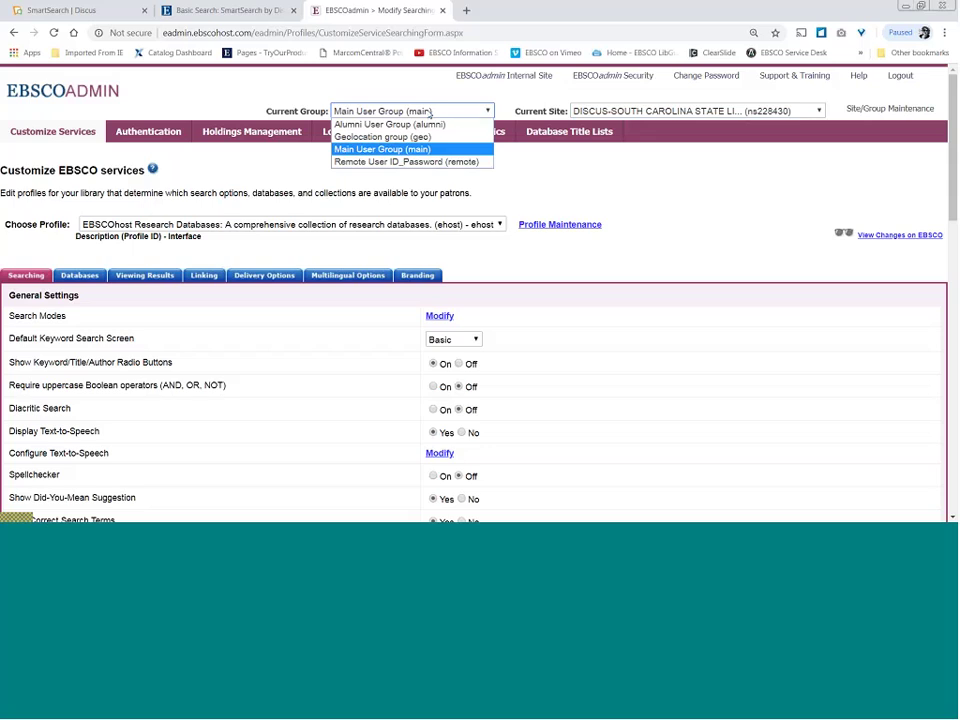
pyautogui.click(431, 113)
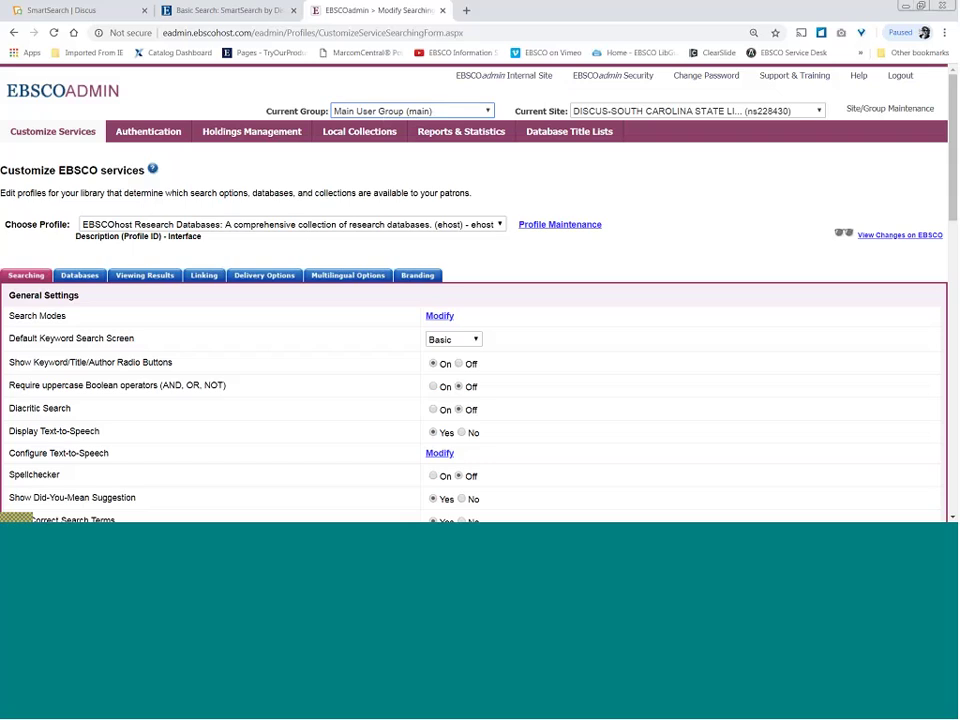
# Go back to the EBSCOhost service list to view the library's services, and return to EBSCOadmin
pyautogui.click(208, 9)
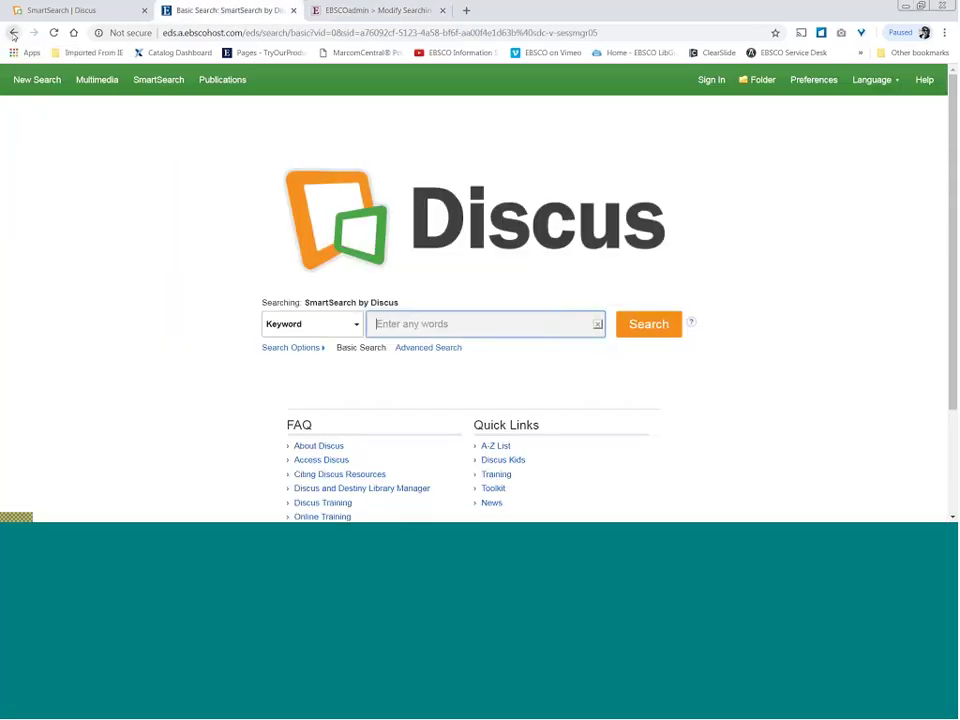
pyautogui.click(13, 33)
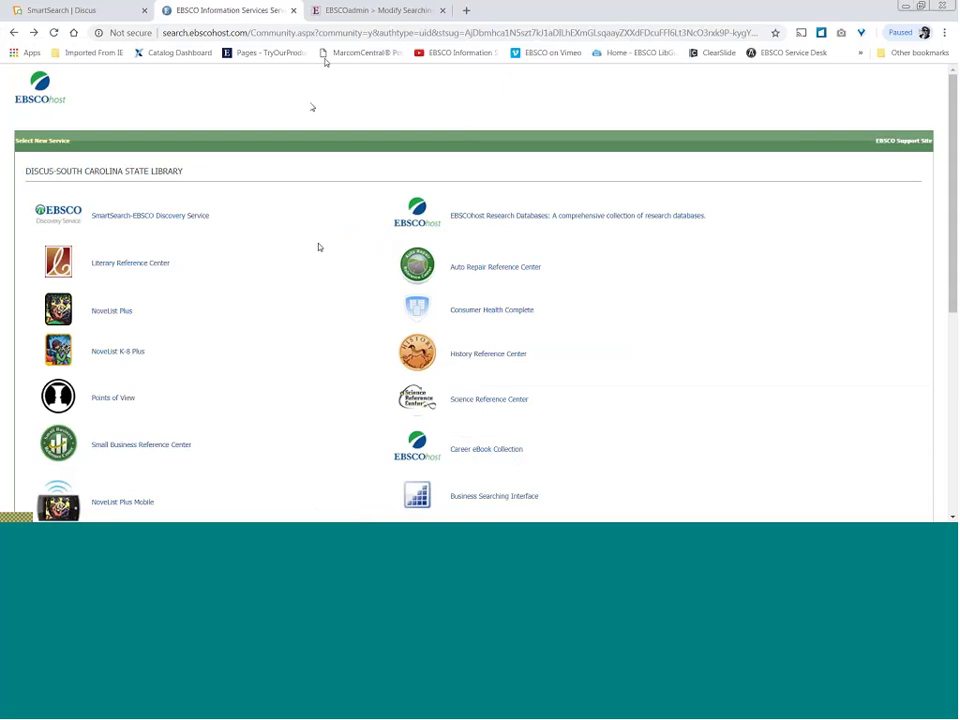
pyautogui.click(340, 9)
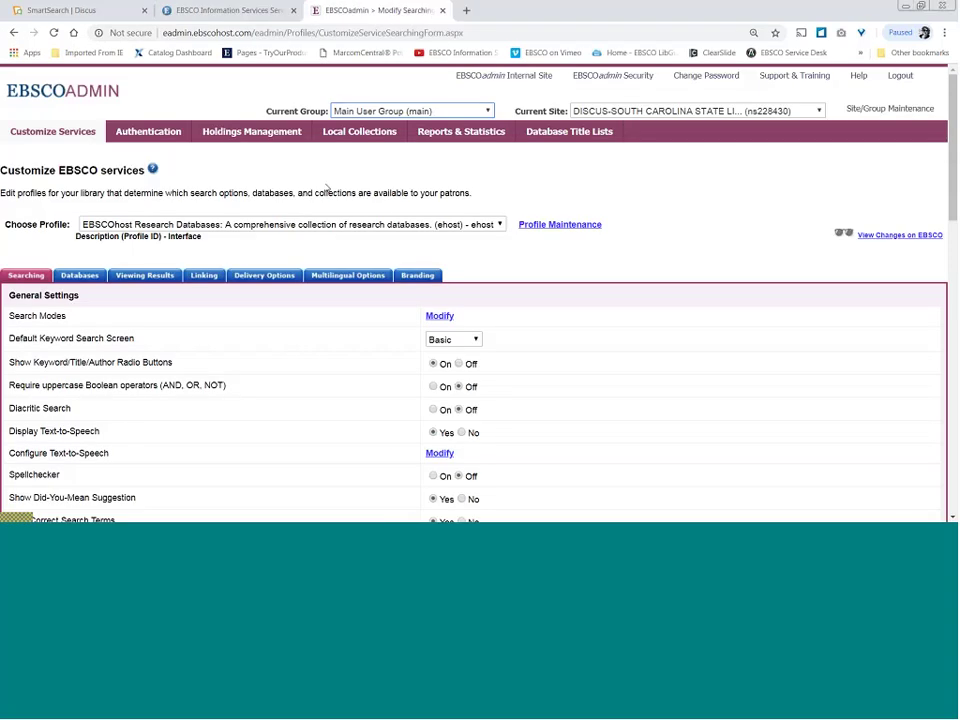
# Review the library's profiles and choose the SmartSearch-EBSCO Discovery Service (sc_discus) - eds profile for customization
pyautogui.click(413, 225)
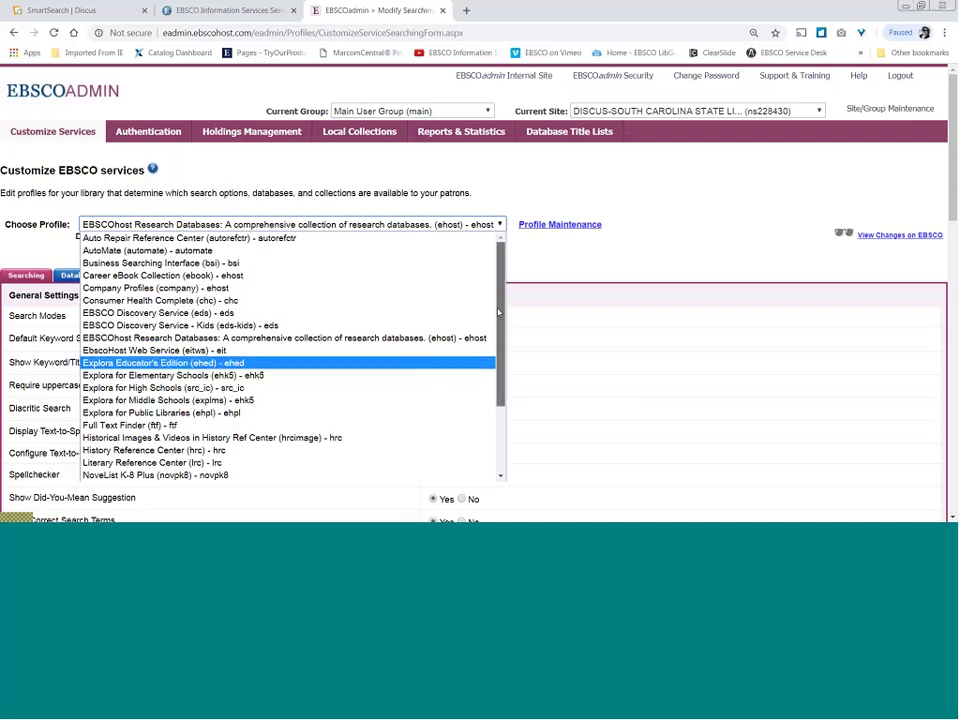
pyautogui.moveTo(499, 313); pyautogui.dragTo(499, 382)
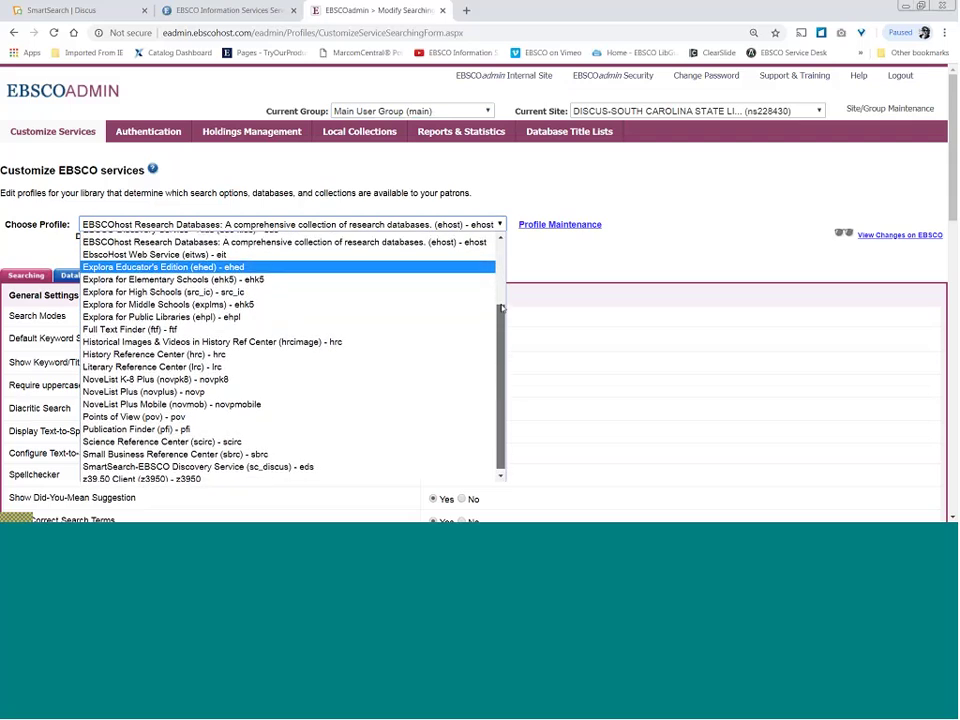
pyautogui.scroll(3, 498, 385)
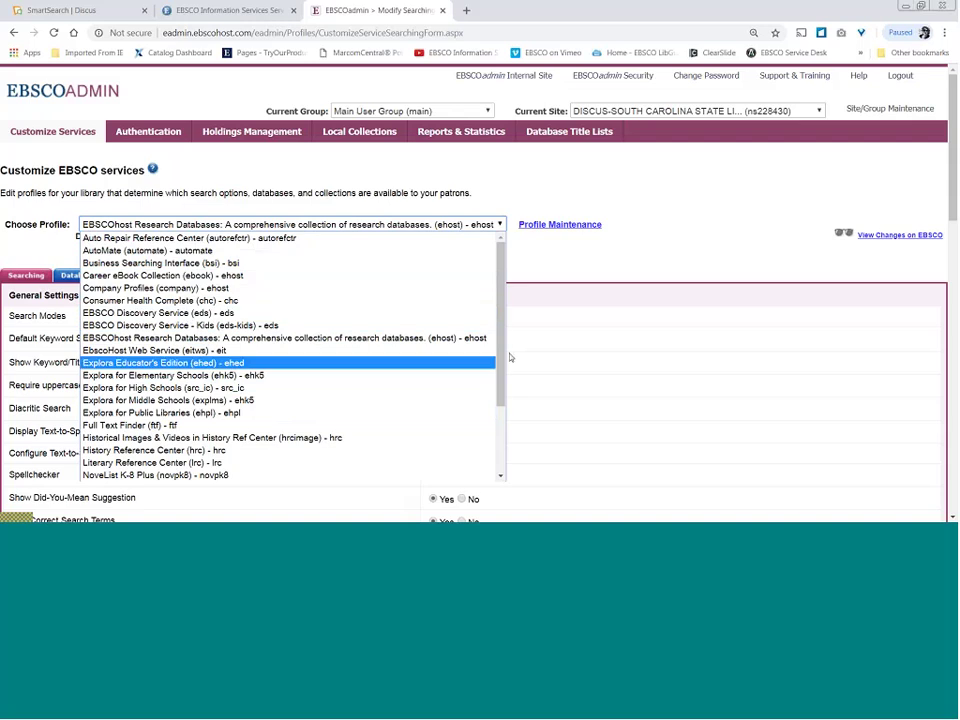
pyautogui.moveTo(508, 391); pyautogui.dragTo(518, 458)
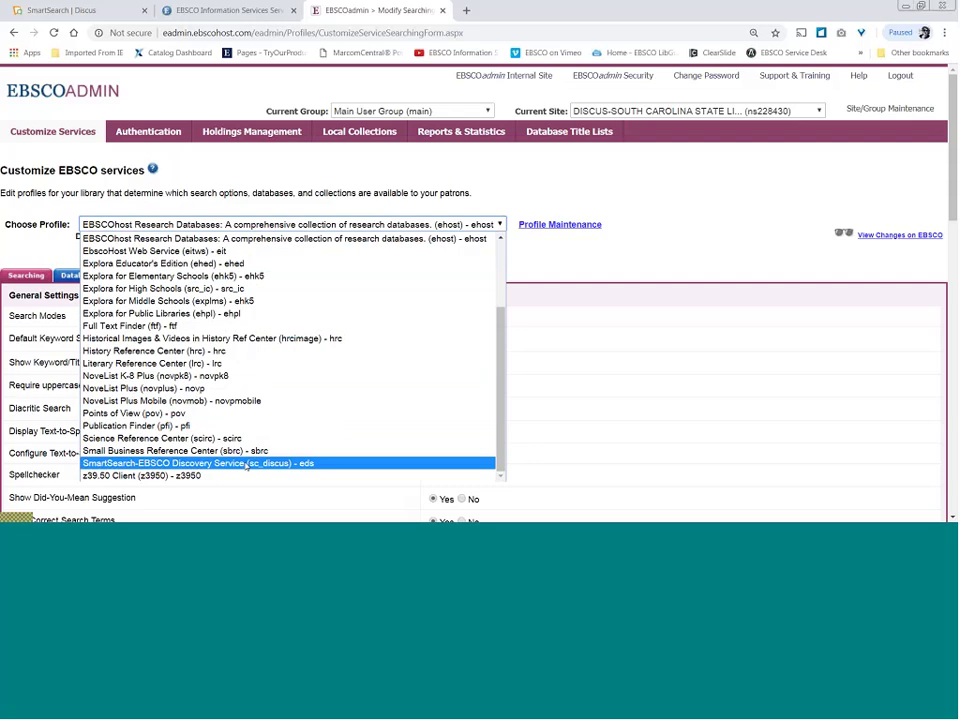
pyautogui.scroll(1, 507, 339)
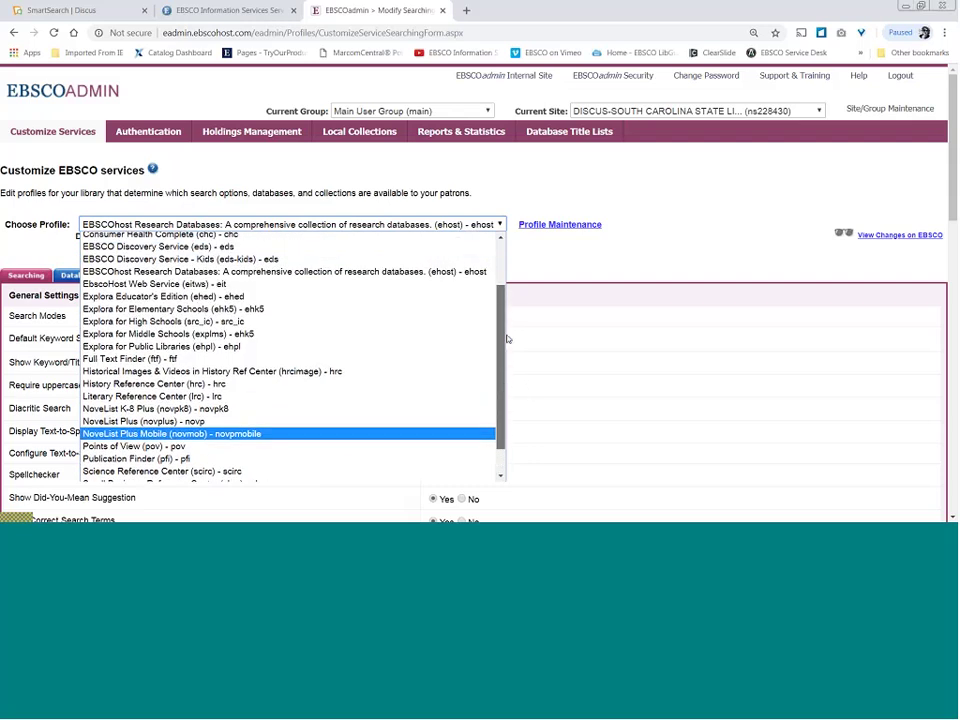
pyautogui.scroll(1, 507, 339)
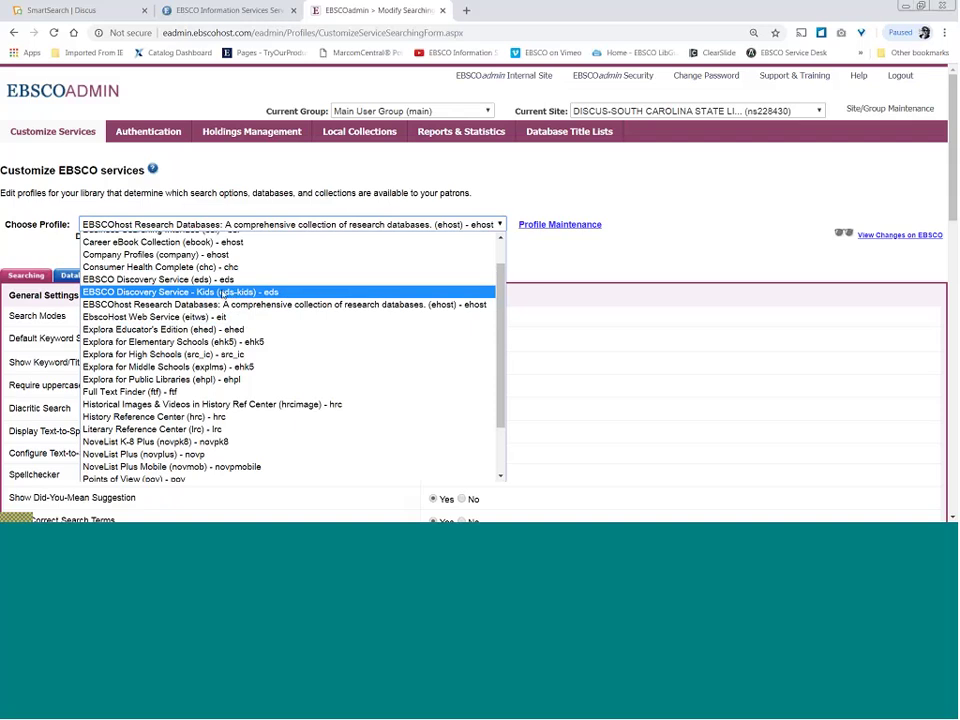
pyautogui.moveTo(500, 330); pyautogui.dragTo(517, 394)
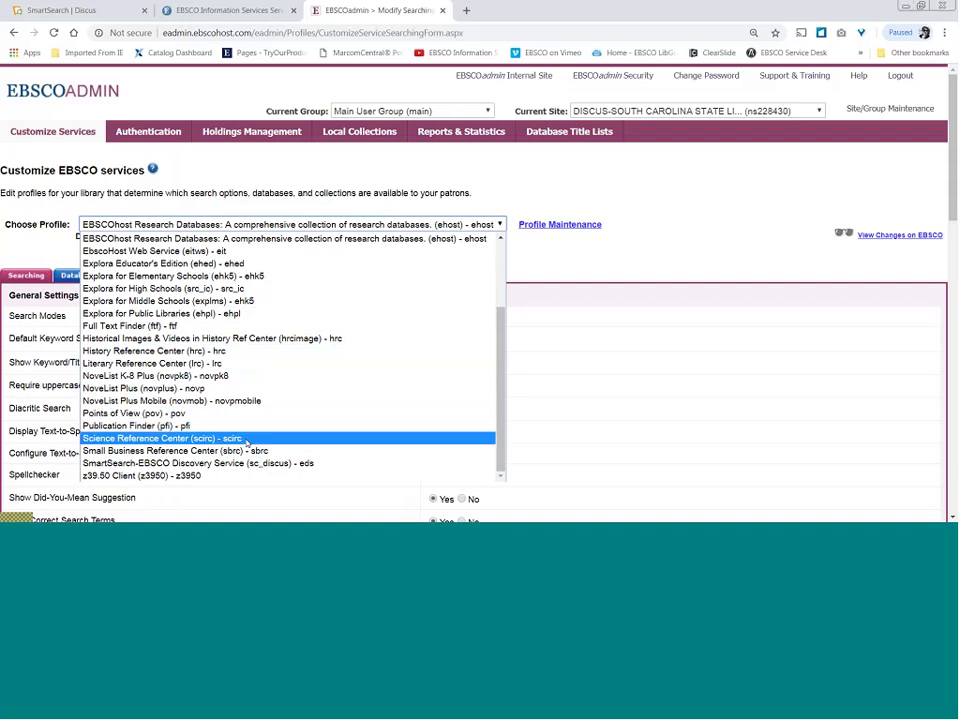
pyautogui.click(267, 463)
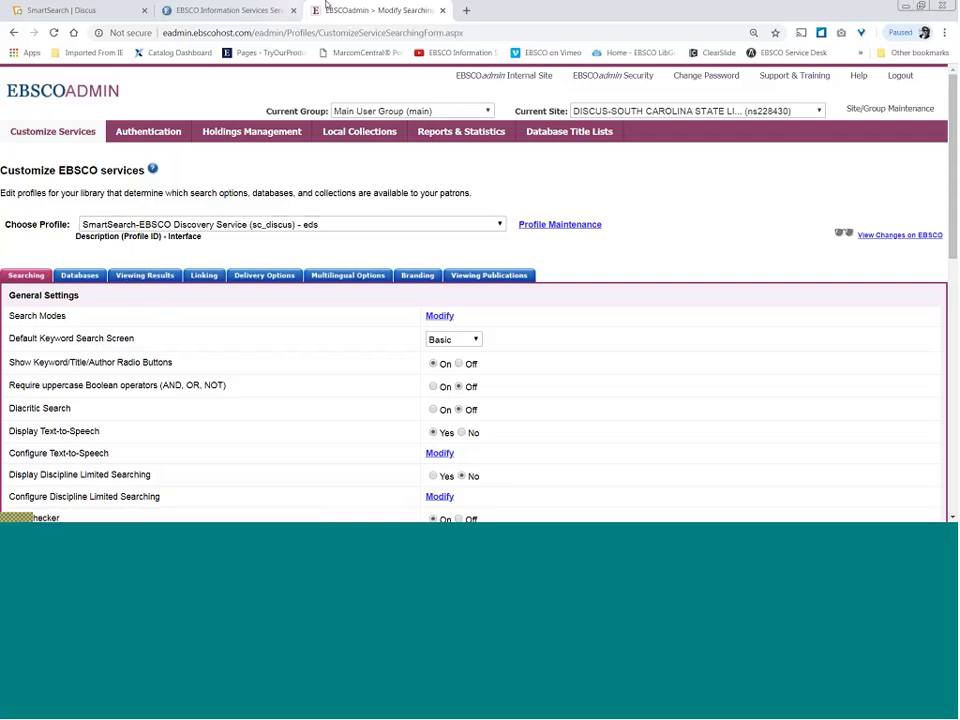
# Open SmartSearch-EBSCO Discovery Service from the EBSCOhost service list, view its search options, and switch to Advanced Search
pyautogui.click(230, 10)
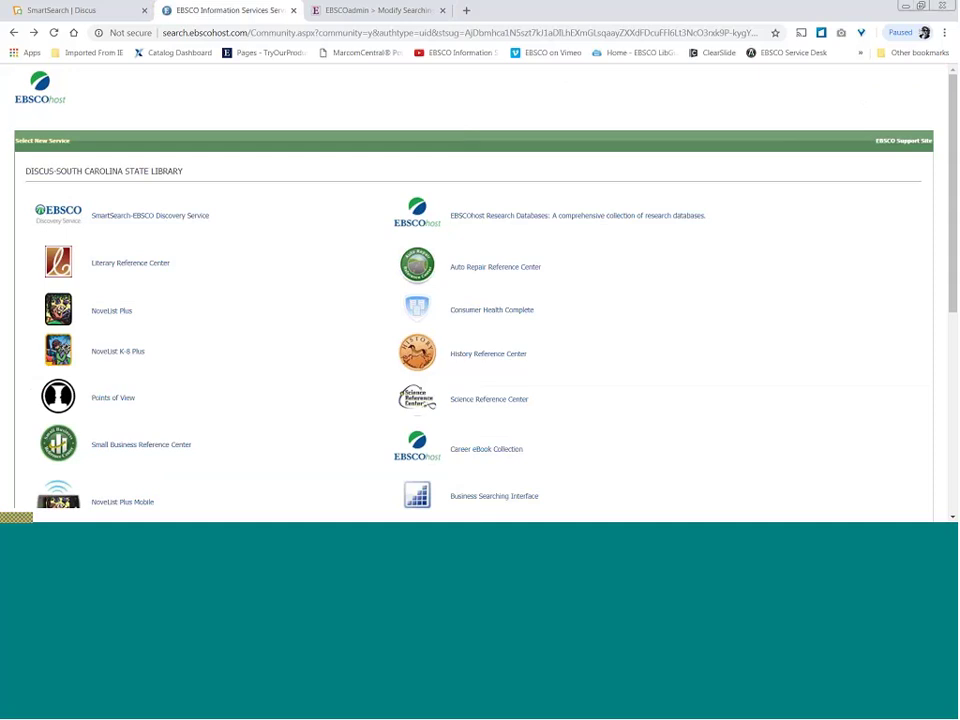
pyautogui.click(147, 216)
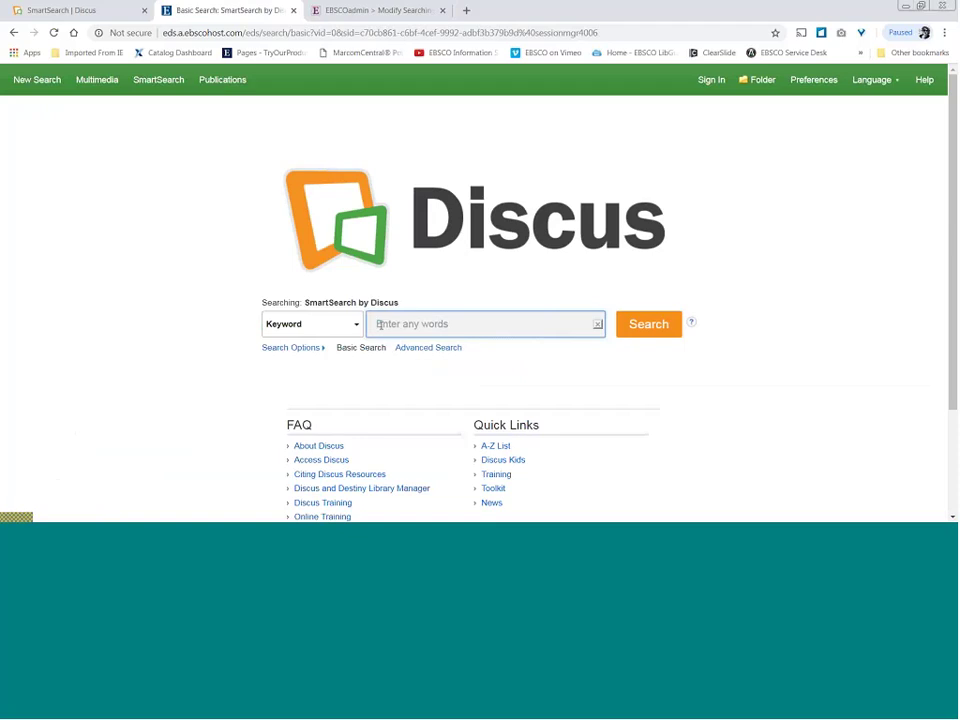
pyautogui.click(280, 348)
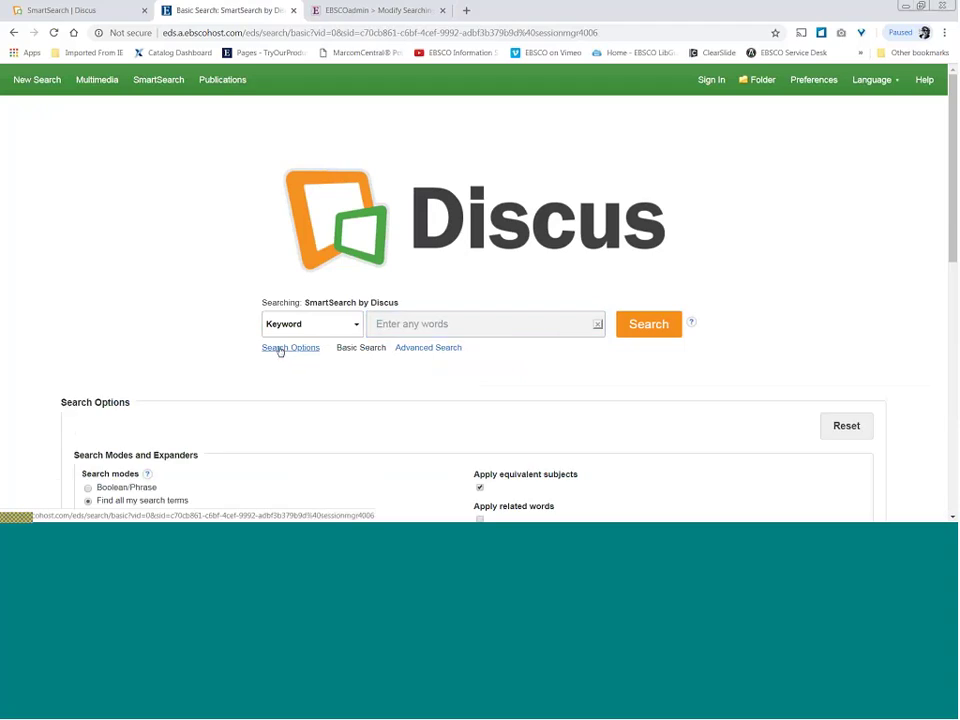
pyautogui.click(281, 349)
pyautogui.click(280, 349)
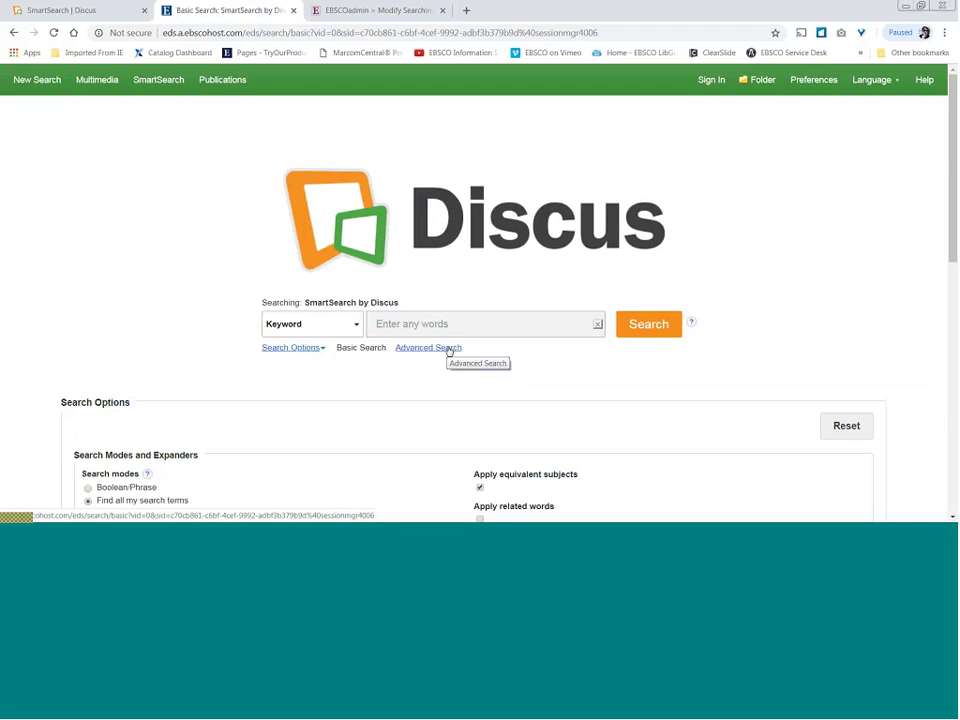
pyautogui.click(449, 350)
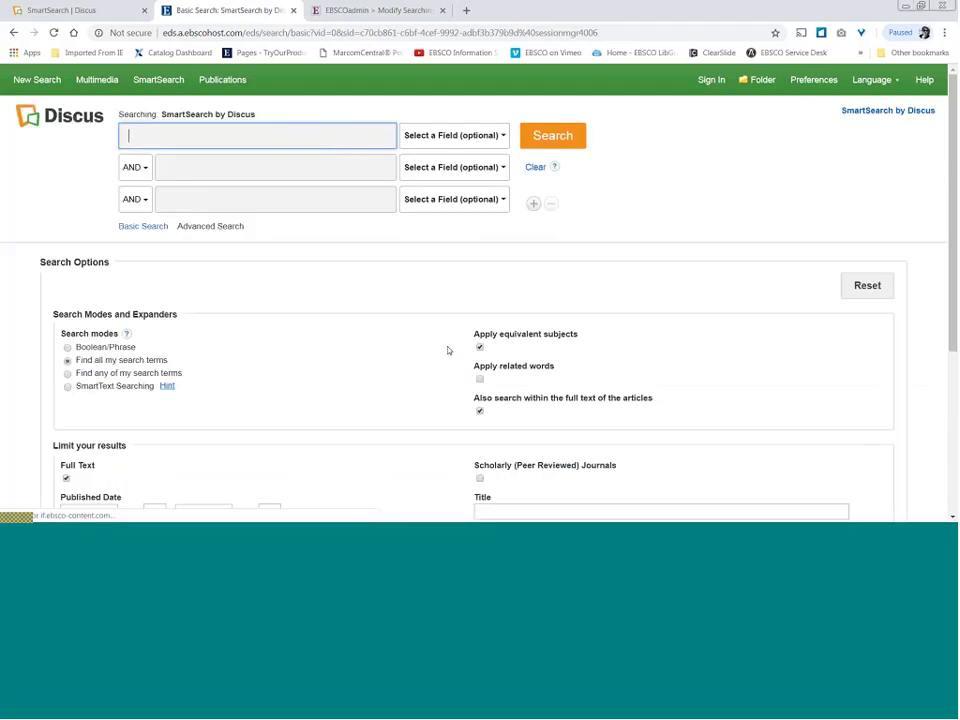
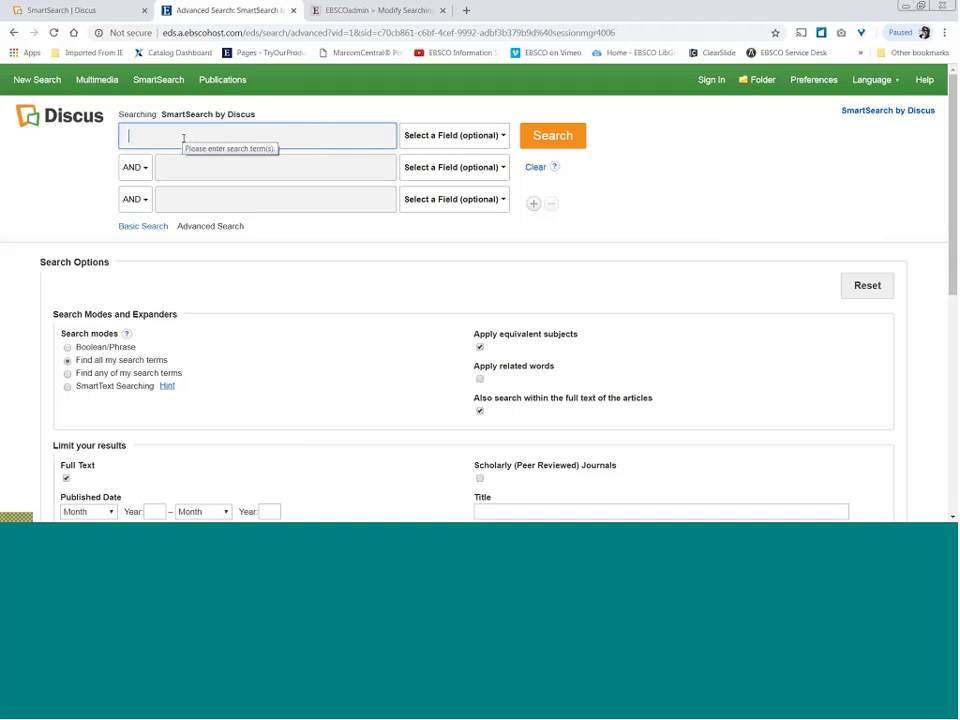
# Run an advanced search for "bitcoin mining" in SmartSearch
pyautogui.write('bitc')
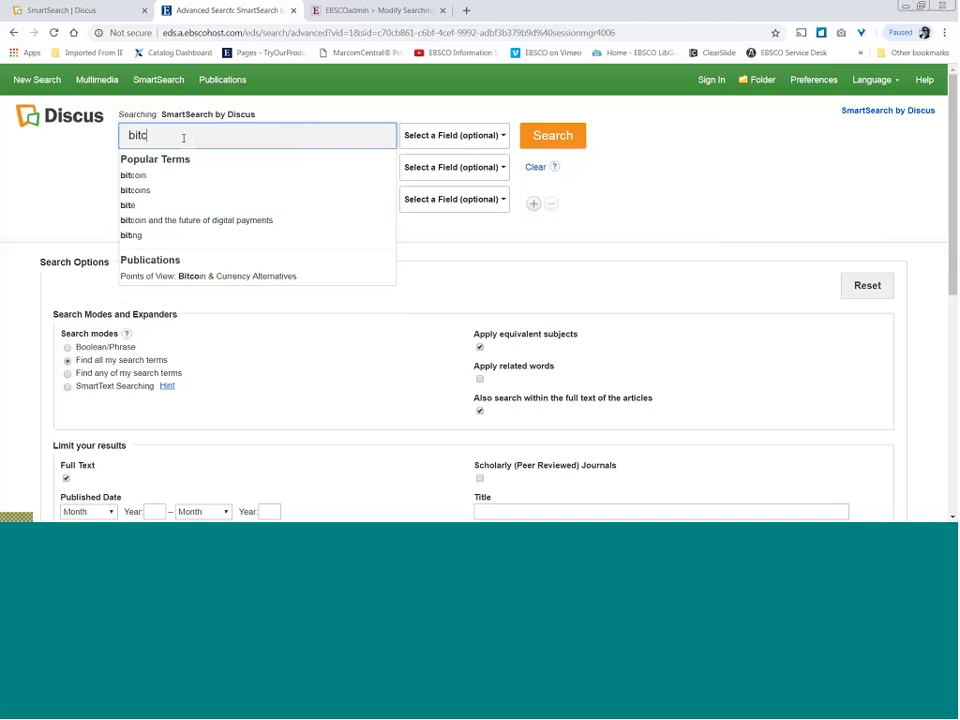
pyautogui.write('oin mining')
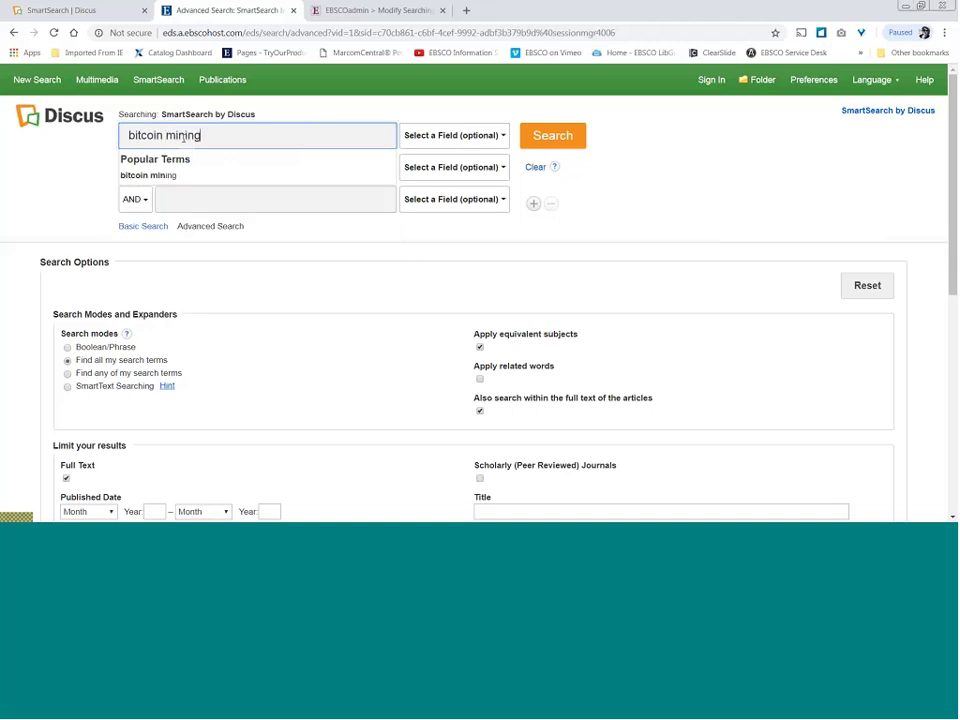
pyautogui.press('Return')
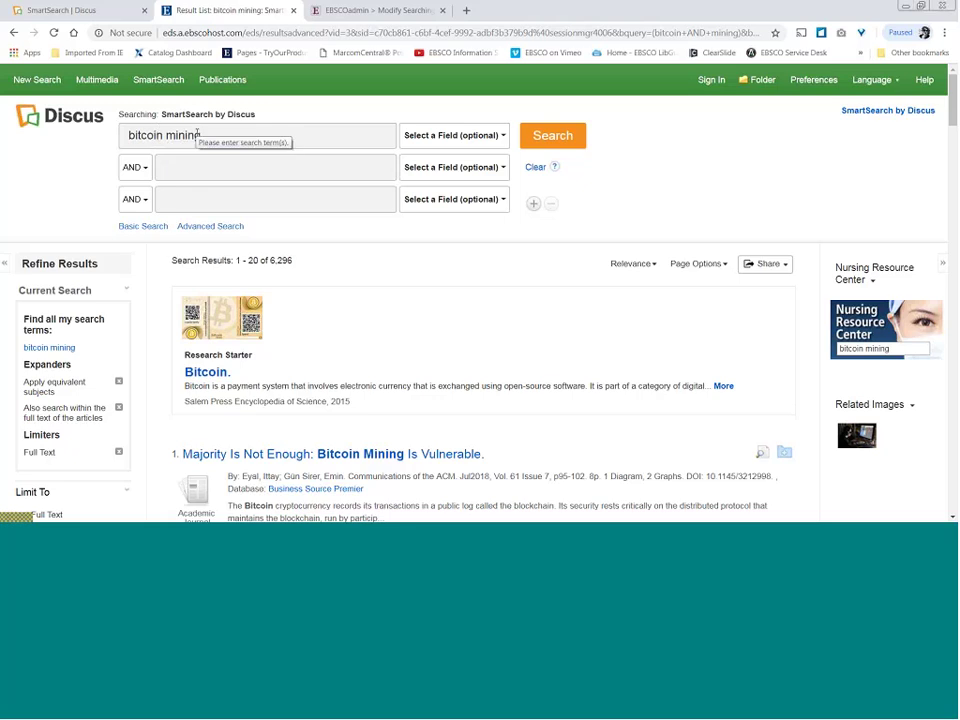
# Examine the applied search mode, the result count and the preview of the first article in the result list
pyautogui.moveTo(27, 319); pyautogui.dragTo(55, 332)
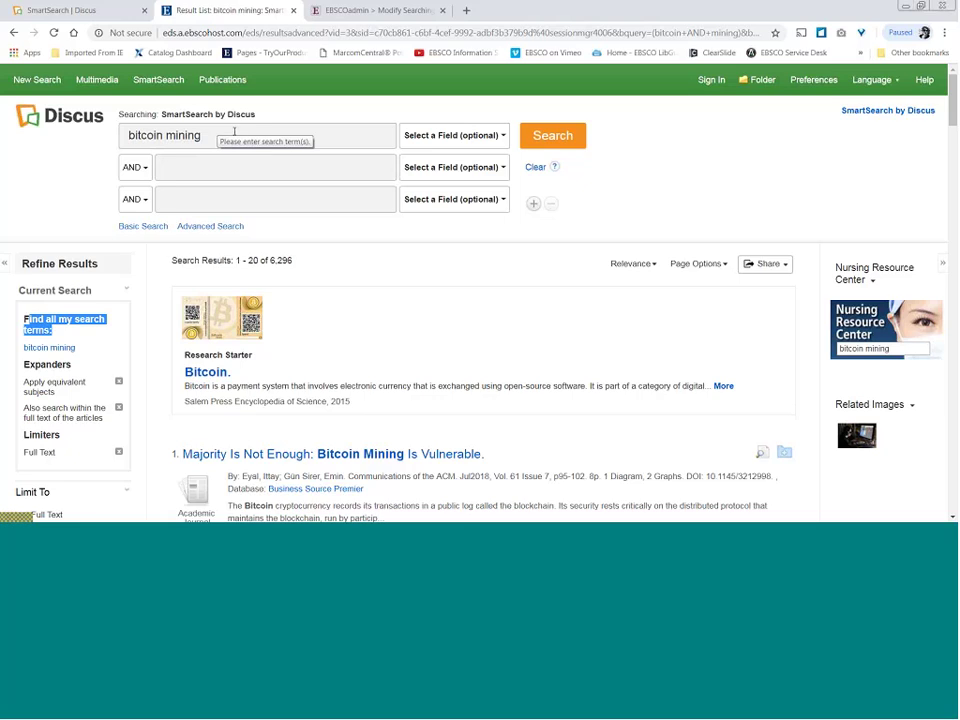
pyautogui.moveTo(288, 261); pyautogui.dragTo(270, 261)
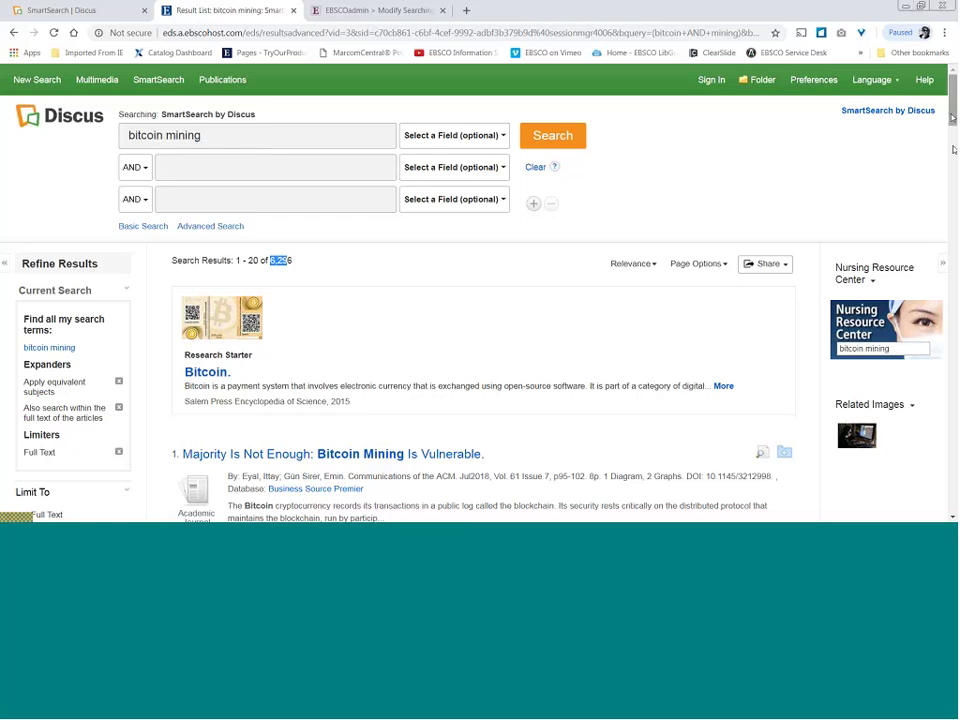
pyautogui.scroll(-2, 953, 148)
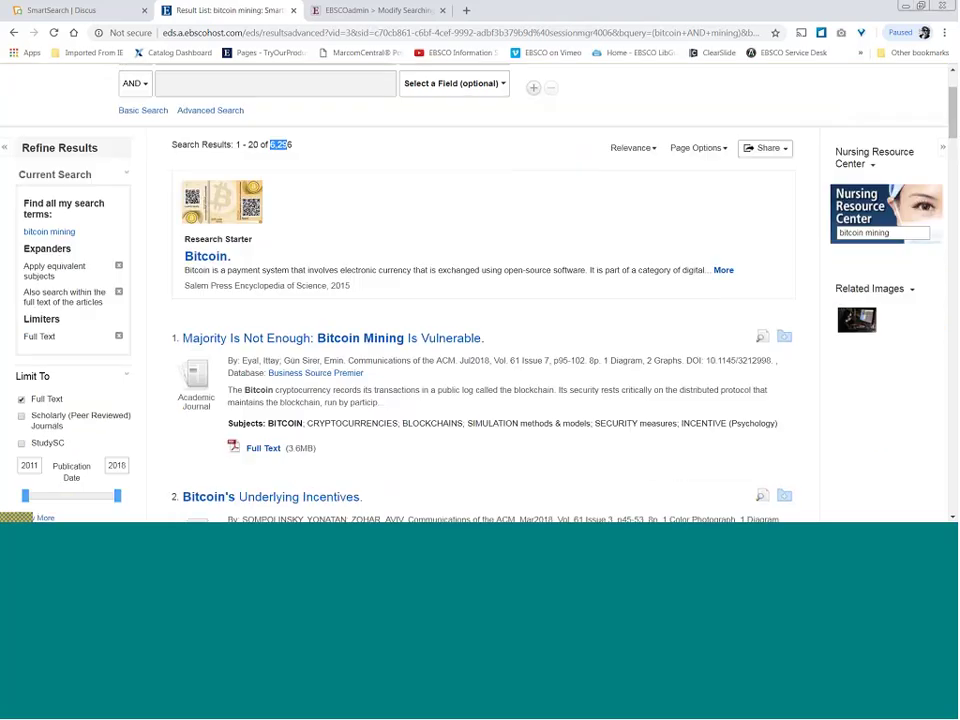
pyautogui.moveTo(763, 338)
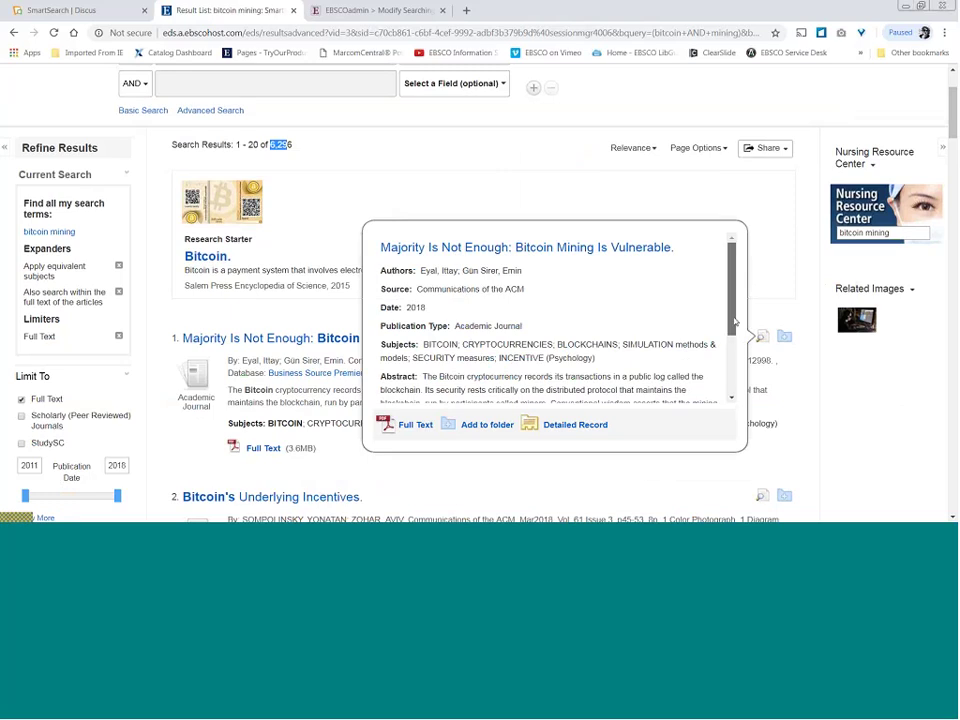
pyautogui.scroll(-3, 741, 376)
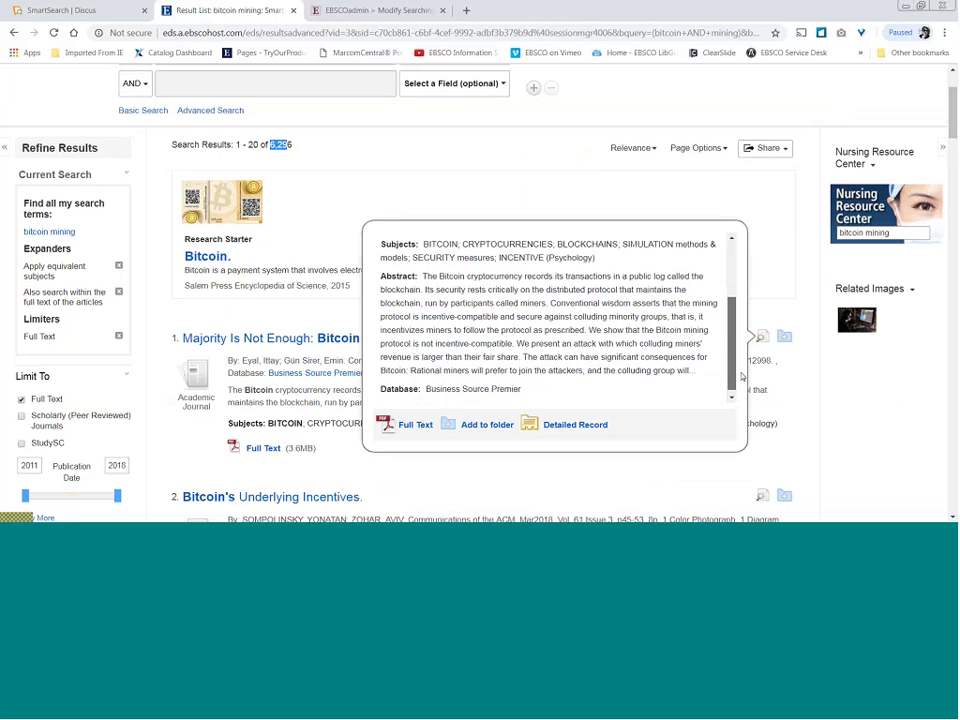
pyautogui.scroll(3, 741, 376)
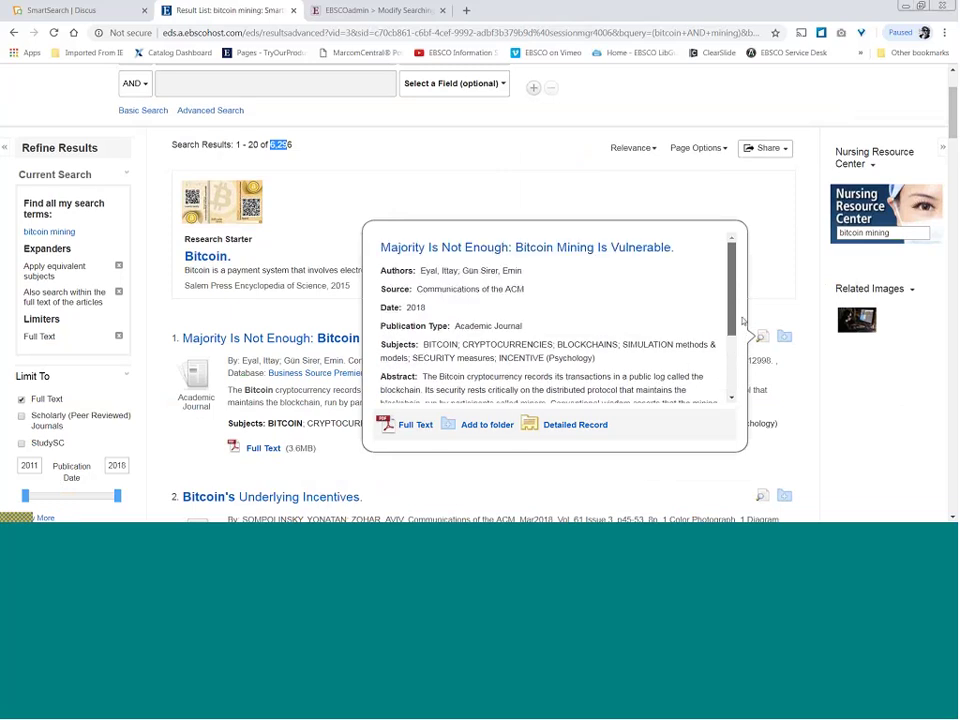
# Dismiss the first article's preview and examine the Apply equivalent subjects and full-text search expanders applied to the current search
pyautogui.moveTo(741, 321); pyautogui.dragTo(762, 337)
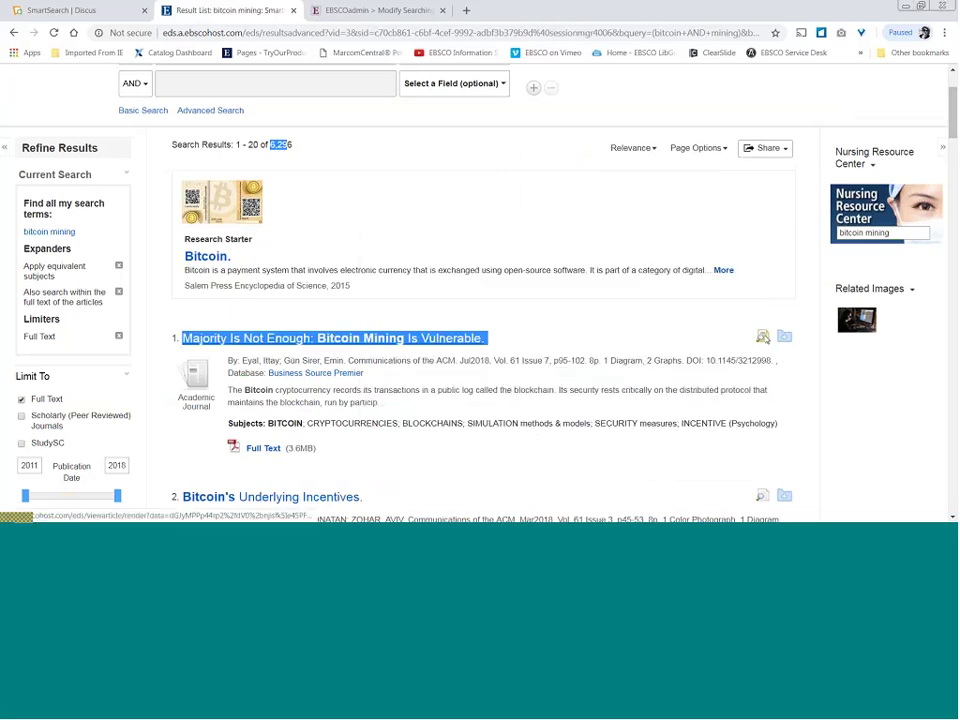
pyautogui.moveTo(762, 337)
pyautogui.click(644, 354)
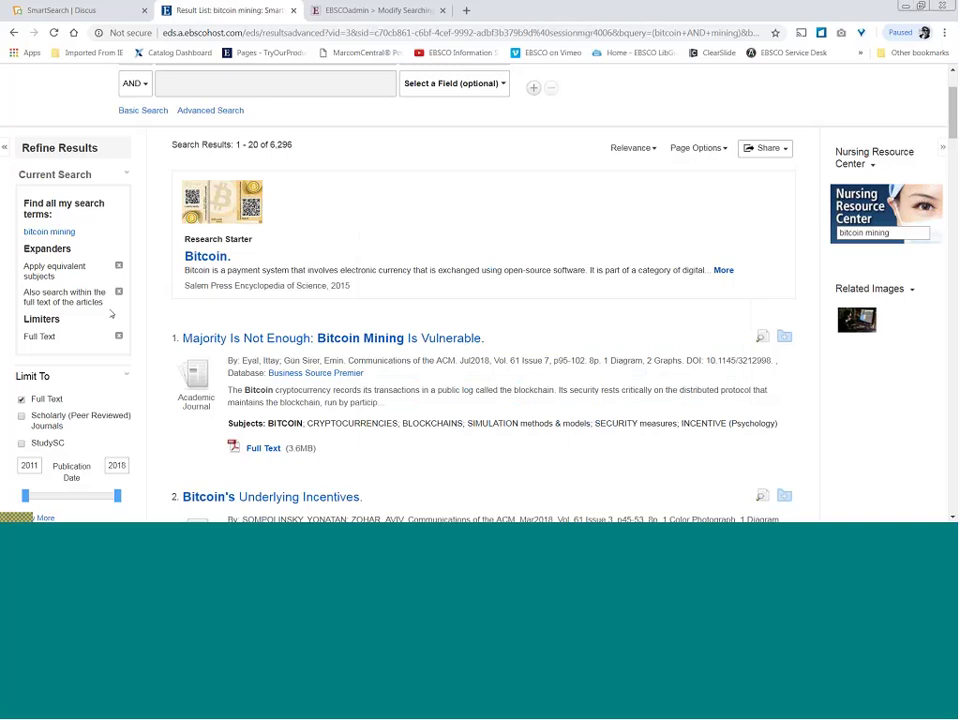
pyautogui.tripleClick(60, 279)
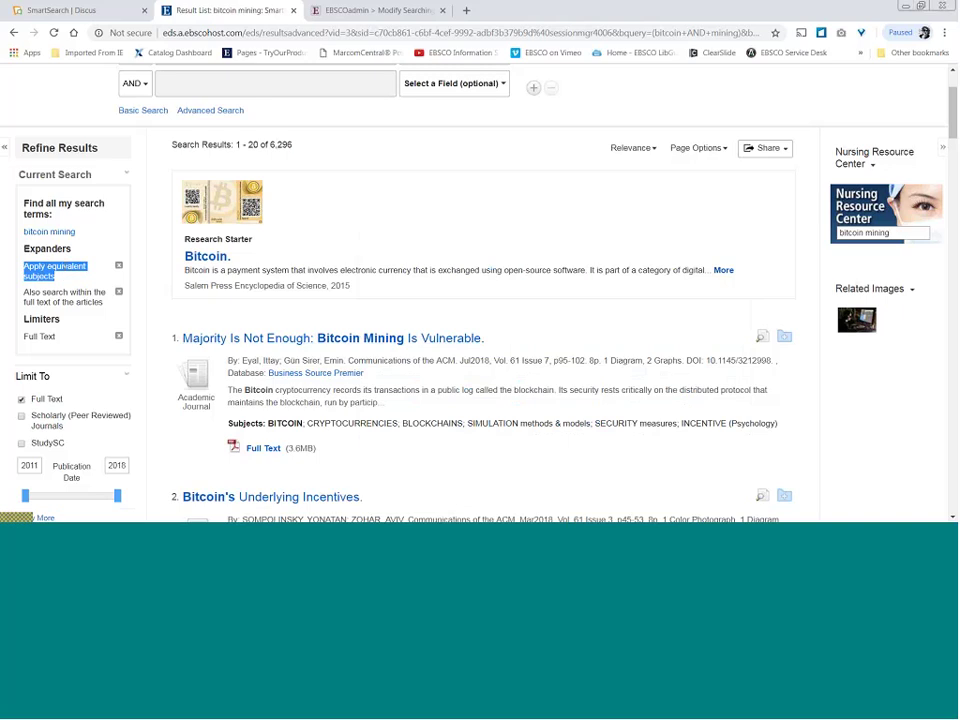
pyautogui.click(61, 279)
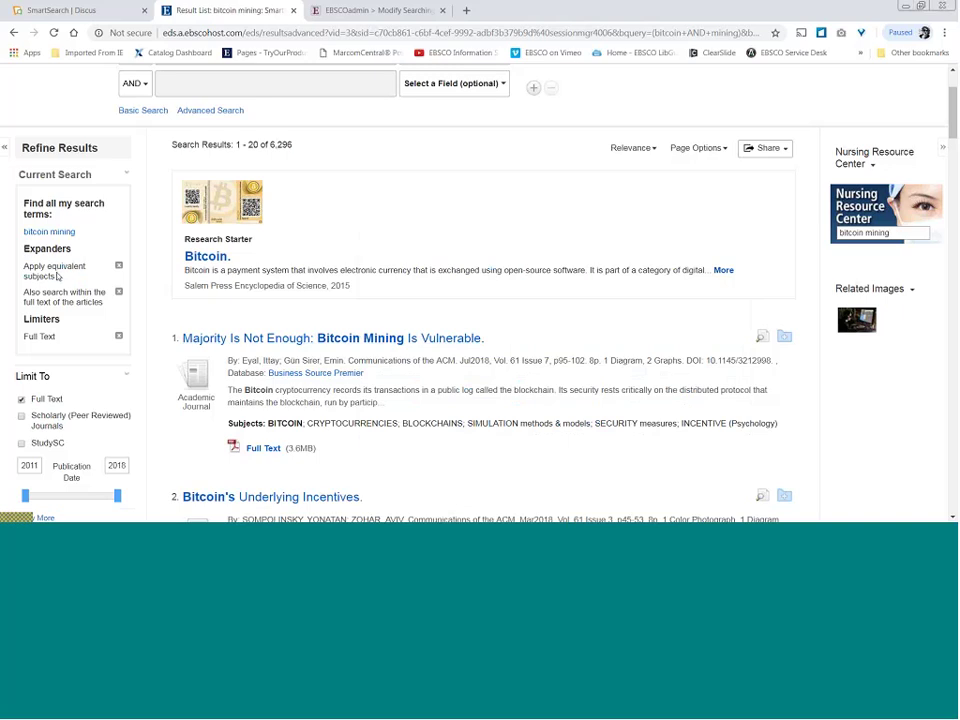
pyautogui.moveTo(57, 276); pyautogui.dragTo(22, 272)
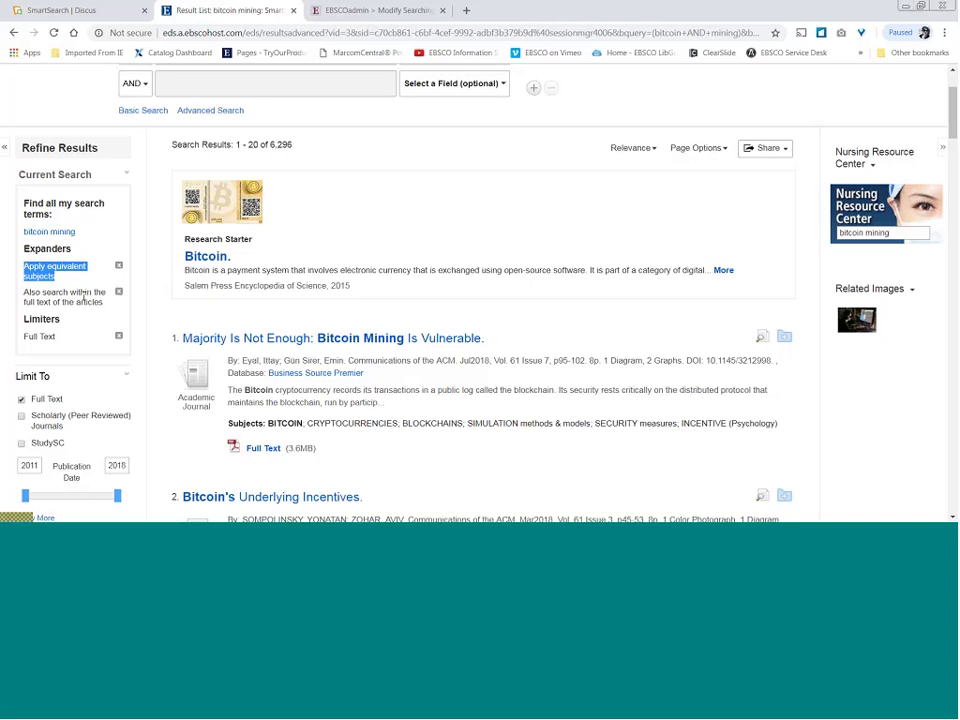
pyautogui.click(104, 306)
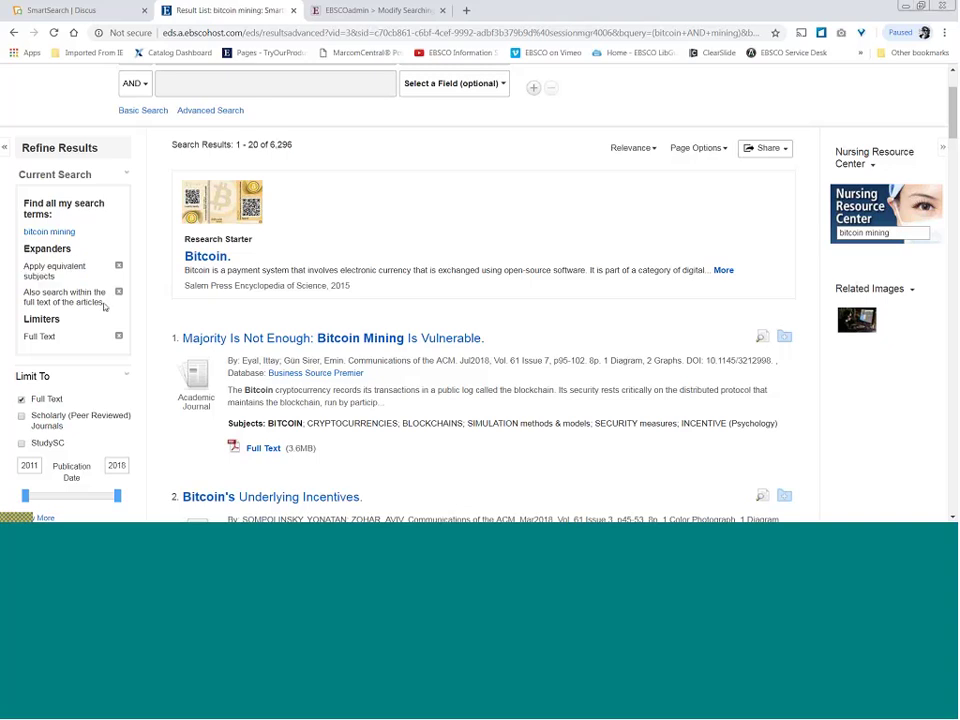
pyautogui.moveTo(104, 307); pyautogui.dragTo(45, 243)
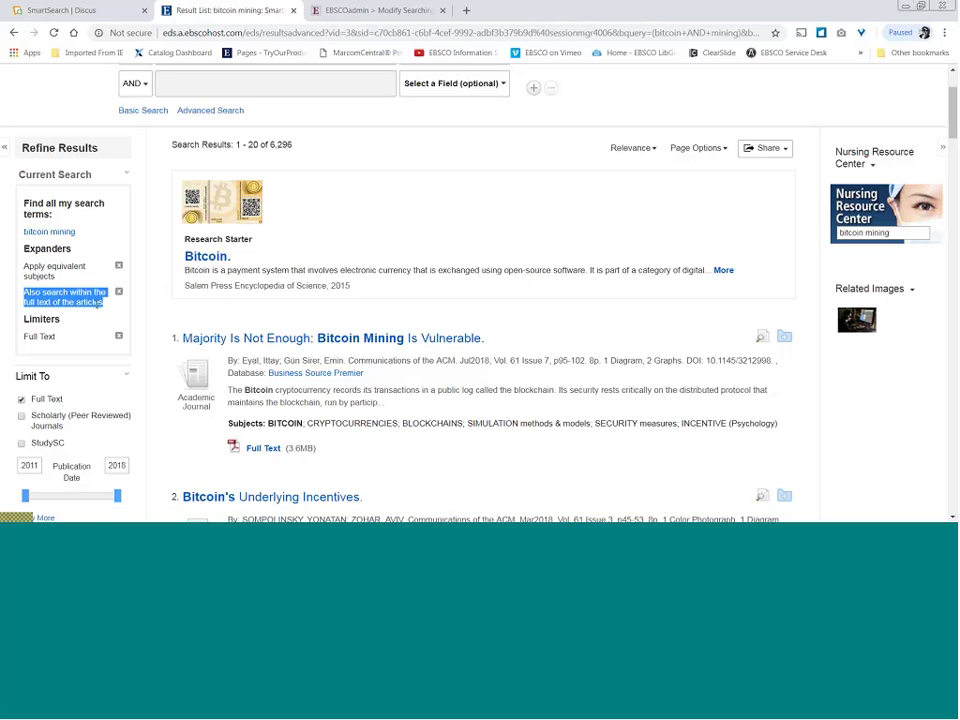
pyautogui.click(19, 288)
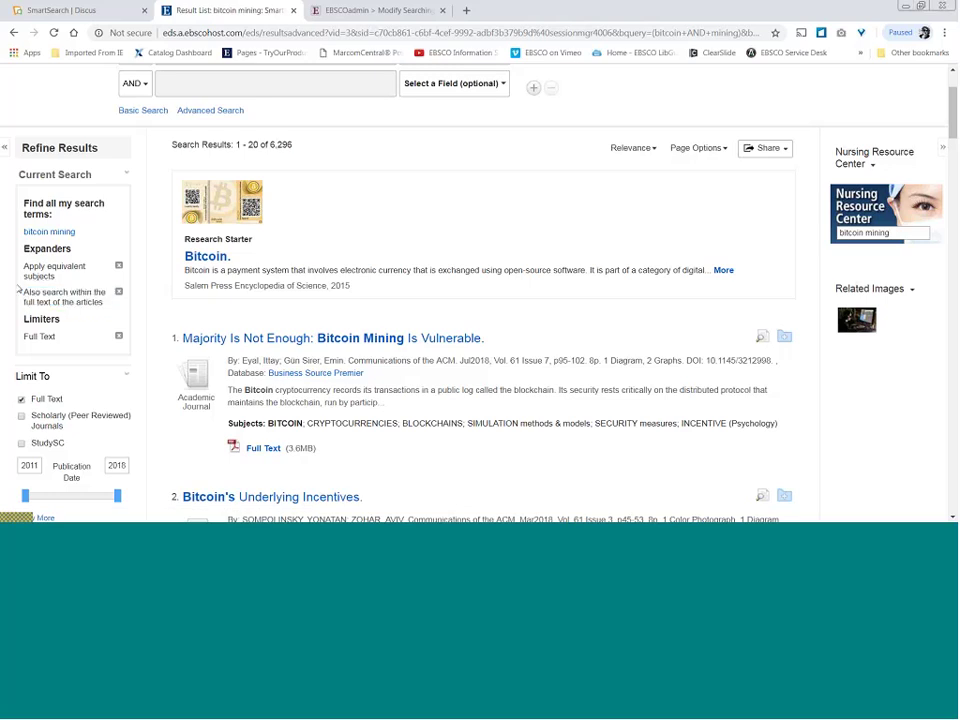
pyautogui.moveTo(19, 288); pyautogui.dragTo(111, 310)
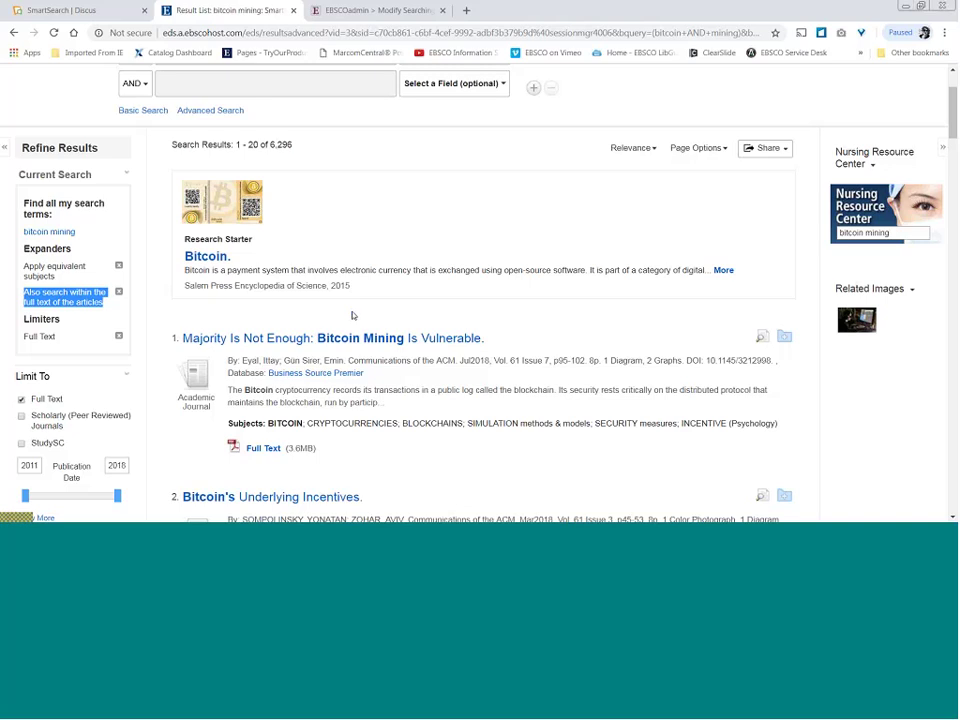
# Remove the "Also search within the full text of the articles" expander and view the full "I want to use..." provider list
pyautogui.click(119, 294)
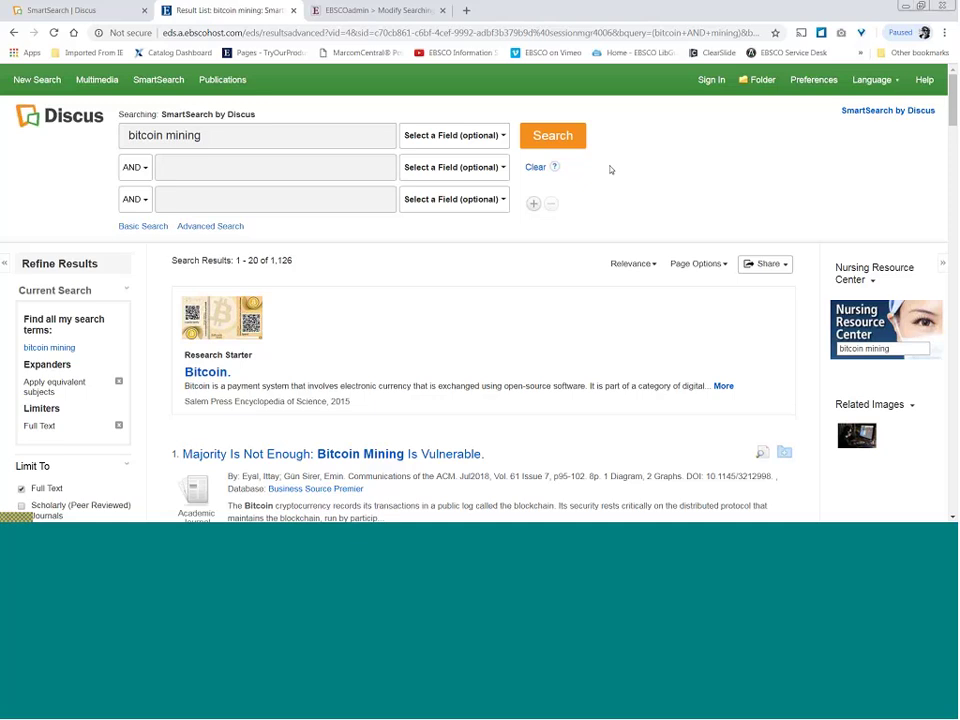
pyautogui.scroll(-1, 611, 170)
pyautogui.scroll(-10, 323, 130)
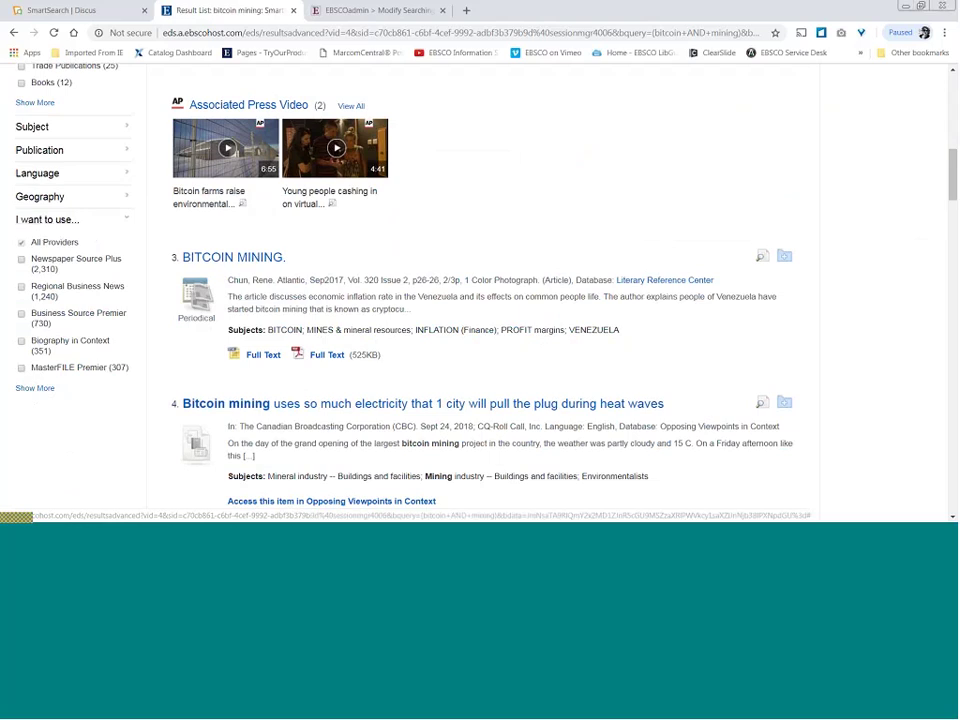
pyautogui.click(35, 388)
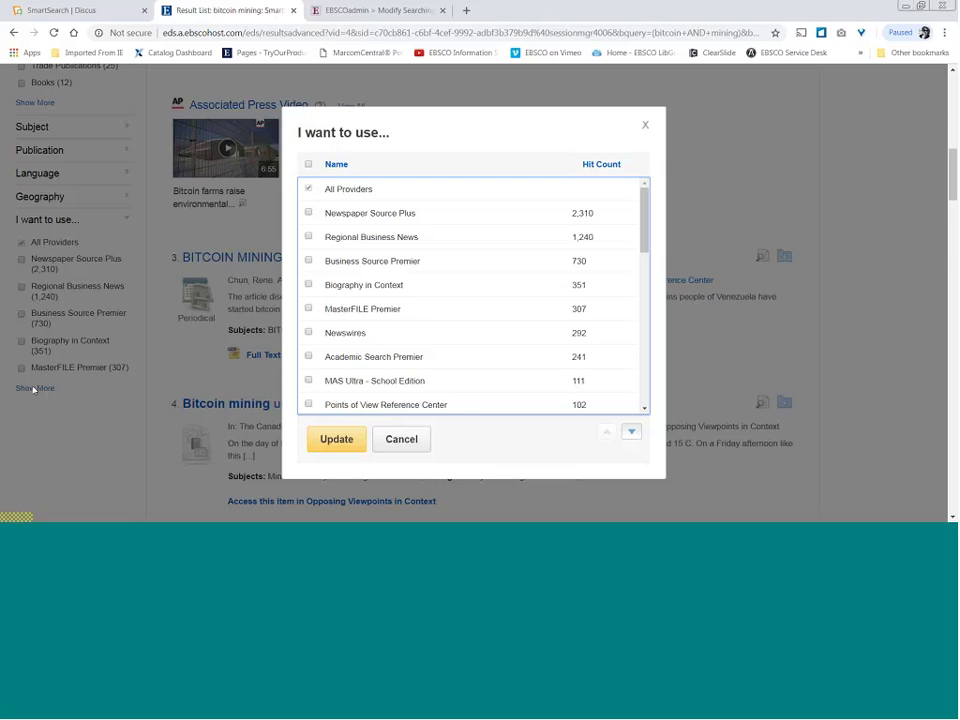
pyautogui.moveTo(643, 190)
pyautogui.mouseDown()
pyautogui.moveTo(645, 357)
pyautogui.moveTo(642, 189)
pyautogui.moveTo(646, 261)
pyautogui.moveTo(647, 253)
pyautogui.mouseUp()
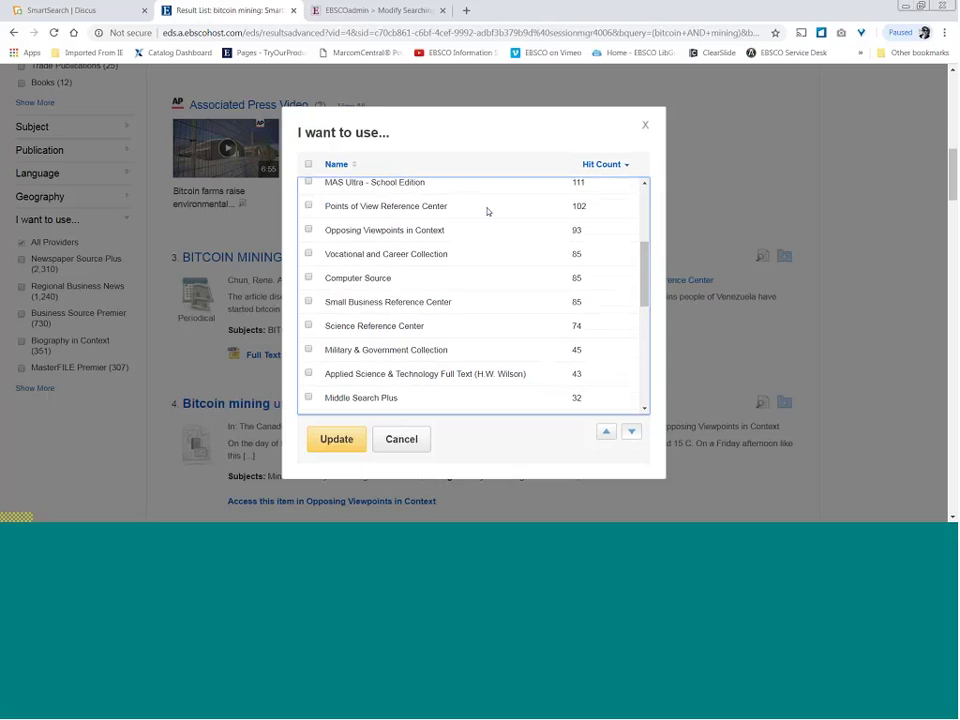
# In EBSCOadmin's Search Modes settings, make Boolean/Phrase the default instead of Find all my search terms, with a precision distance of 5
pyautogui.click(337, 14)
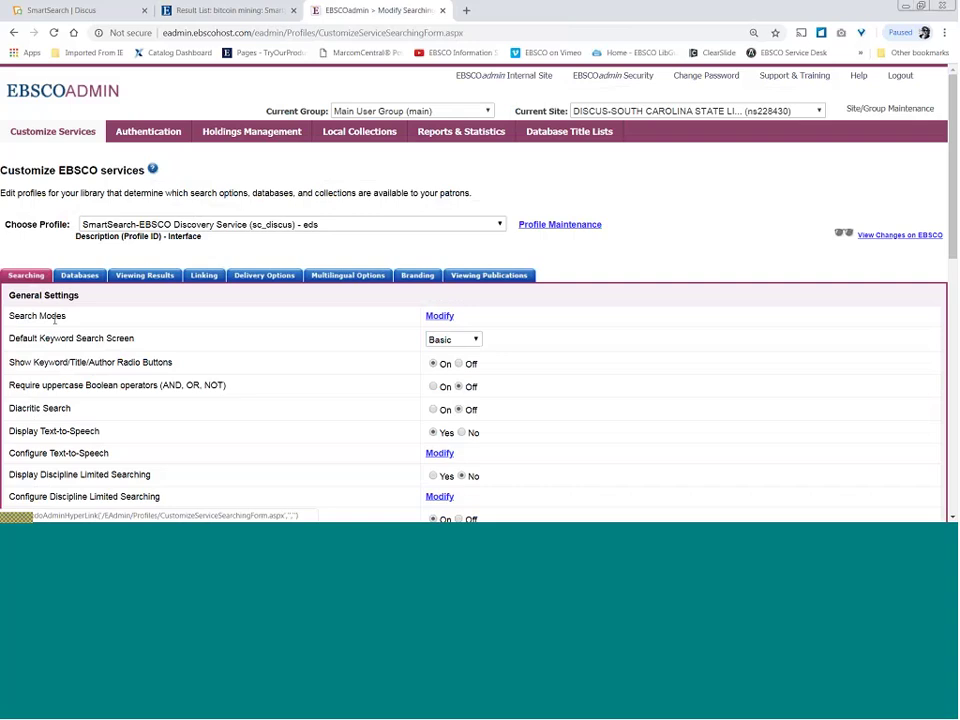
pyautogui.click(440, 316)
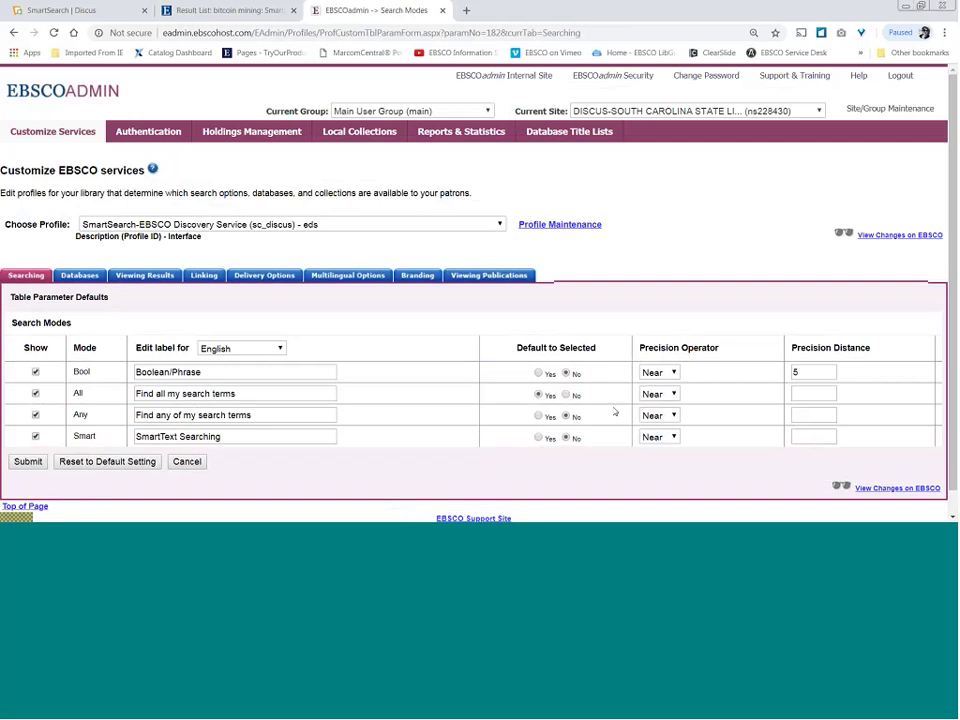
pyautogui.click(538, 373)
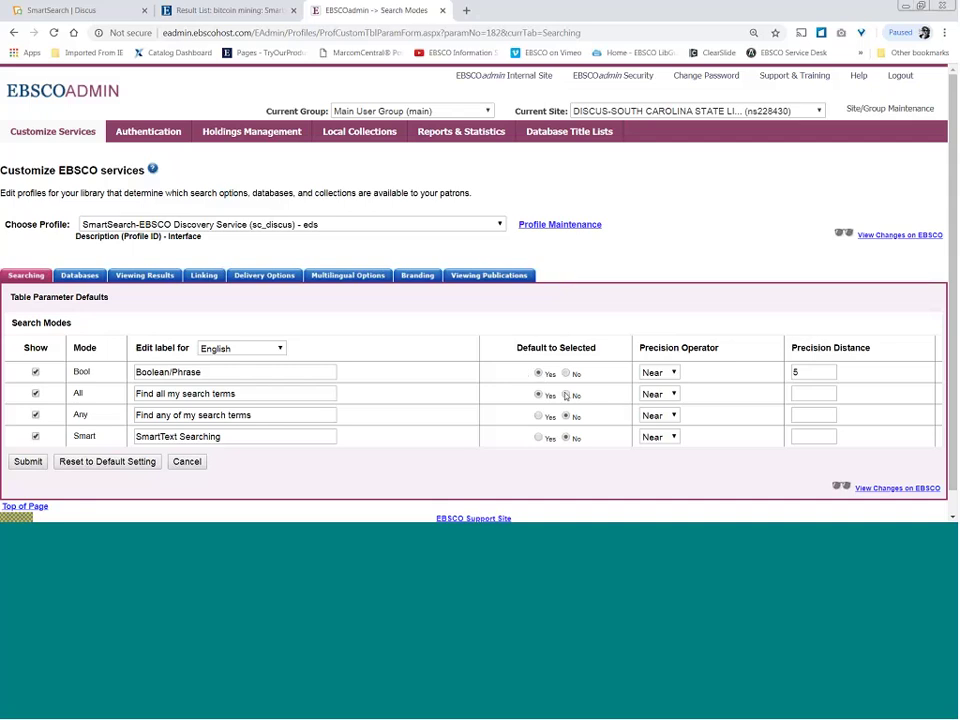
pyautogui.click(565, 395)
pyautogui.doubleClick(810, 372)
pyautogui.write('0')
pyautogui.write('5')
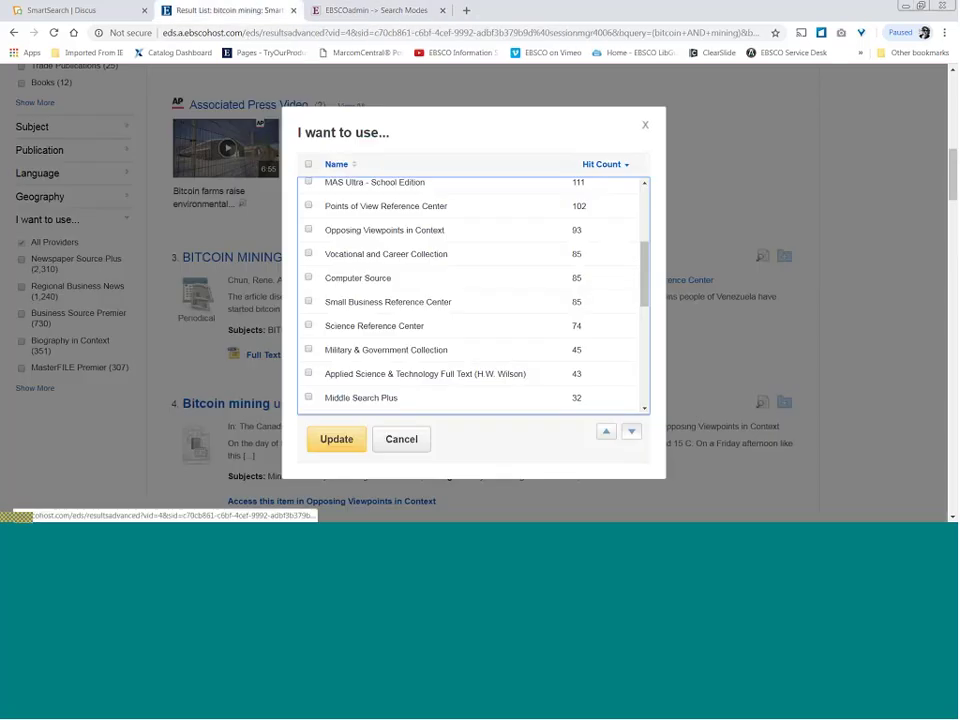
# Switch to SmartSearch, close the provider list, and rerun the "bitcoin mining" advanced search in Boolean/Phrase mode
pyautogui.click(401, 439)
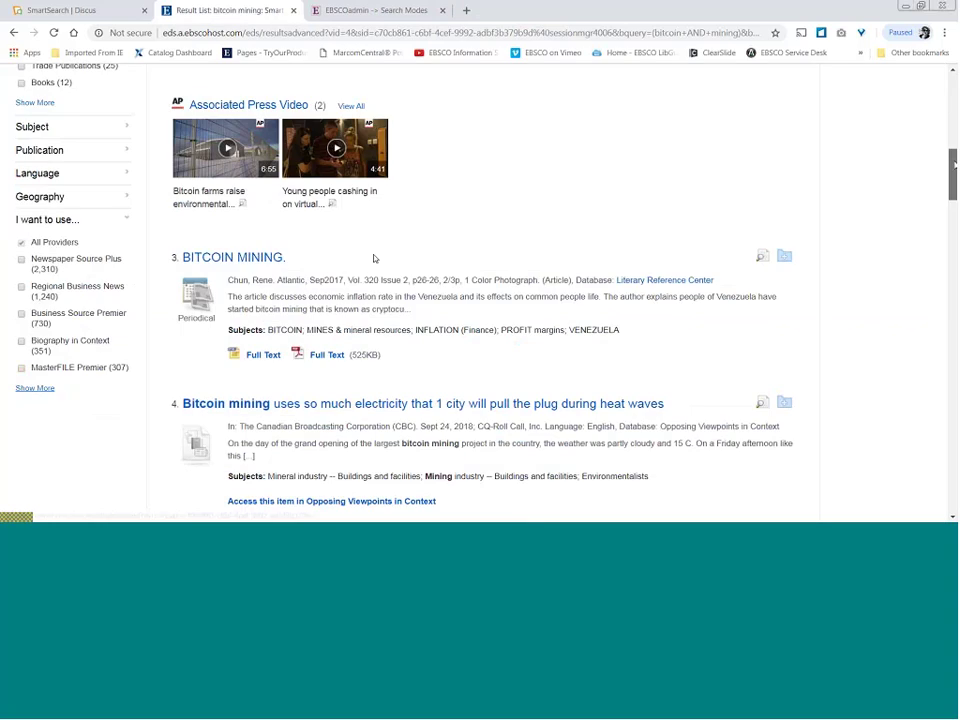
pyautogui.scroll(10, 374, 258)
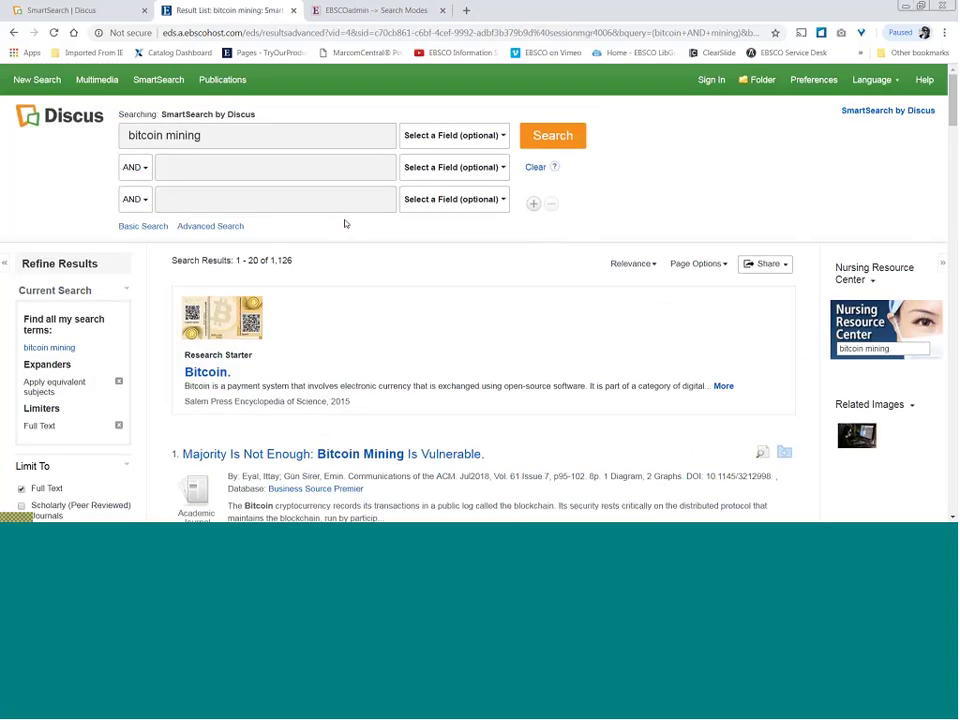
pyautogui.click(213, 226)
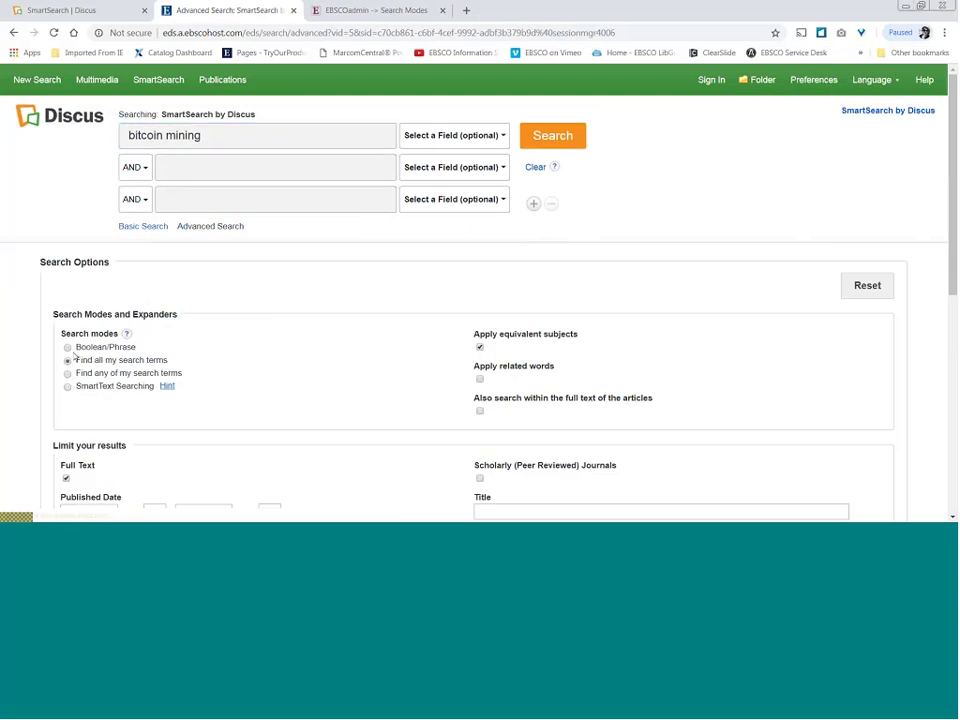
pyautogui.click(68, 361)
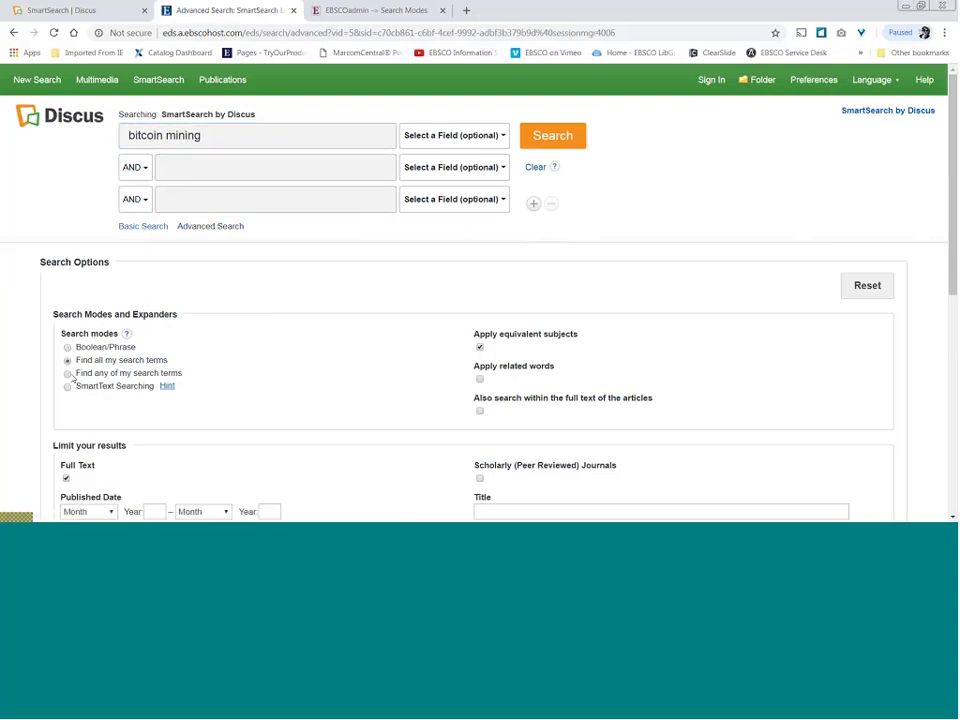
pyautogui.click(68, 373)
pyautogui.click(68, 387)
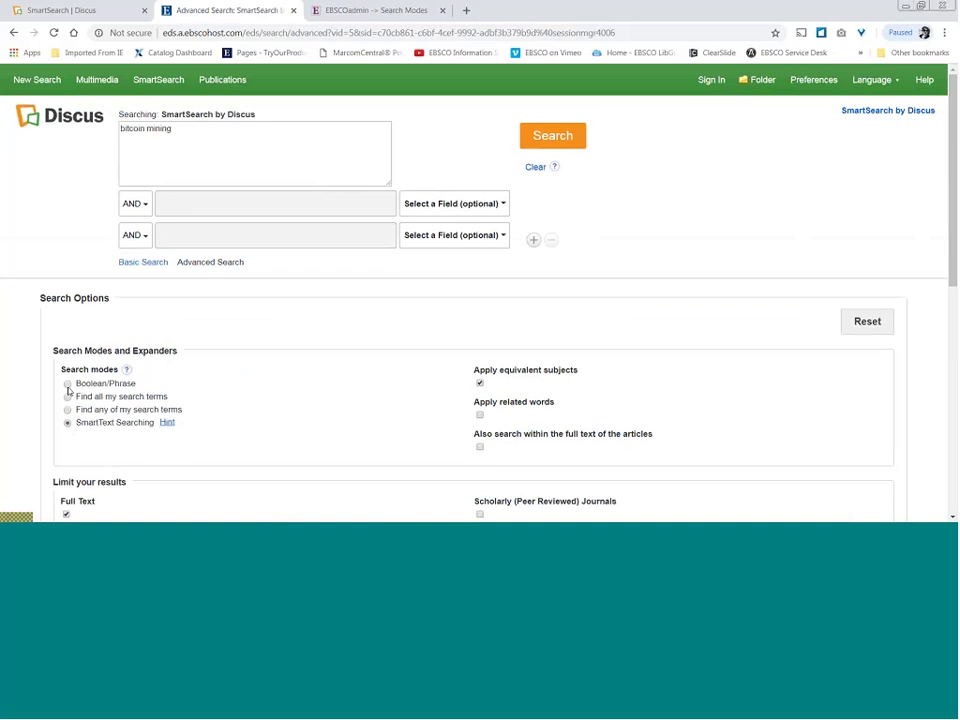
pyautogui.click(68, 385)
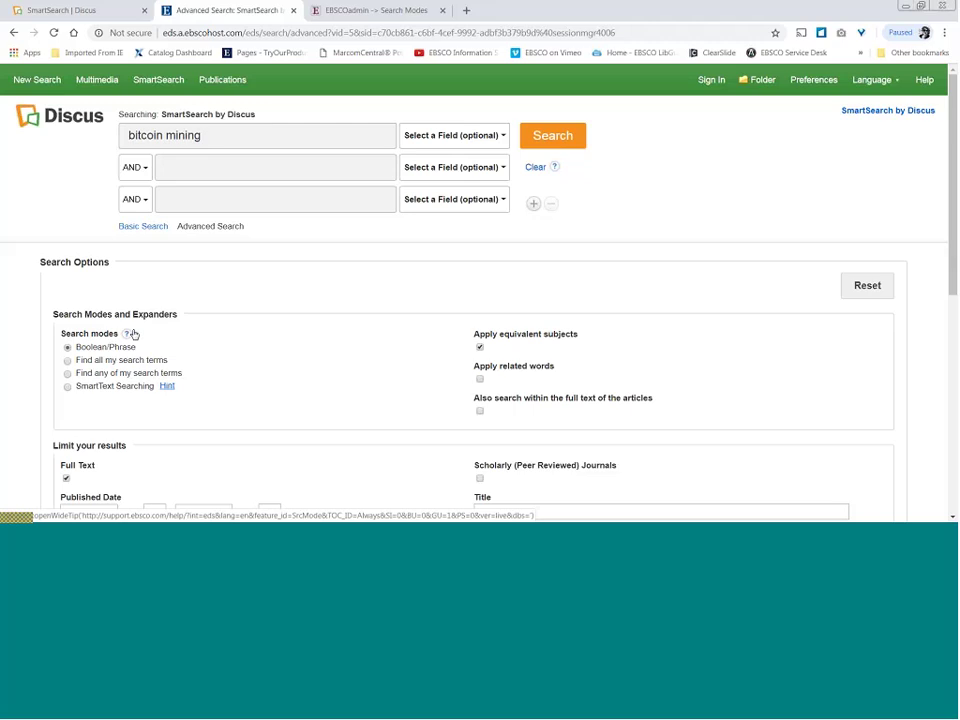
pyautogui.click(556, 135)
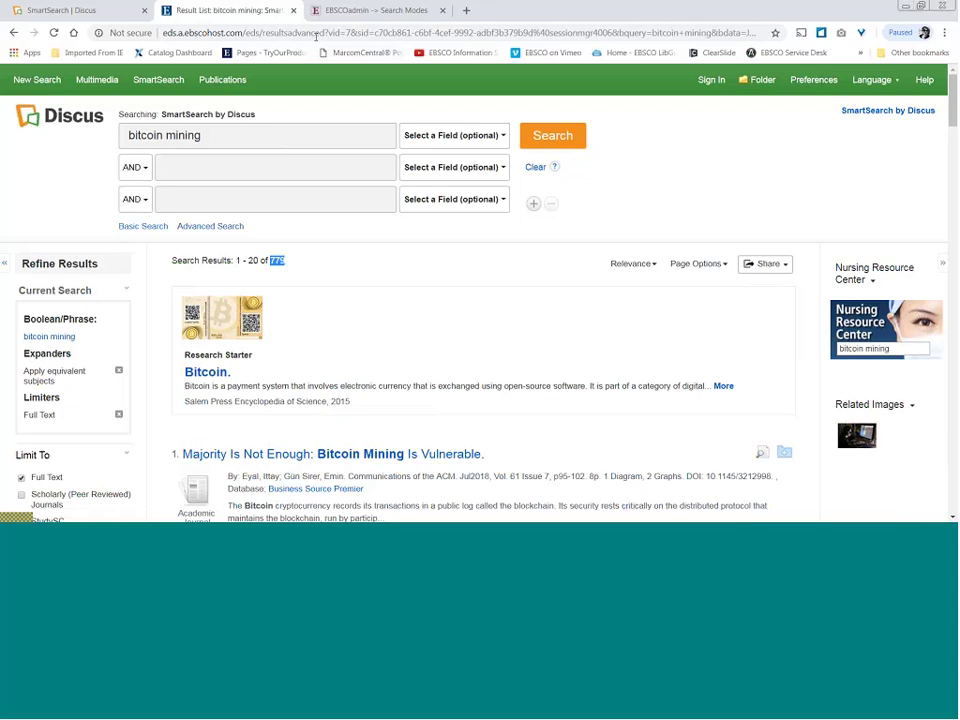
# Switch to EBSCOadmin and discard the unsaved Search Modes changes
pyautogui.click(337, 15)
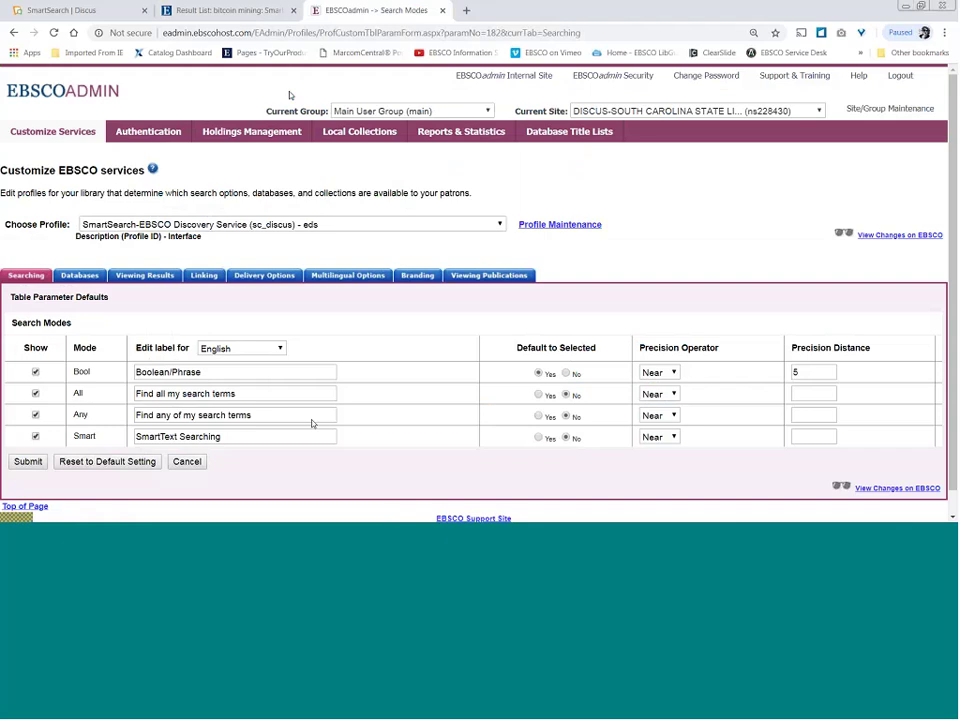
pyautogui.click(184, 462)
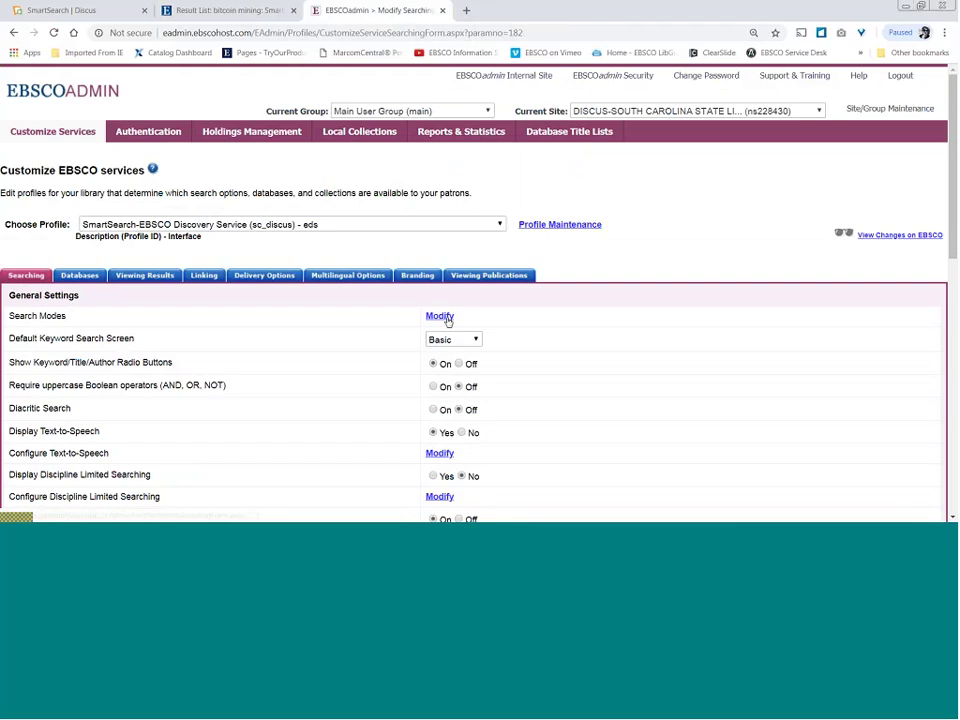
# Look through the list of EBSCOadmin profiles, then examine the "I want to use..." providers in the SmartSearch results
pyautogui.click(316, 225)
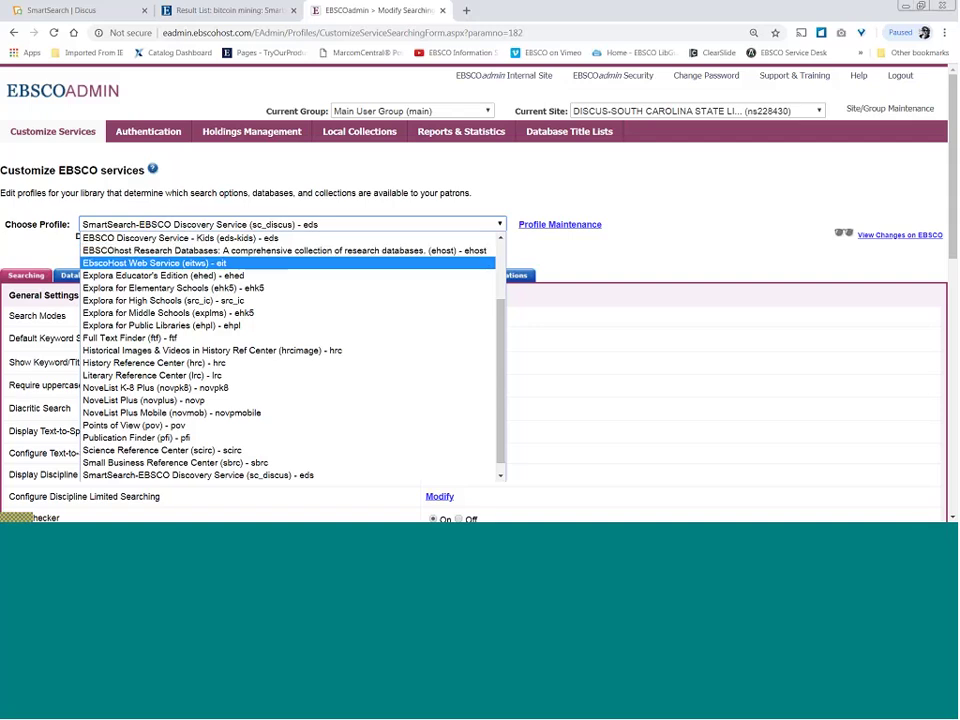
pyautogui.press('Up')
pyautogui.press('Up')
pyautogui.click(180, 10)
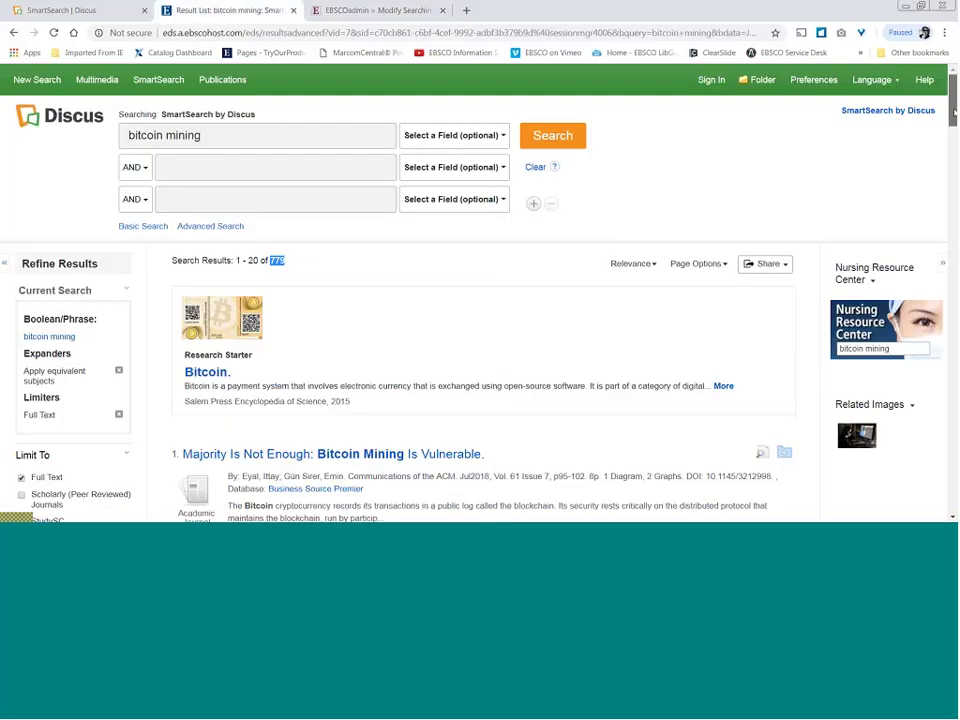
pyautogui.moveTo(953, 112); pyautogui.dragTo(953, 192)
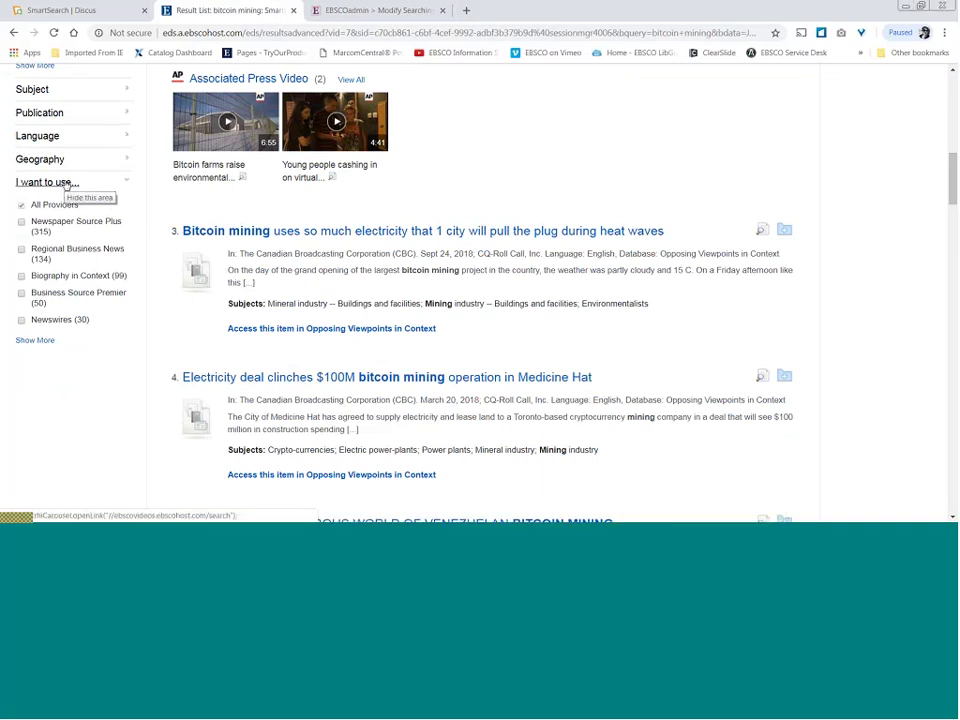
# Open the profile's Limiters settings in EBSCOadmin and examine the Available in Library Collection (FT1) limiter label
pyautogui.click(340, 12)
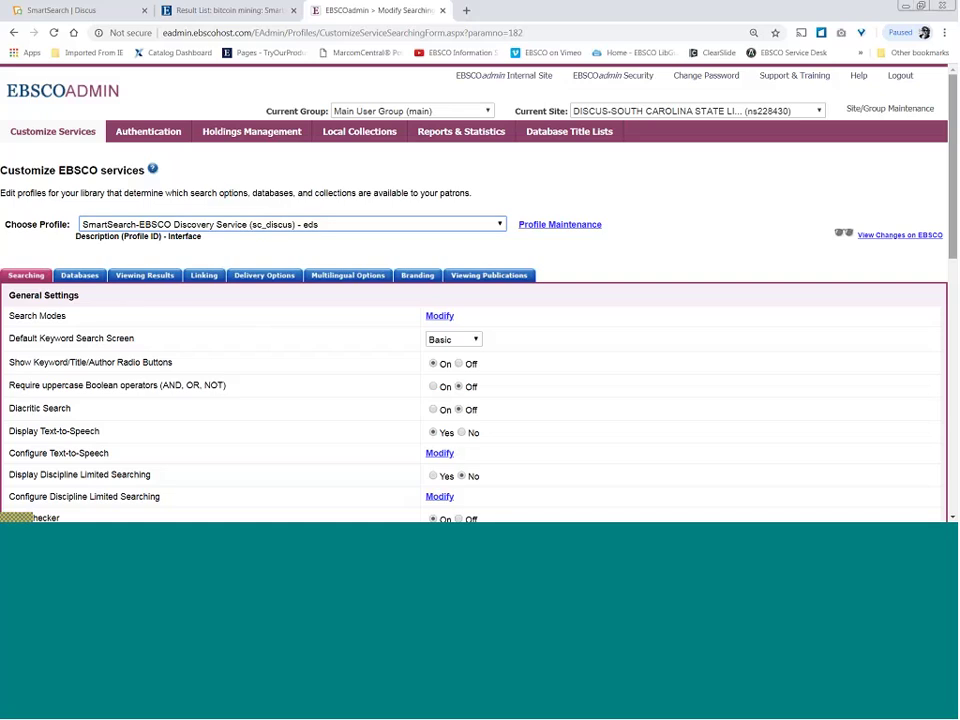
pyautogui.scroll(-1, 955, 160)
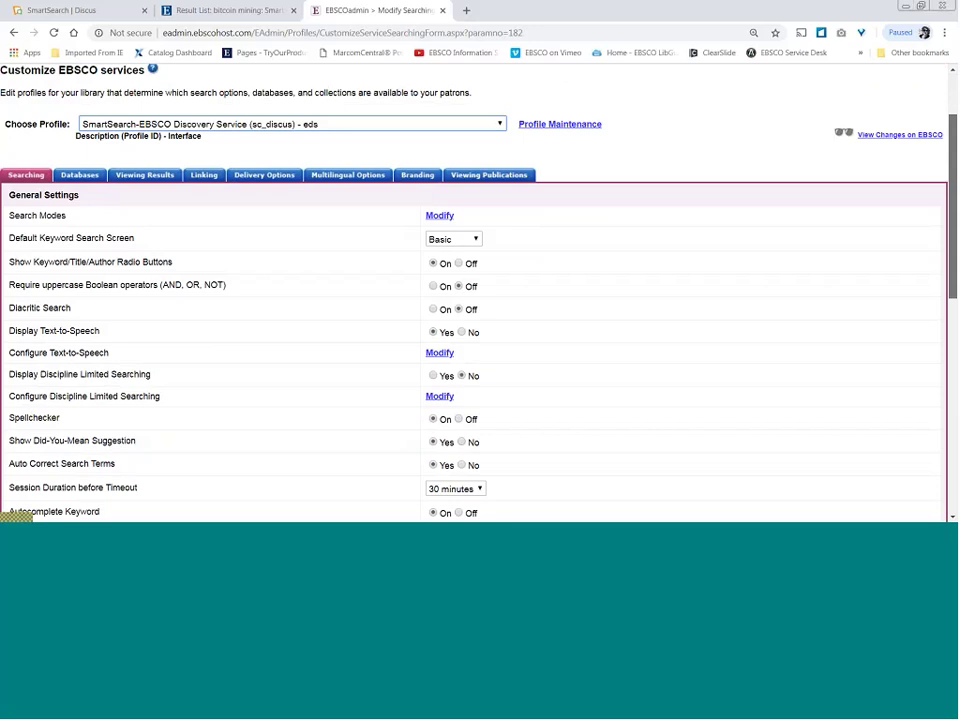
pyautogui.moveTo(953, 243); pyautogui.dragTo(953, 463)
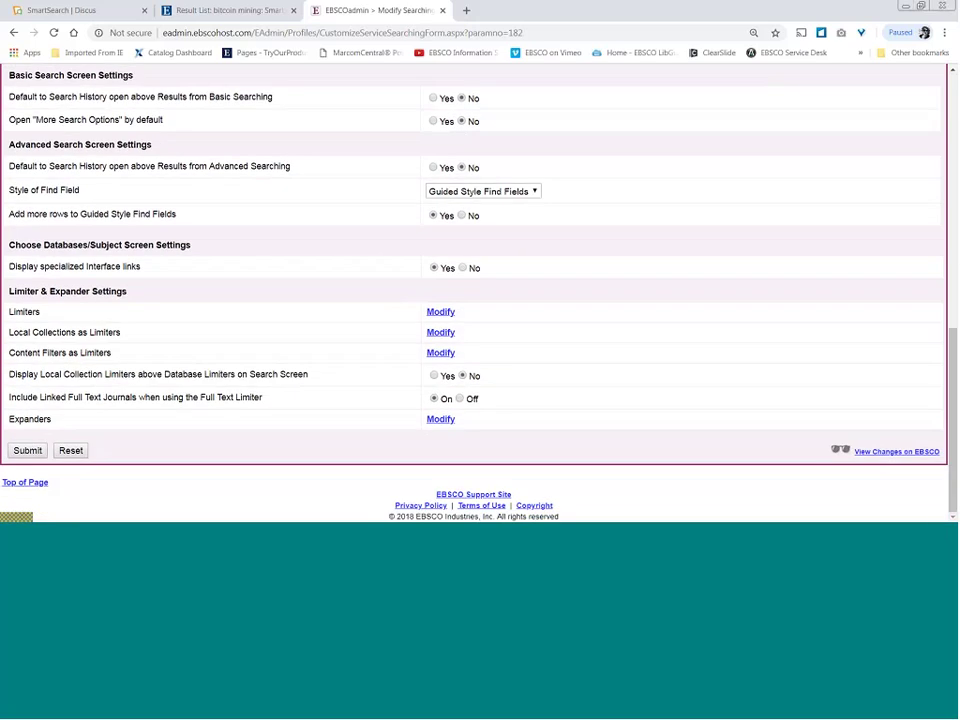
pyautogui.click(437, 316)
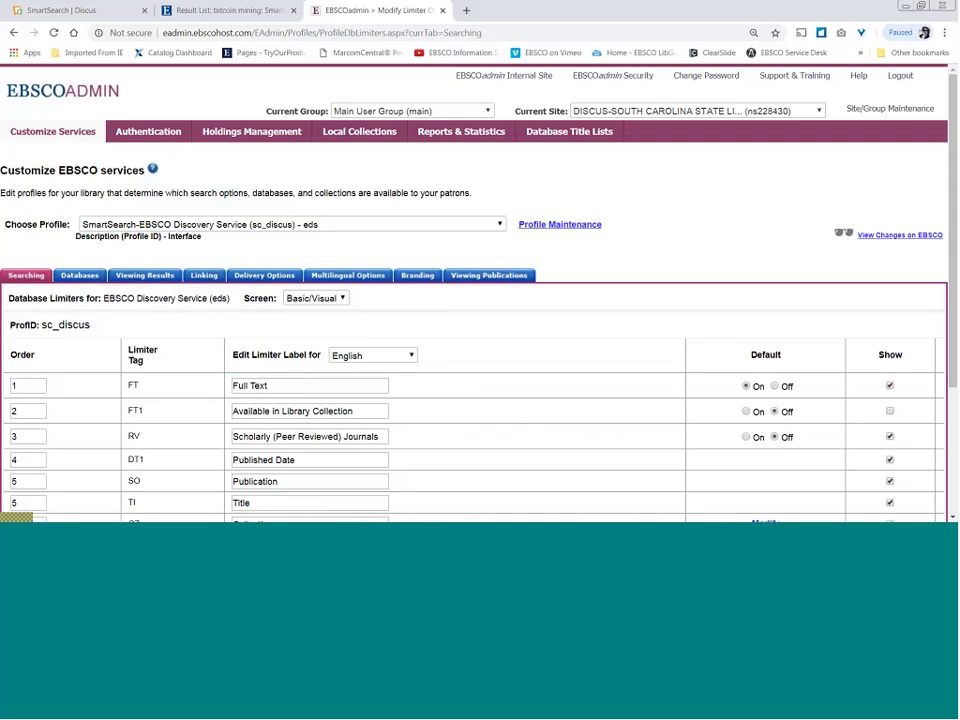
pyautogui.moveTo(244, 411); pyautogui.dragTo(304, 411)
pyautogui.moveTo(244, 411); pyautogui.dragTo(234, 412)
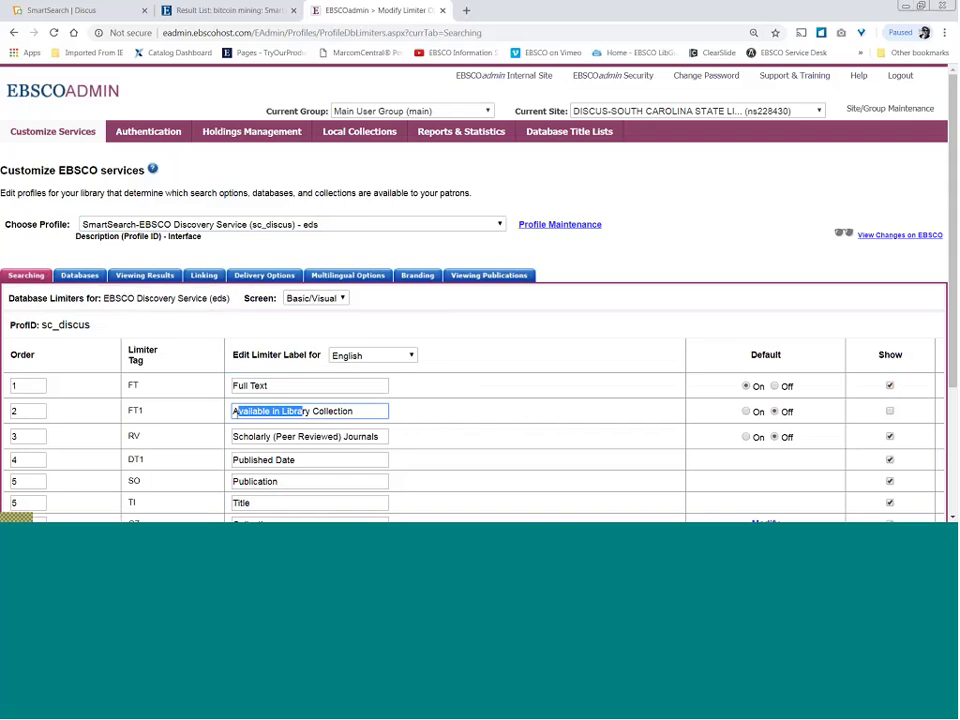
pyautogui.click(363, 412)
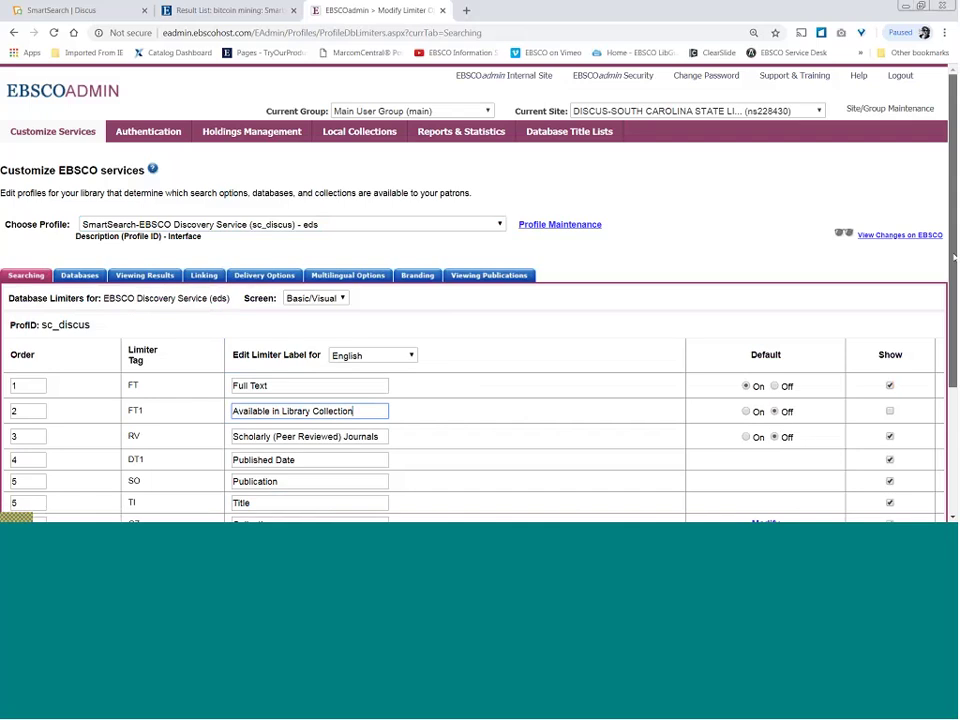
# Leave the Limiters settings without saving, then open the profile's Expanders settings and examine the Full Text expander label
pyautogui.scroll(-2, 955, 258)
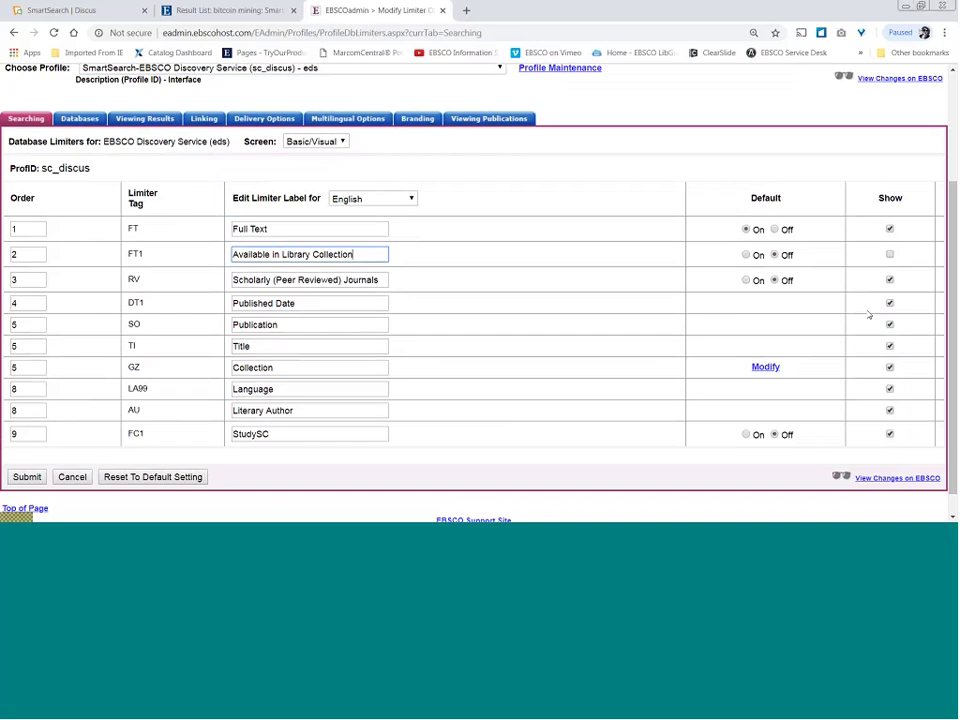
pyautogui.click(67, 479)
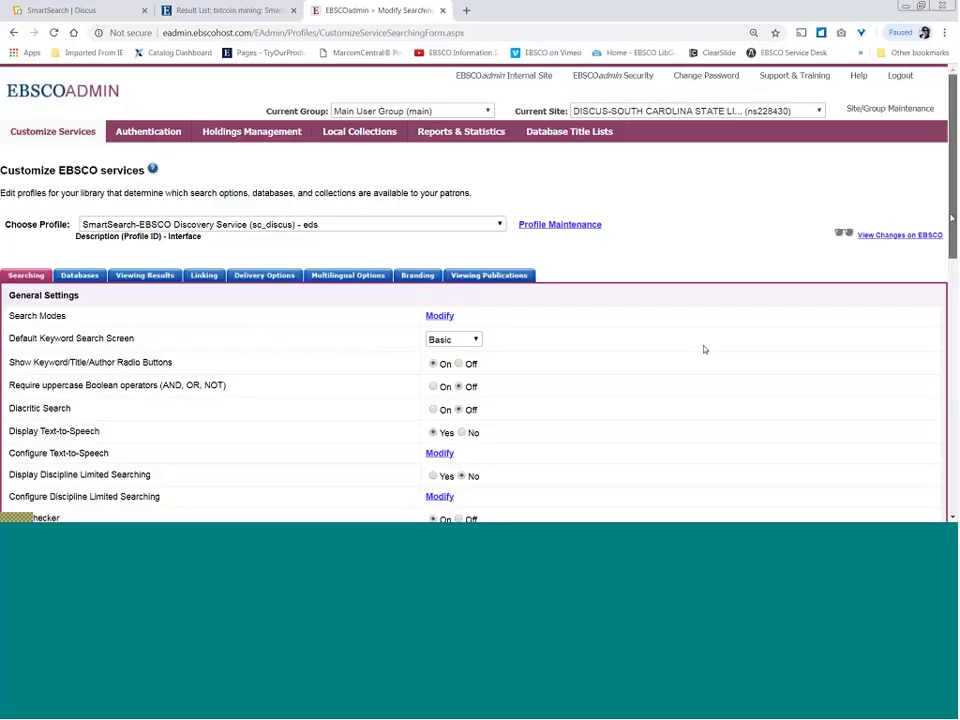
pyautogui.scroll(-10, 704, 349)
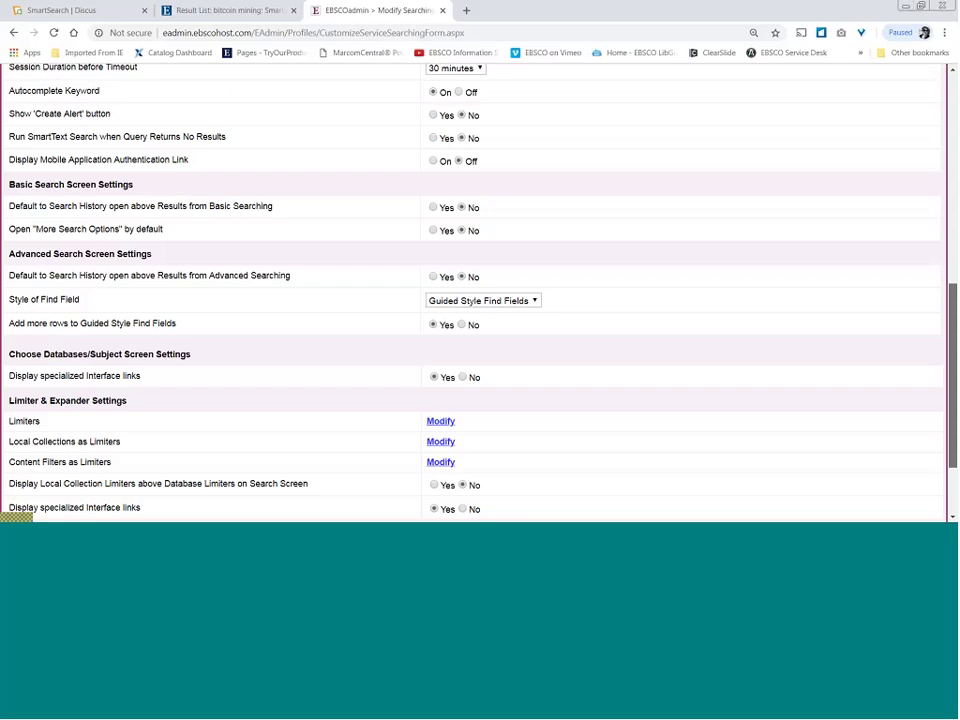
pyautogui.scroll(-2, 599, 391)
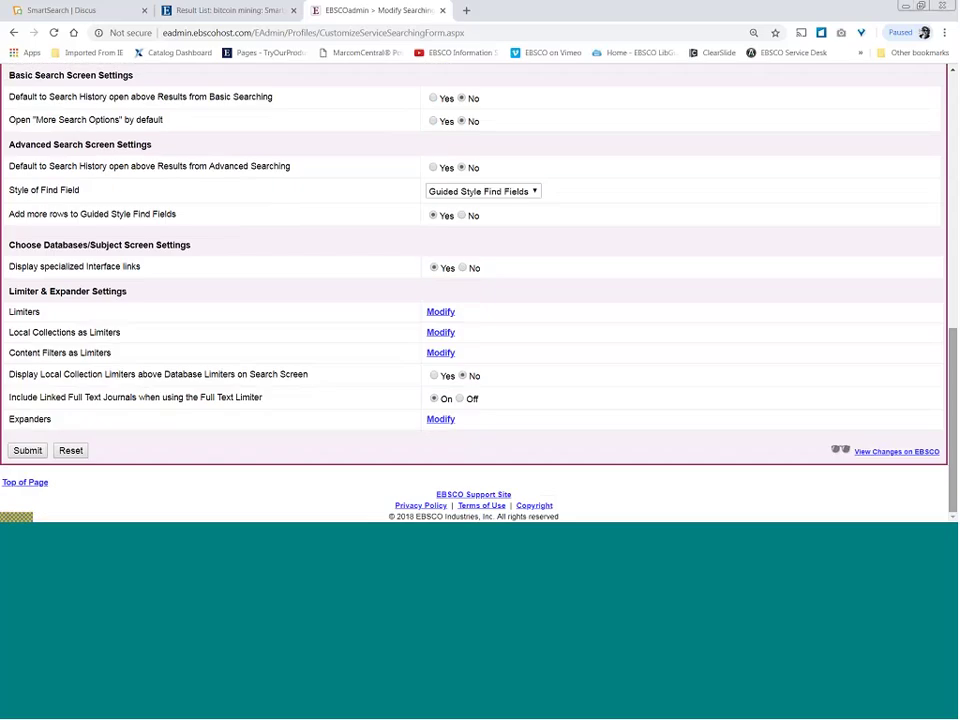
pyautogui.click(440, 419)
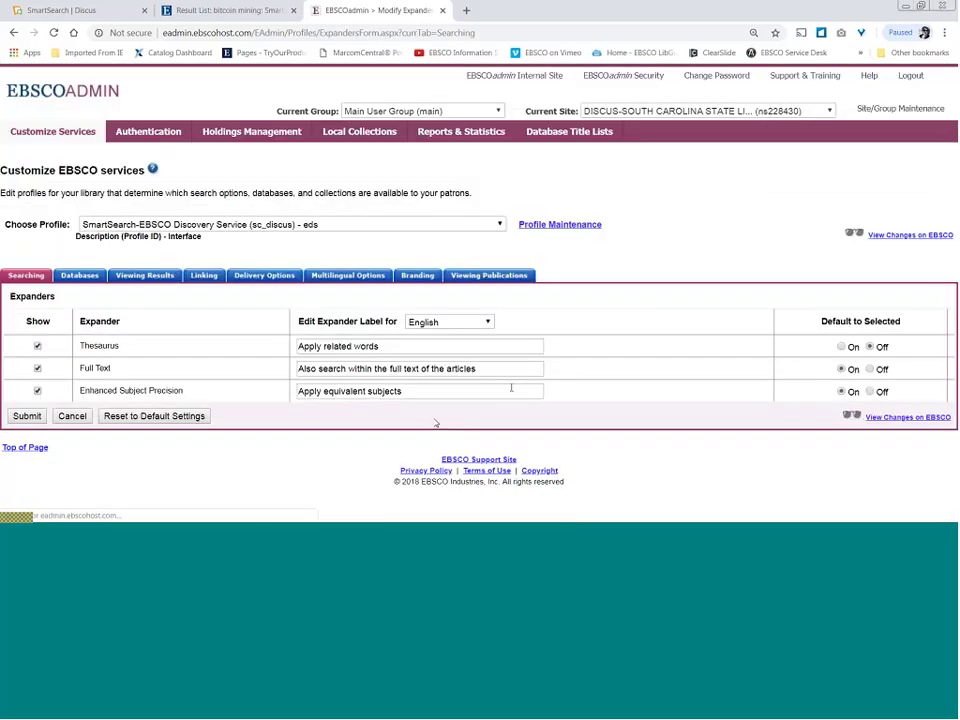
pyautogui.click(482, 367)
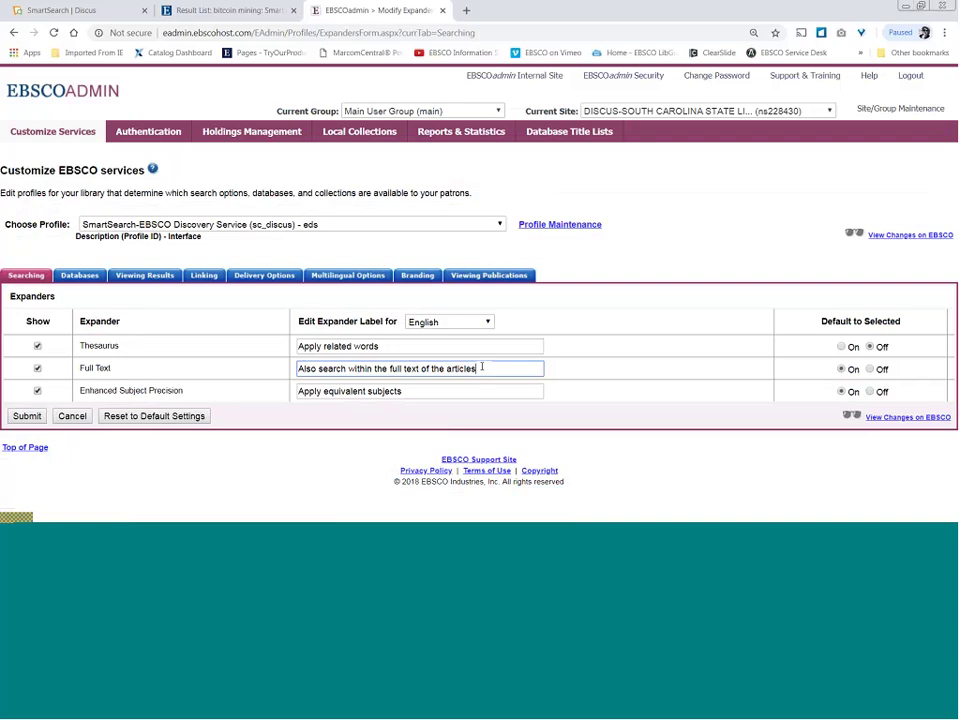
pyautogui.moveTo(482, 367); pyautogui.dragTo(300, 368)
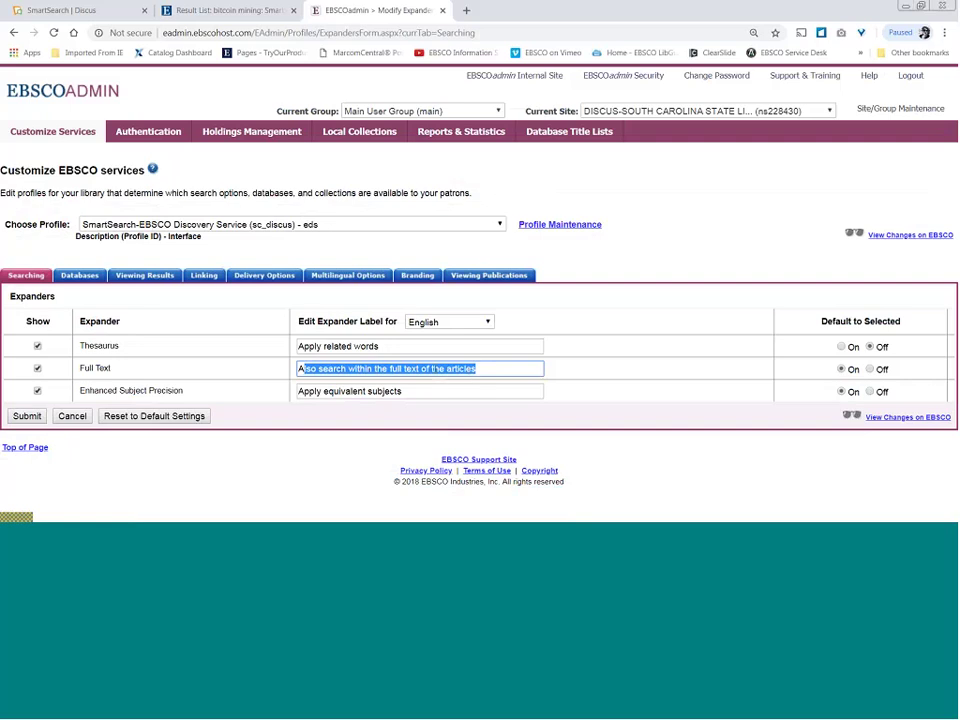
# Switch to SmartSearch, go to the basic search screen, and expand its search options to the search modes and expanders
pyautogui.click(222, 10)
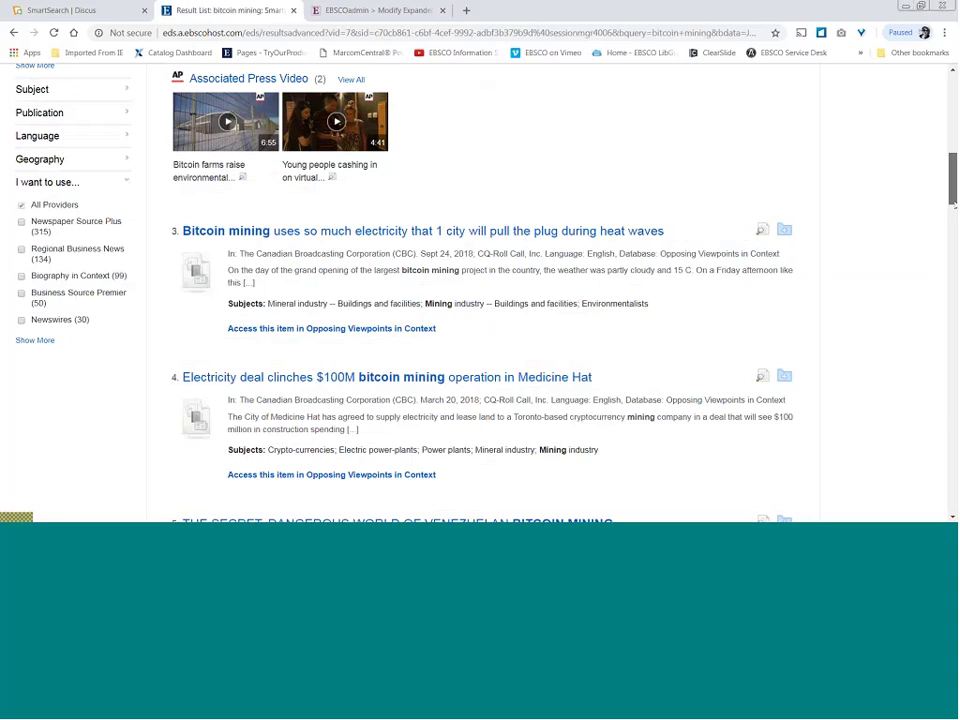
pyautogui.scroll(10, 389, 156)
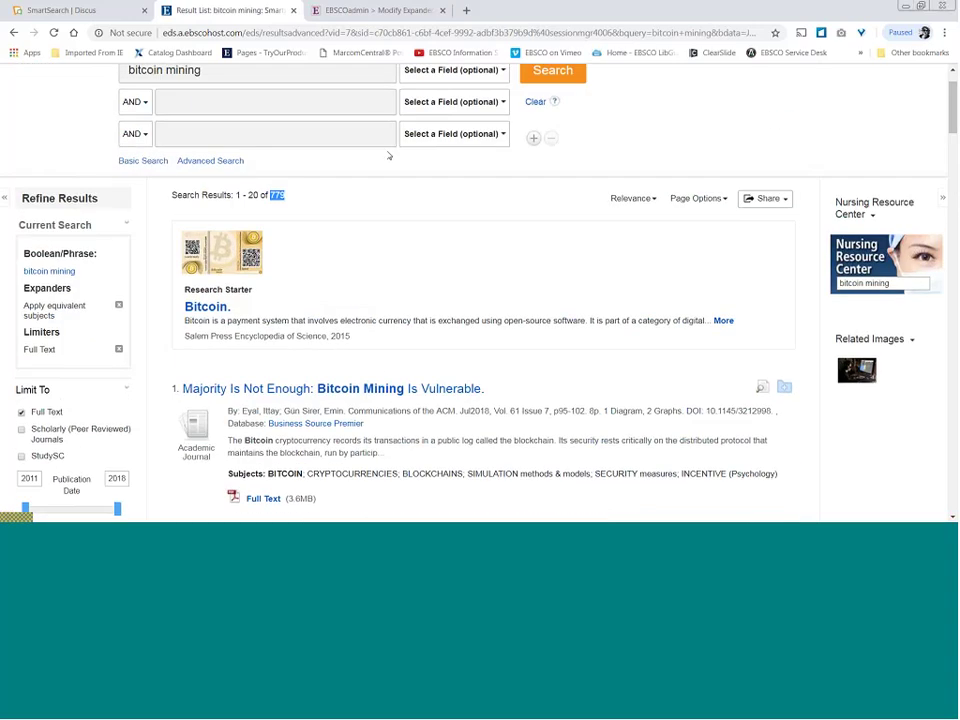
pyautogui.click(145, 161)
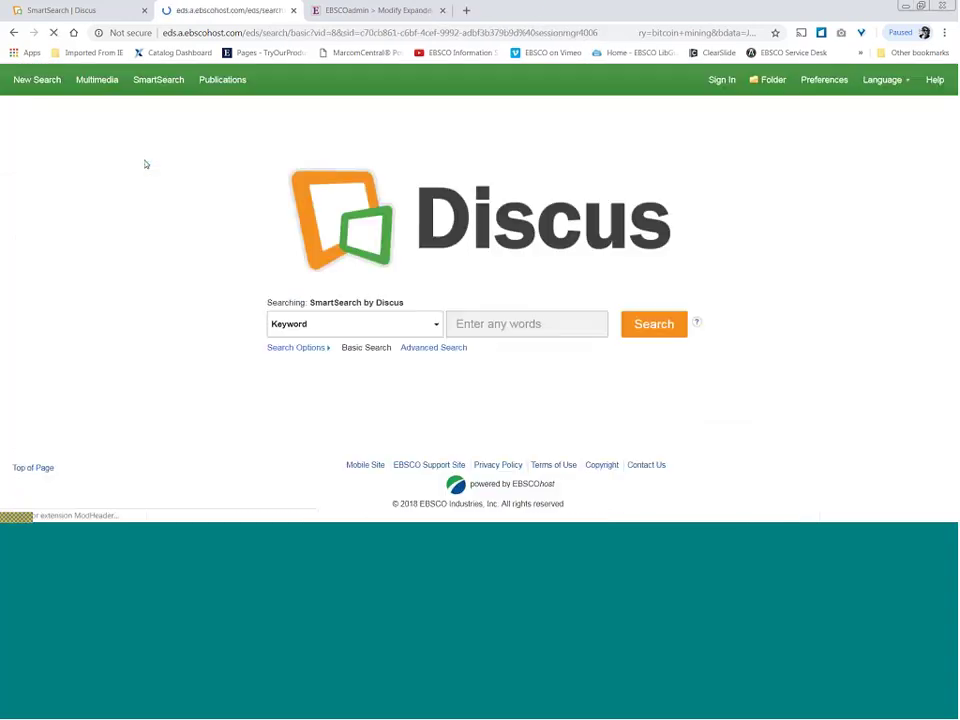
pyautogui.click(293, 348)
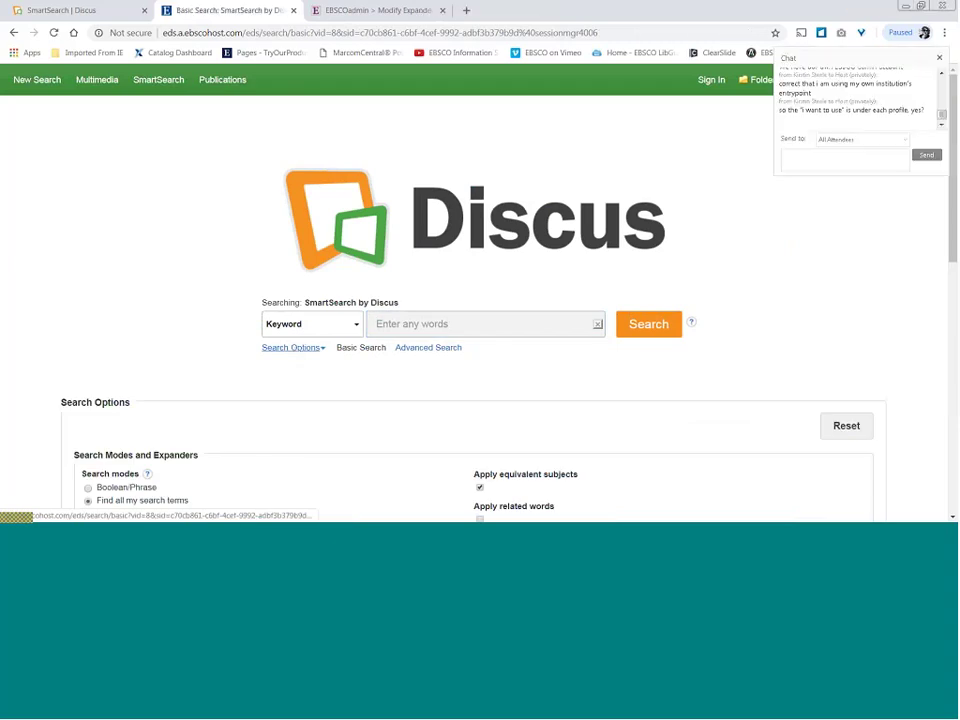
pyautogui.scroll(-1, 598, 456)
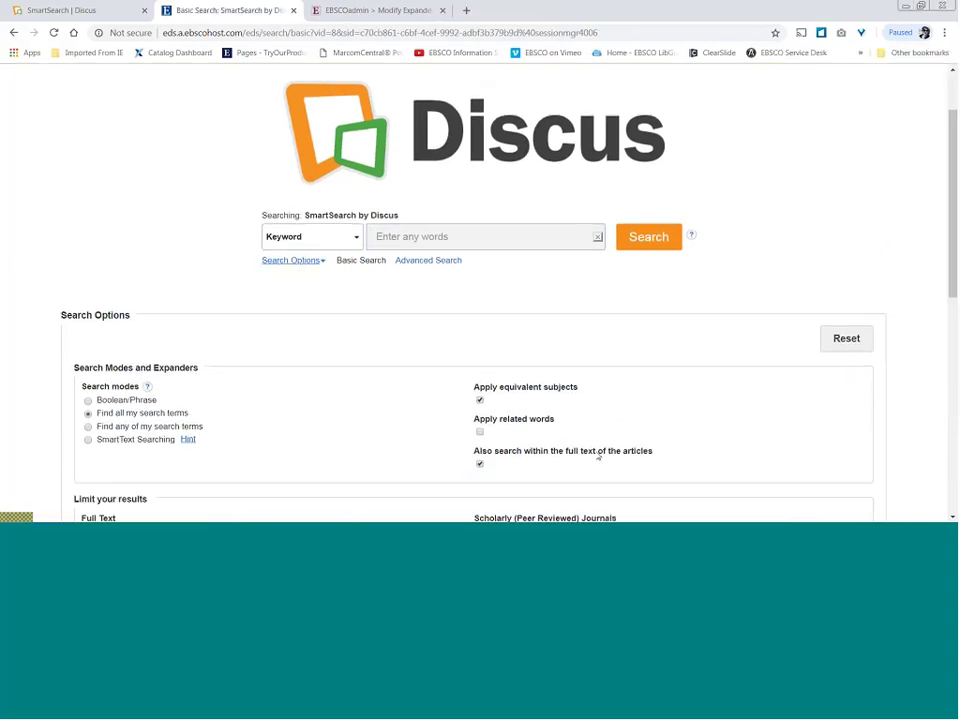
# Turn the "Also search within the full text of the articles" expander off and back on
pyautogui.click(480, 466)
pyautogui.click(381, 244)
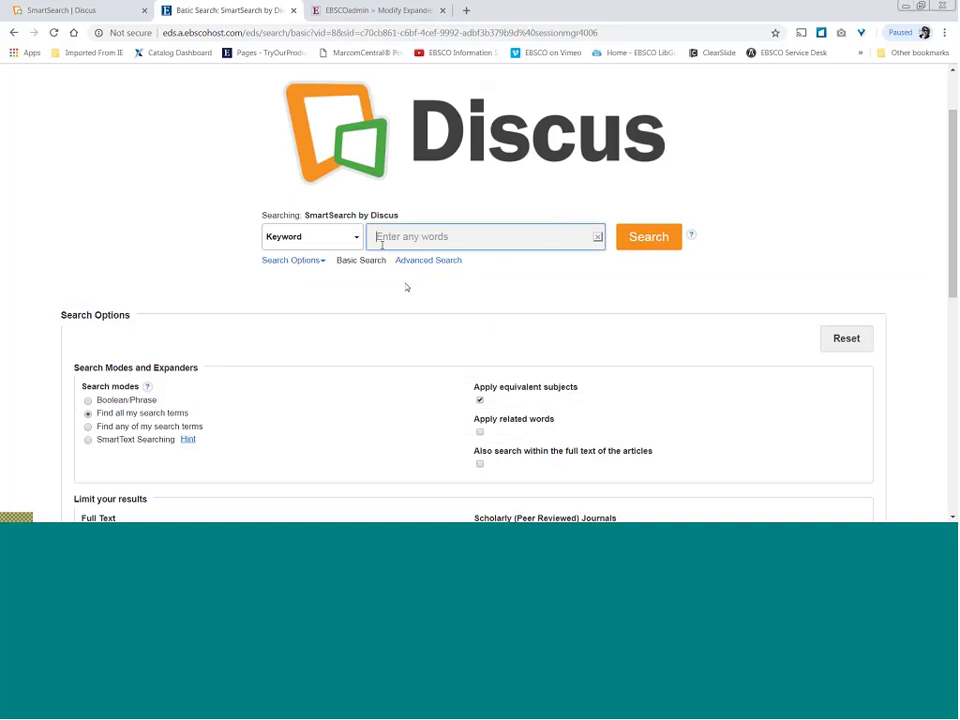
pyautogui.click(480, 465)
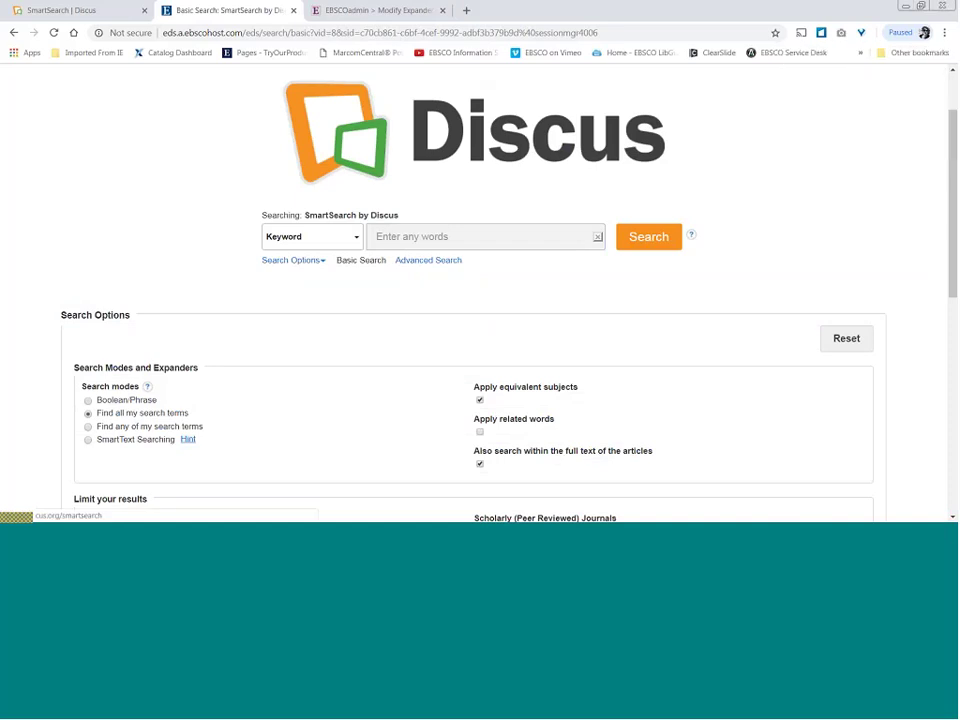
# Switch to EBSCOadmin and leave the Expanders settings without saving
pyautogui.click(346, 11)
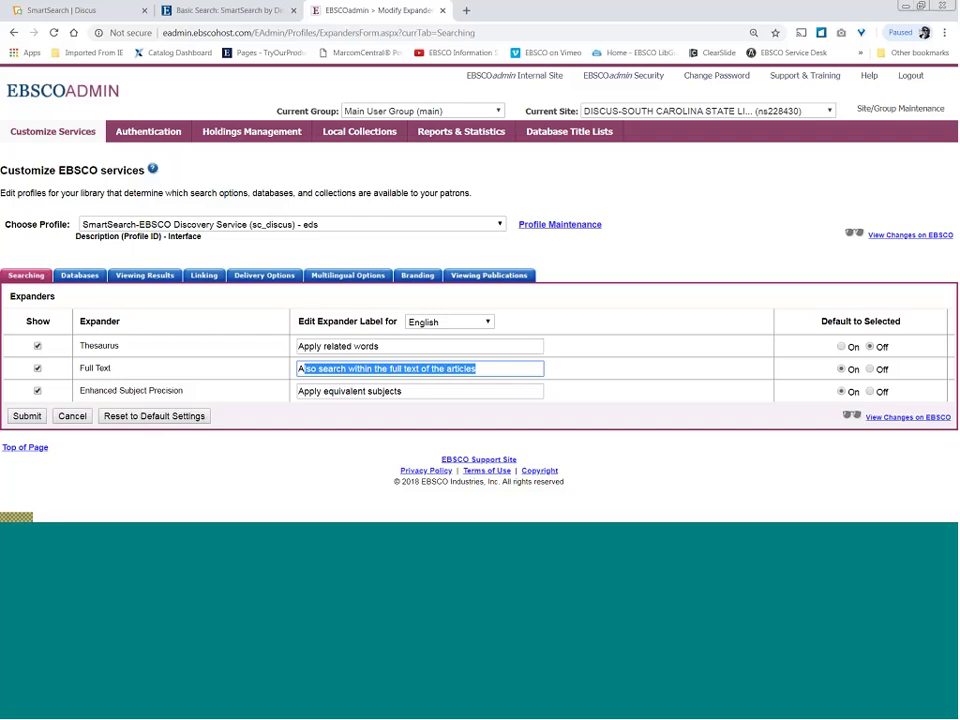
pyautogui.click(73, 416)
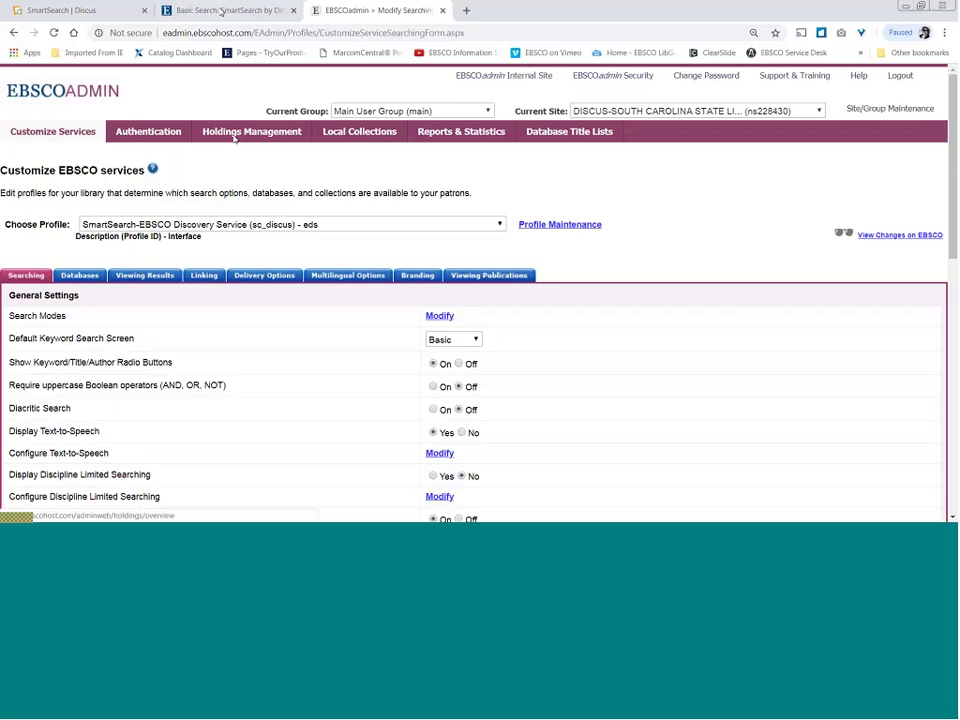
# Switch to SmartSearch, run a basic keyword search for "dna", and look through the results and providers
pyautogui.click(221, 10)
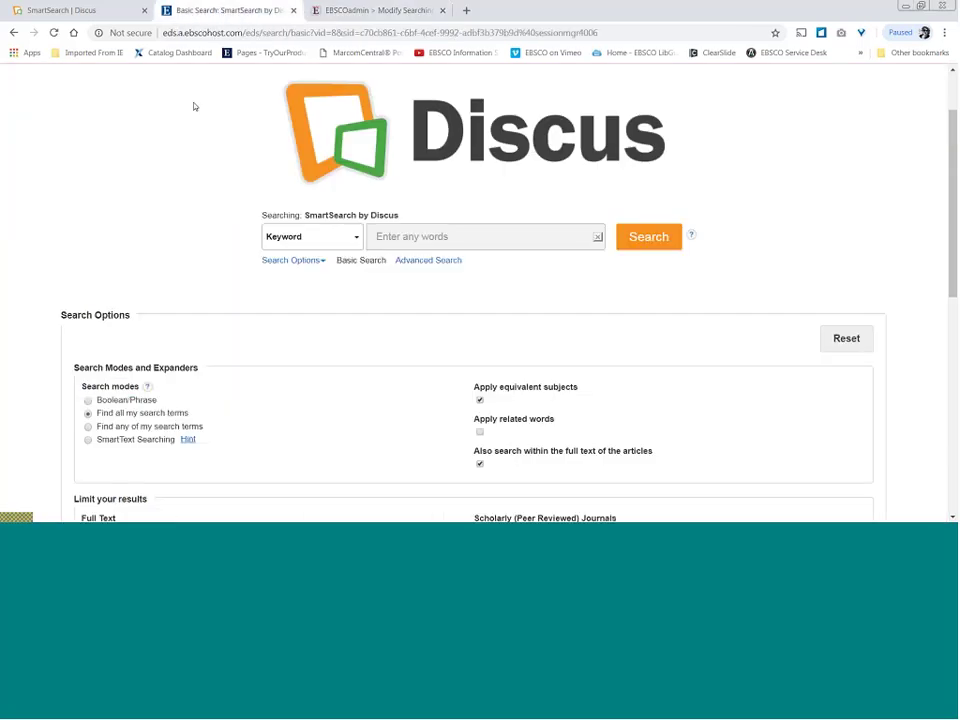
pyautogui.click(465, 237)
pyautogui.write('dna')
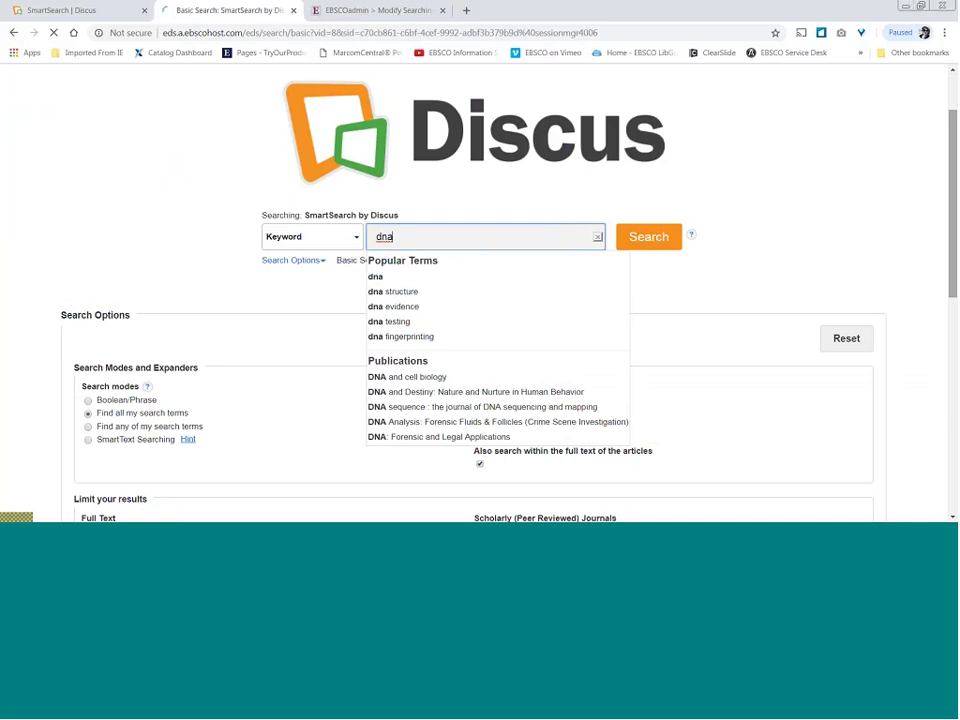
pyautogui.press('Return')
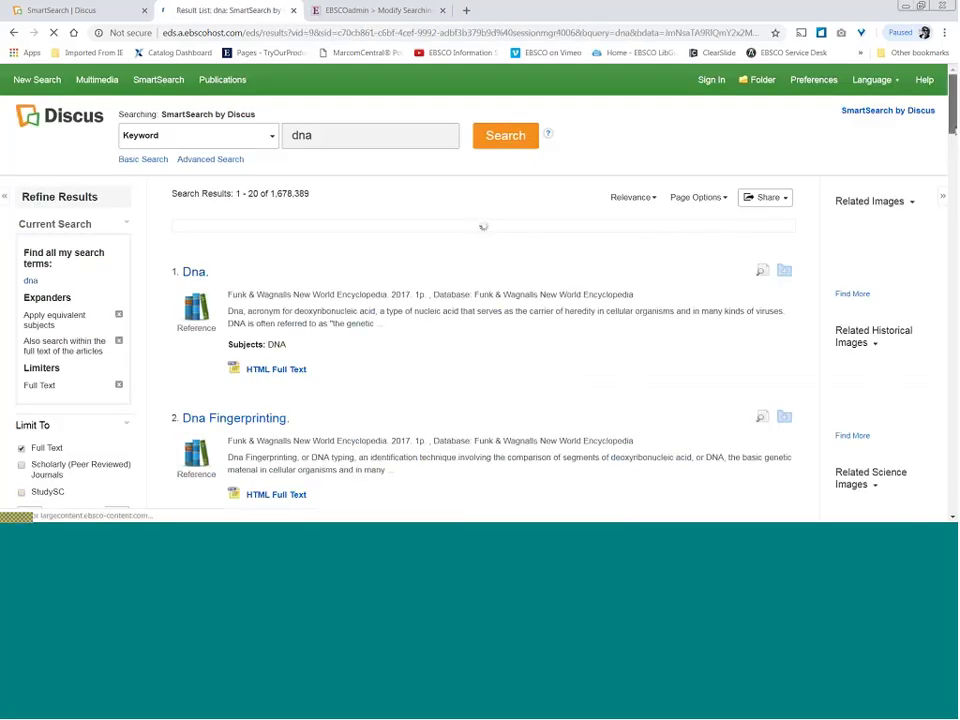
pyautogui.scroll(-5, 480, 300)
pyautogui.scroll(-4, 427, 263)
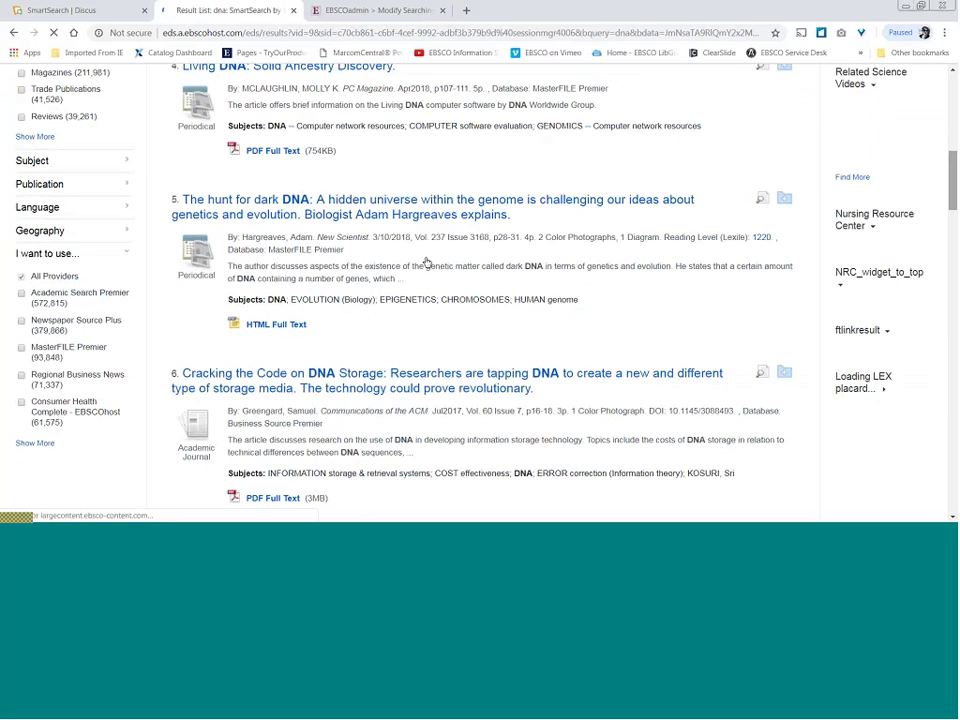
pyautogui.scroll(5, 428, 261)
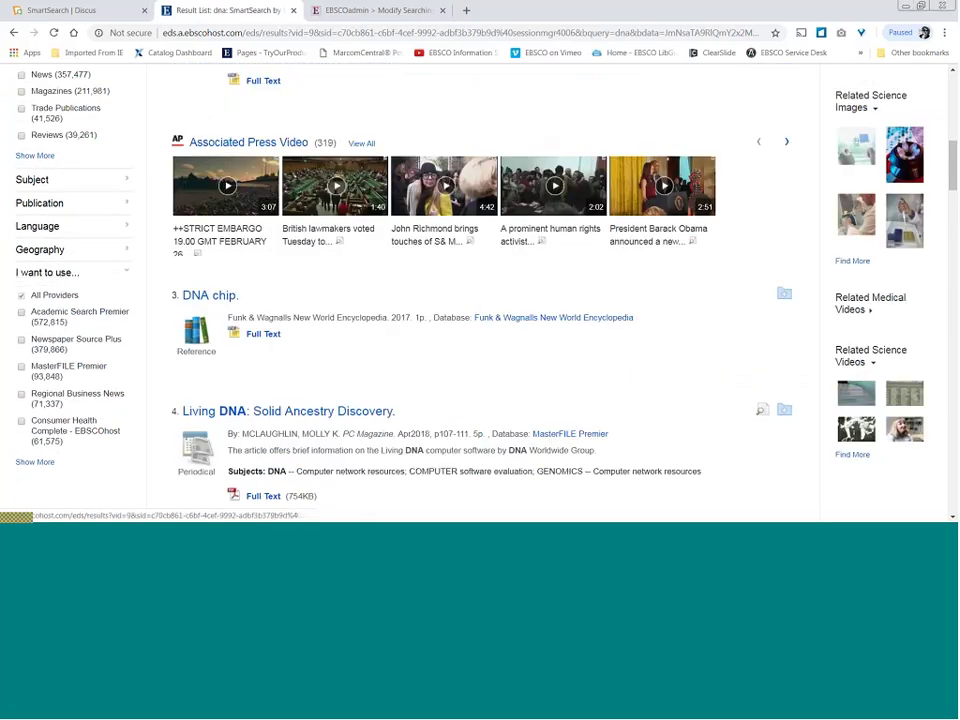
# Open the profile's Databases settings in EBSCOadmin and examine the StudySC, Academic Search Premier and Biography in Context entries
pyautogui.click(360, 11)
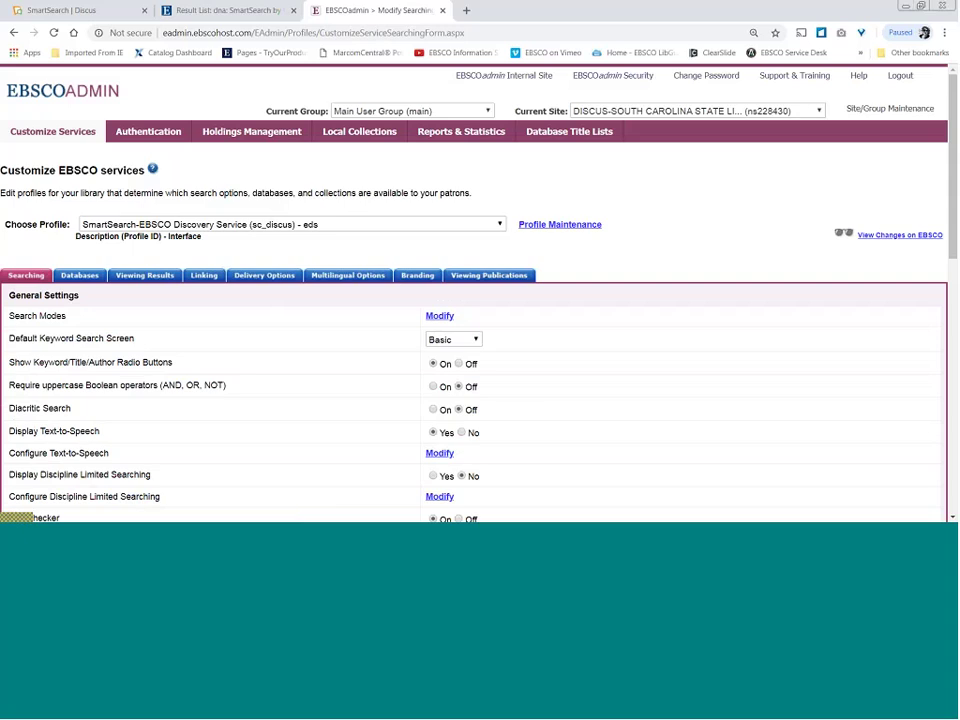
pyautogui.click(79, 275)
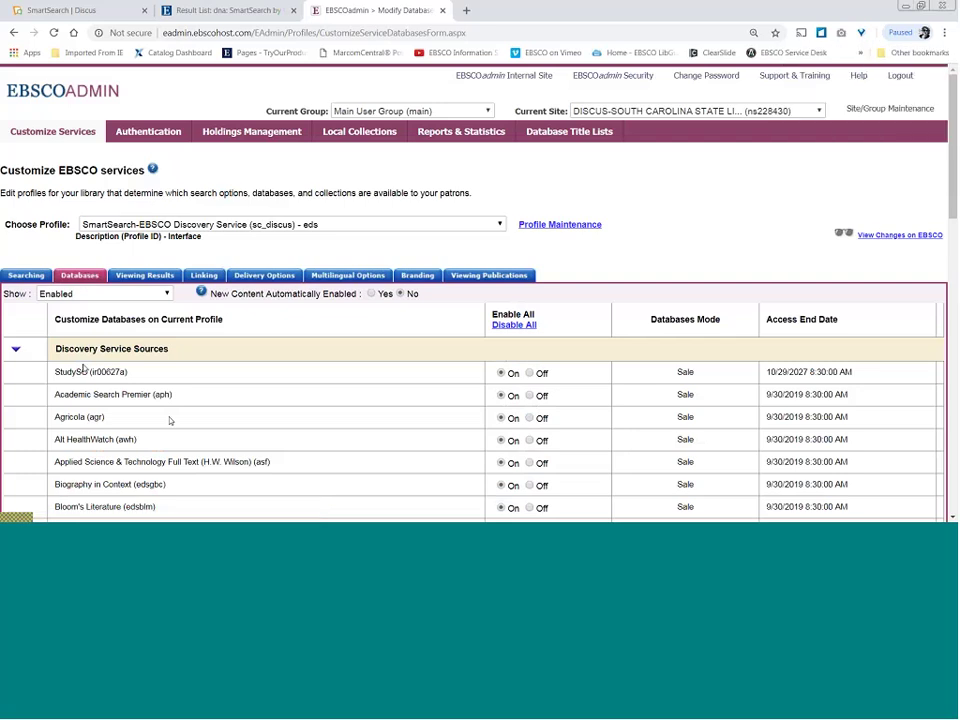
pyautogui.moveTo(100, 371); pyautogui.dragTo(58, 374)
pyautogui.click(115, 371)
pyautogui.moveTo(108, 369); pyautogui.dragTo(62, 375)
pyautogui.moveTo(149, 394); pyautogui.dragTo(73, 392)
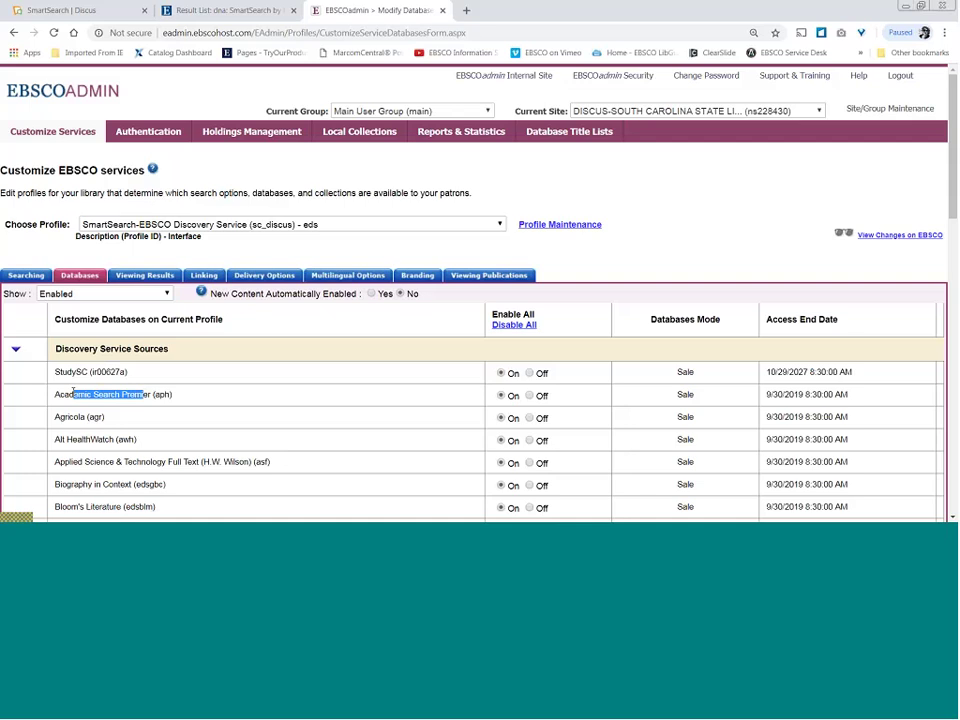
pyautogui.moveTo(151, 484); pyautogui.dragTo(92, 485)
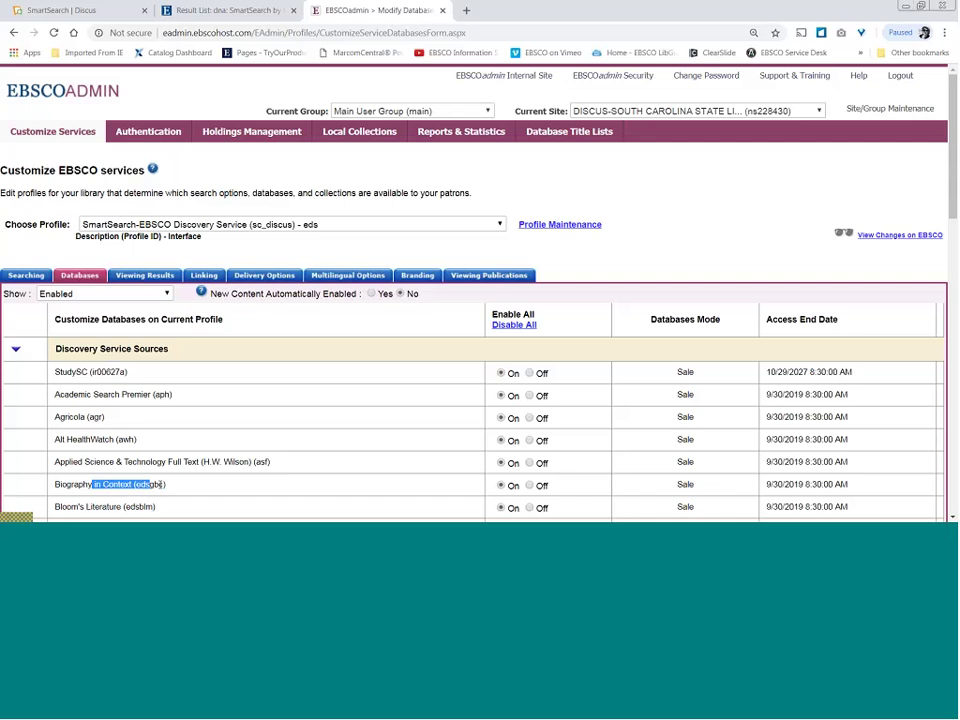
pyautogui.click(155, 484)
pyautogui.moveTo(152, 484); pyautogui.dragTo(95, 484)
pyautogui.click(193, 489)
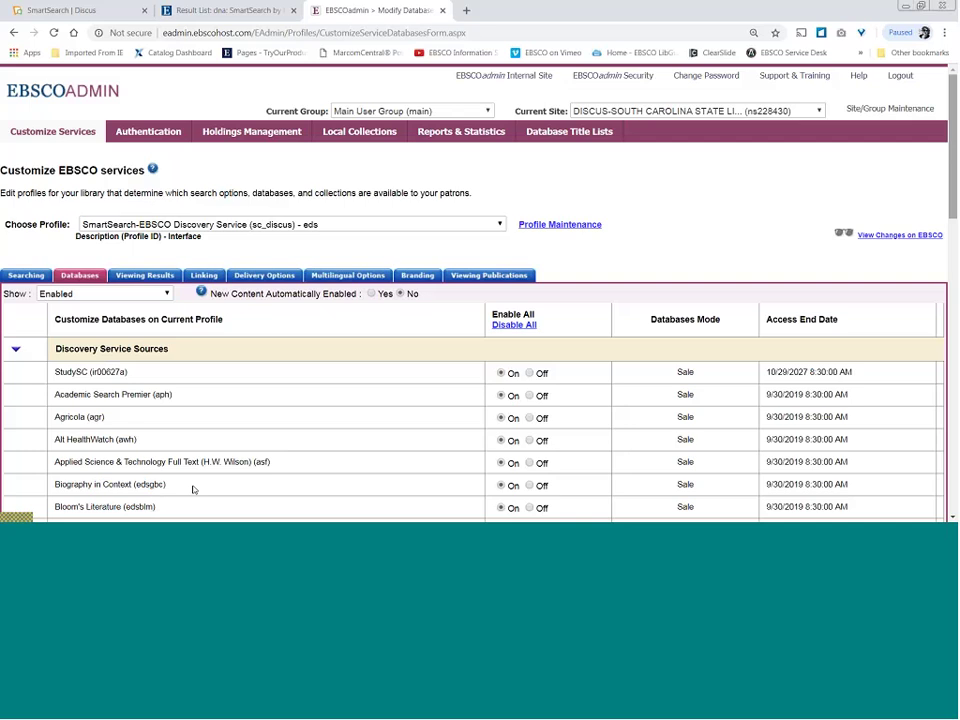
# Look through the profile's full list of enabled databases, examining the Points of View Reference Center and Opposing Viewpoints in Context entries
pyautogui.scroll(-1, 954, 131)
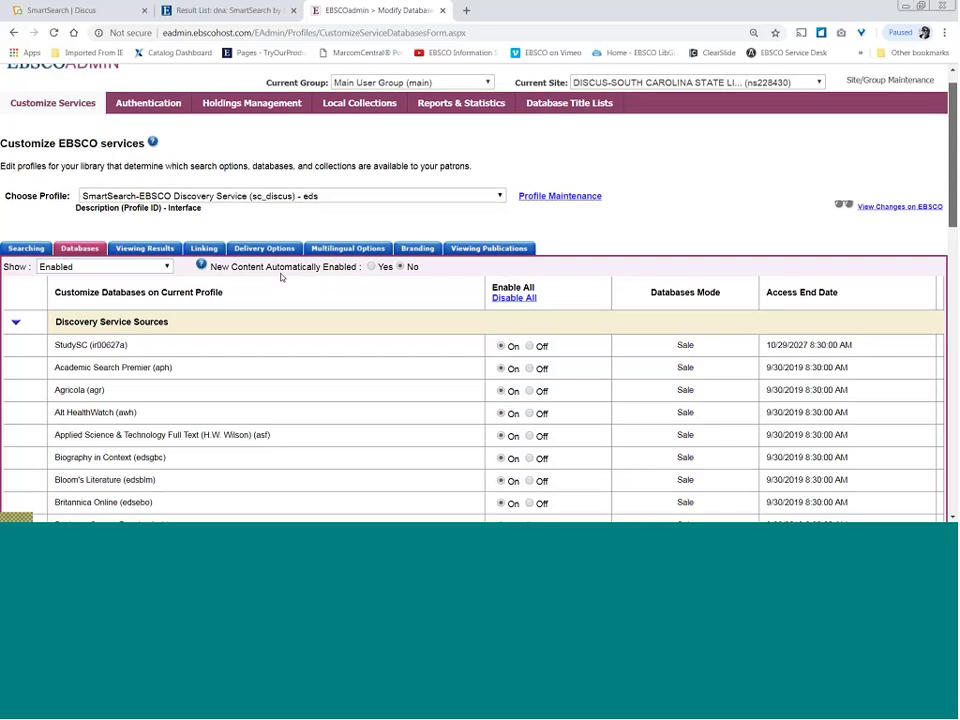
pyautogui.scroll(-5, 281, 278)
pyautogui.scroll(-5, 480, 290)
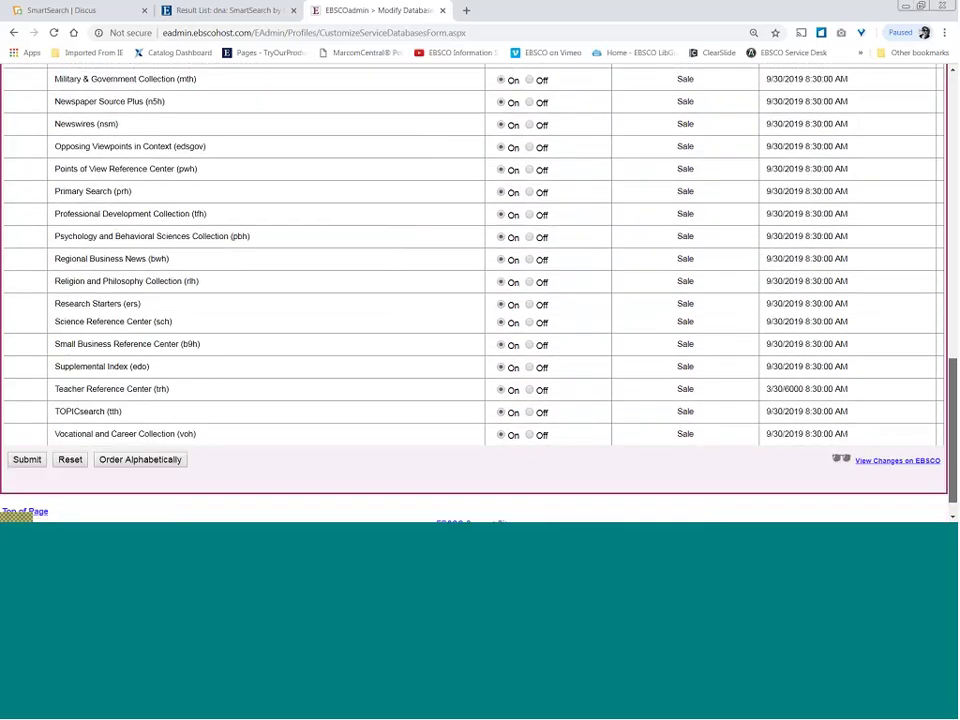
pyautogui.scroll(1, 208, 287)
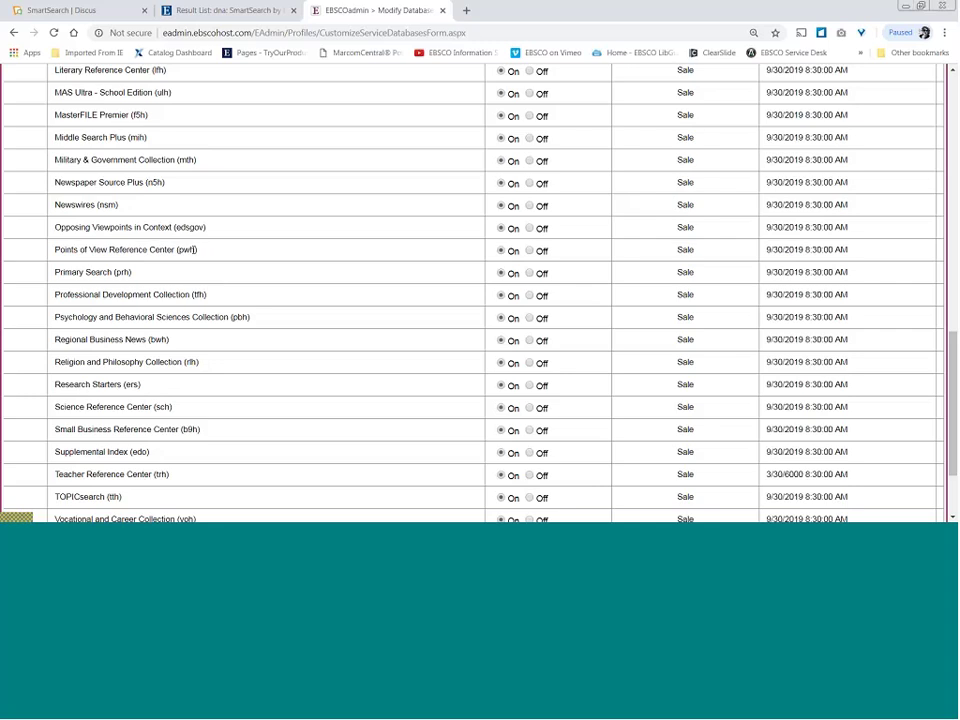
pyautogui.doubleClick(188, 249)
pyautogui.click(205, 227)
pyautogui.moveTo(140, 227); pyautogui.dragTo(70, 228)
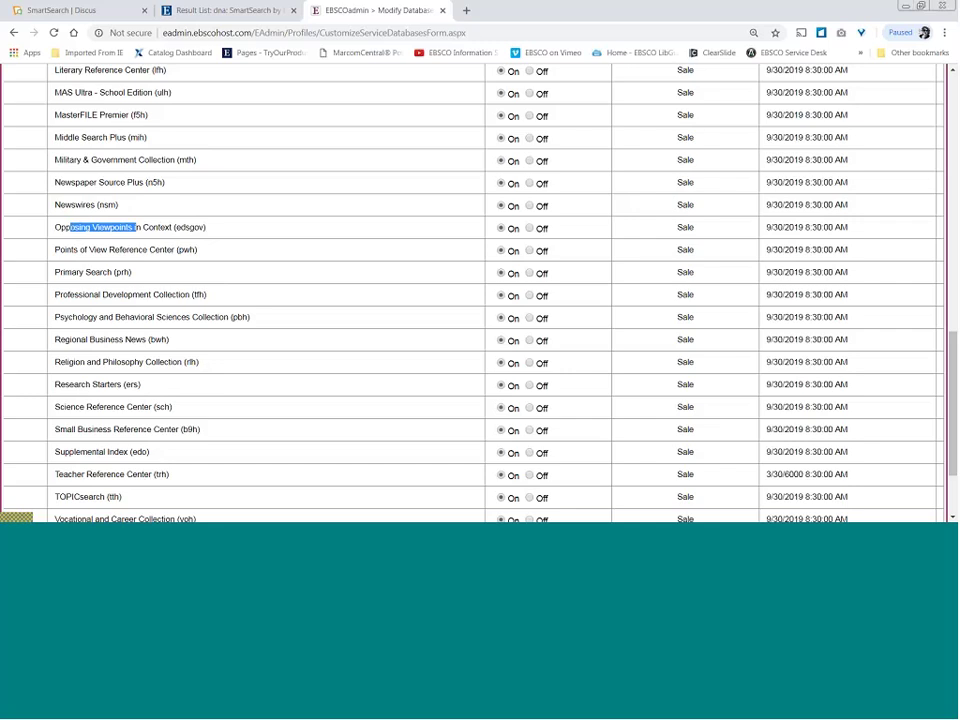
pyautogui.scroll(3, 475, 290)
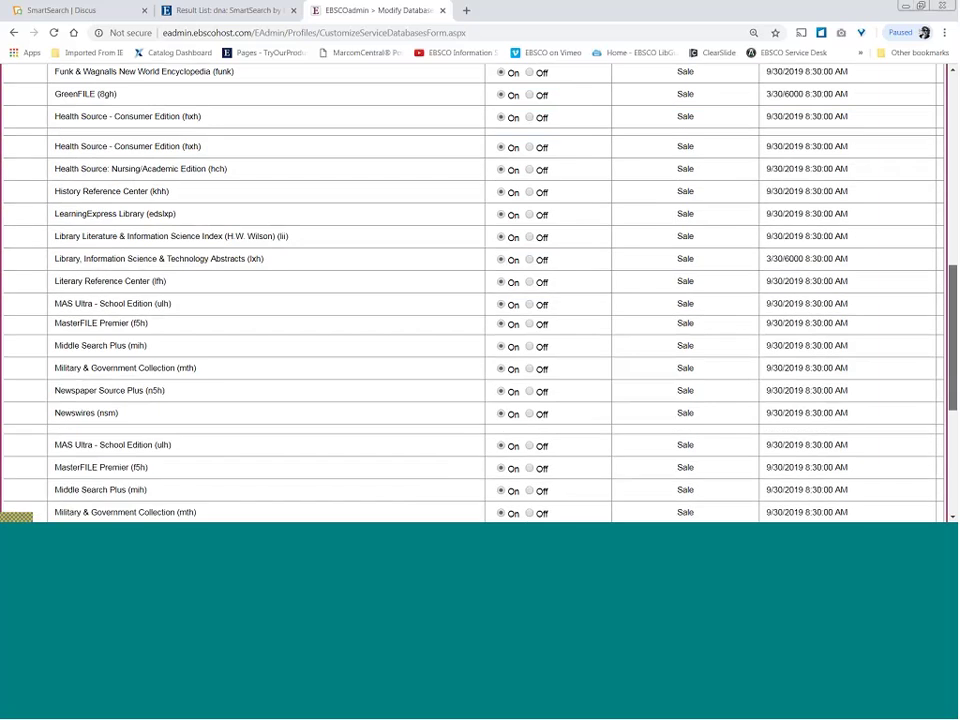
pyautogui.scroll(5, 475, 290)
pyautogui.scroll(3, 225, 158)
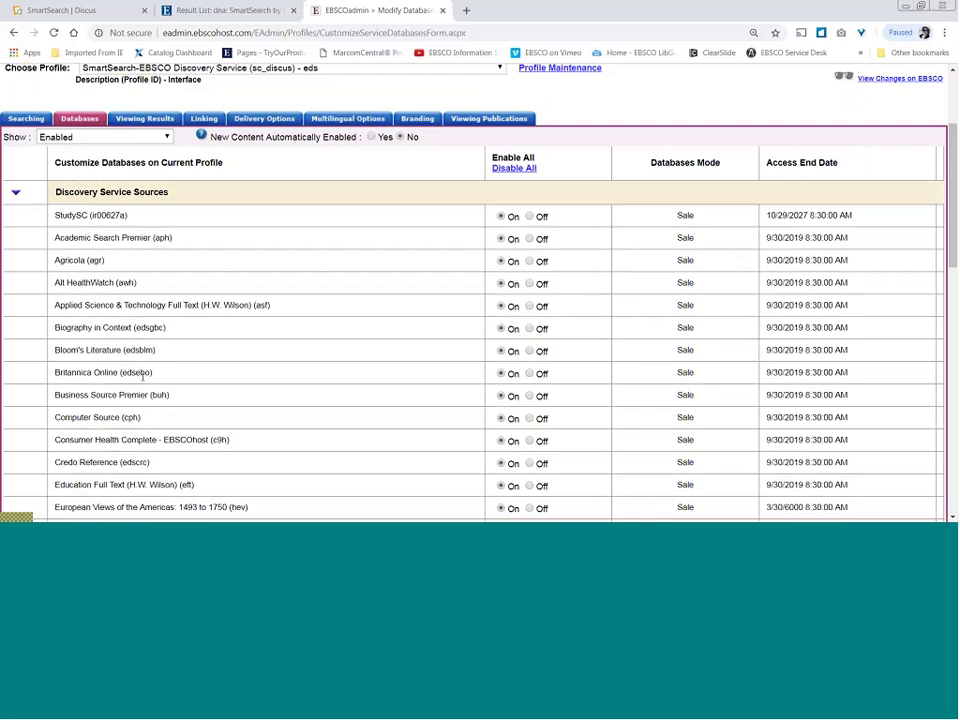
# Set Britannica Online to Off, then filter the database list to Disabled, abandoning the unsaved change
pyautogui.click(529, 373)
pyautogui.click(167, 137)
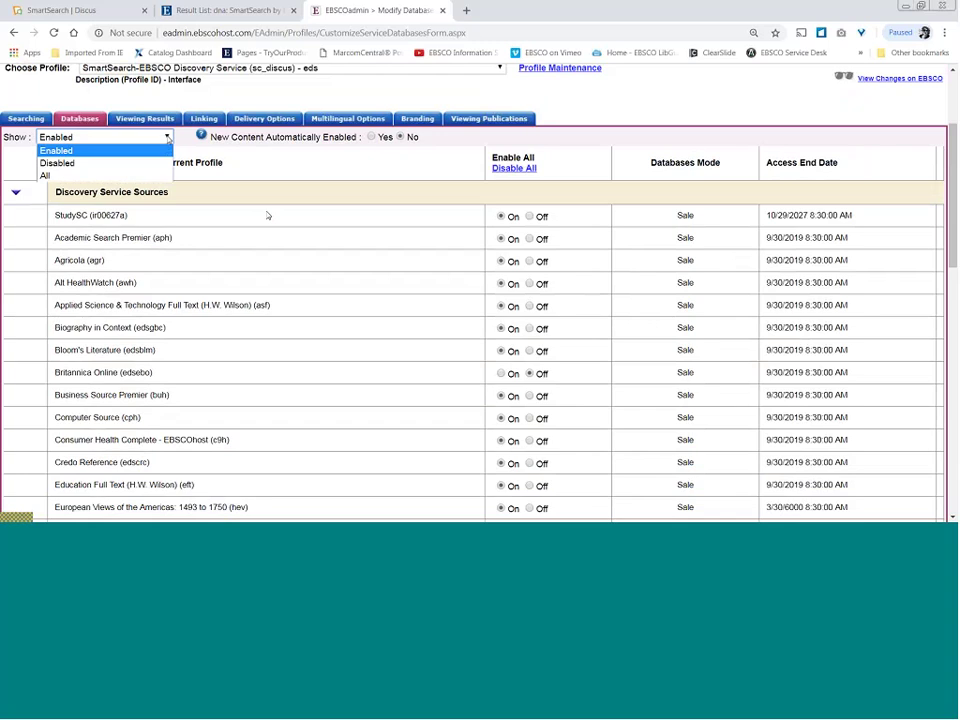
pyautogui.click(58, 163)
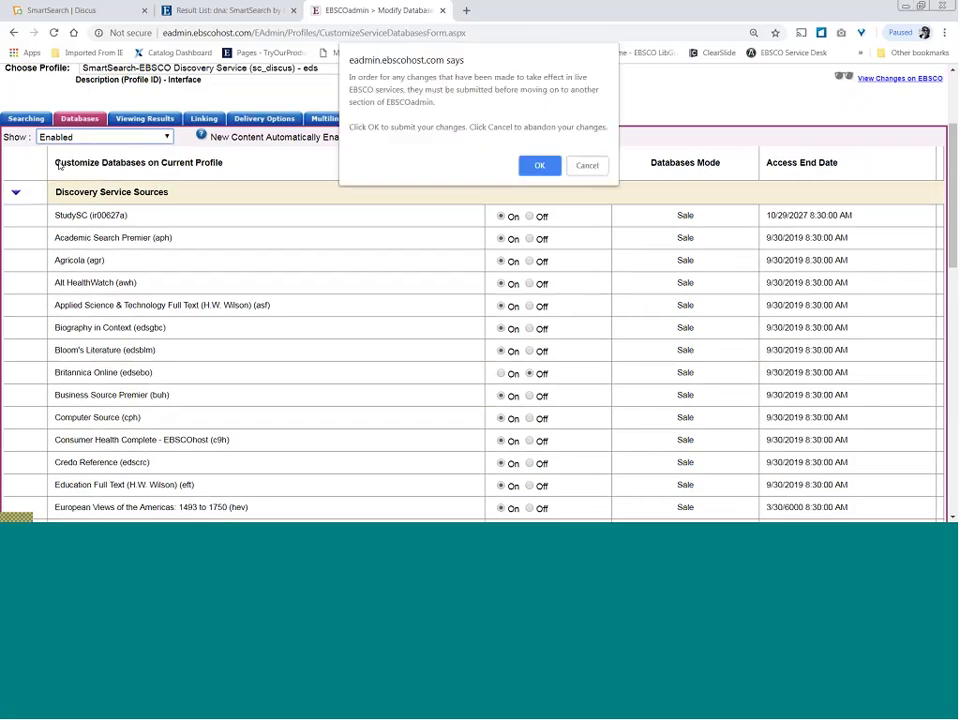
pyautogui.click(585, 168)
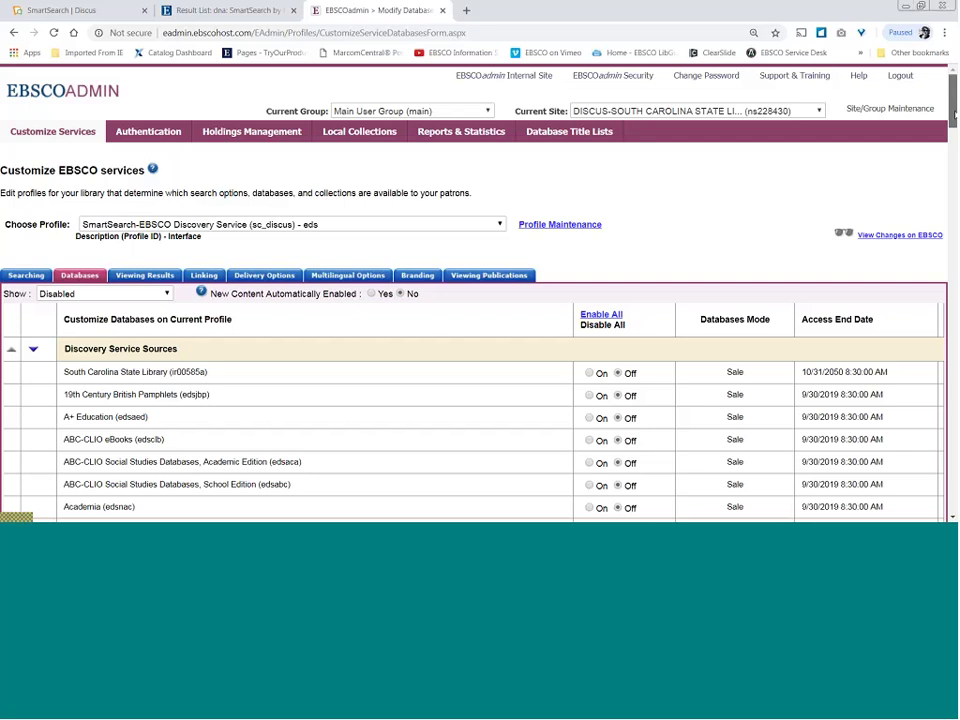
# Look through the profile's disabled databases, continuing onto the second page of the list from Eighteenth Century Collections Online to Mergent Online
pyautogui.moveTo(954, 116); pyautogui.dragTo(953, 500)
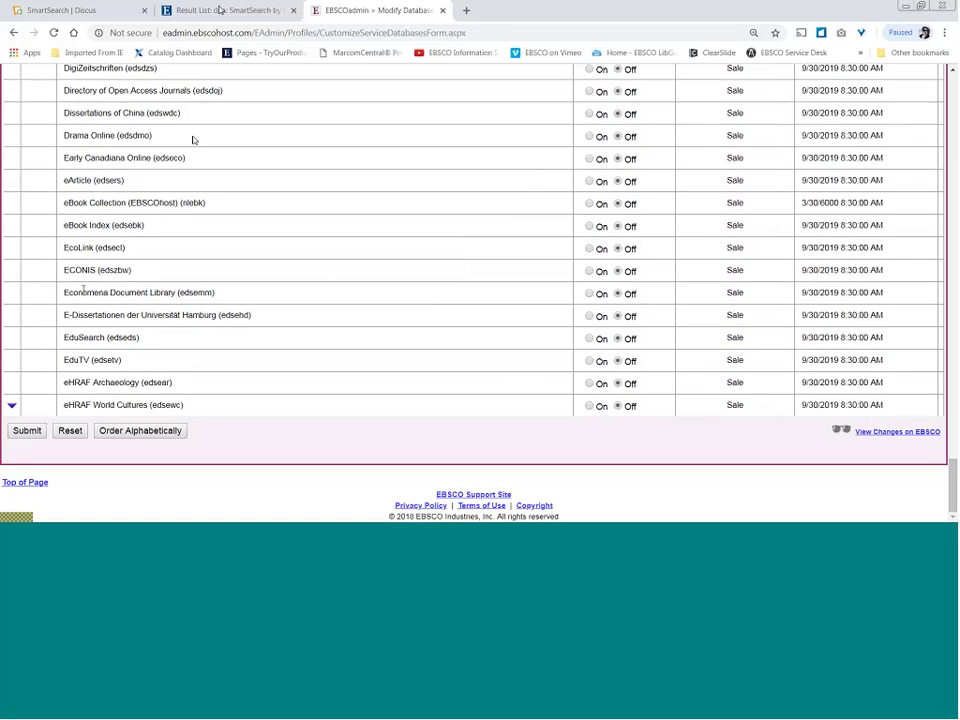
pyautogui.click(12, 408)
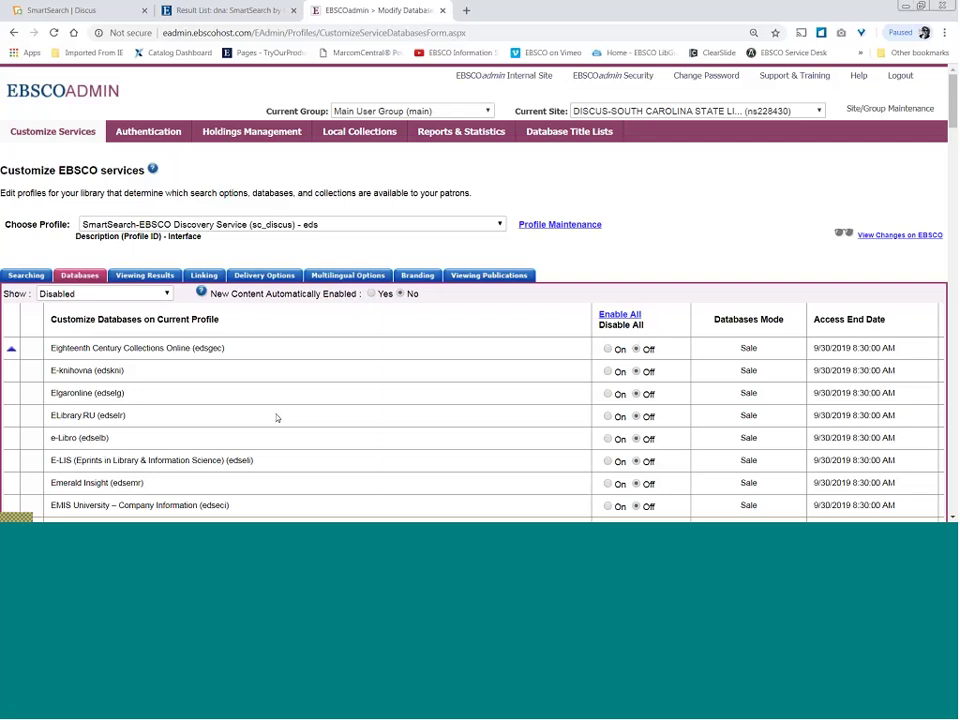
pyautogui.moveTo(955, 97); pyautogui.dragTo(953, 507)
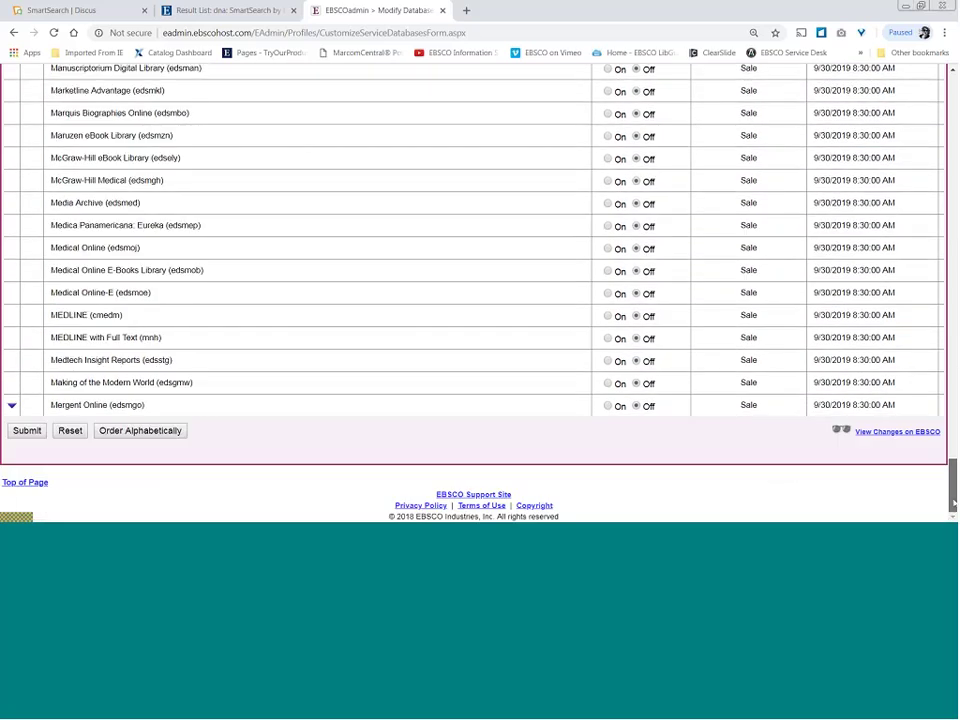
pyautogui.moveTo(953, 505); pyautogui.dragTo(955, 75)
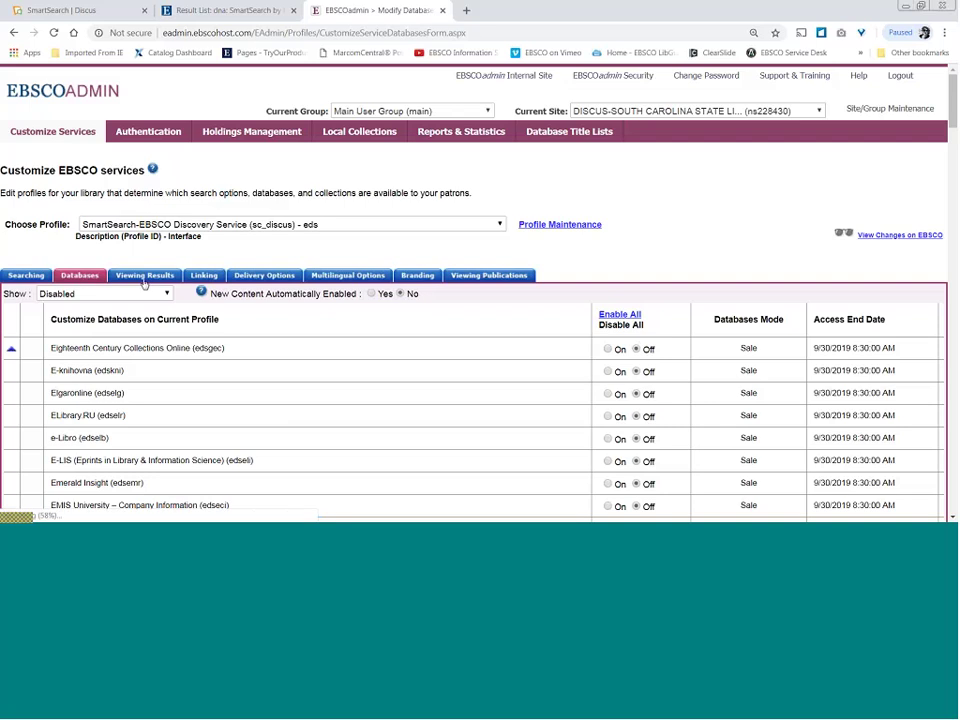
# Open the profile's Viewing Results settings, then return to the "dna" results and collapse the related-content column to compare page layouts
pyautogui.click(145, 276)
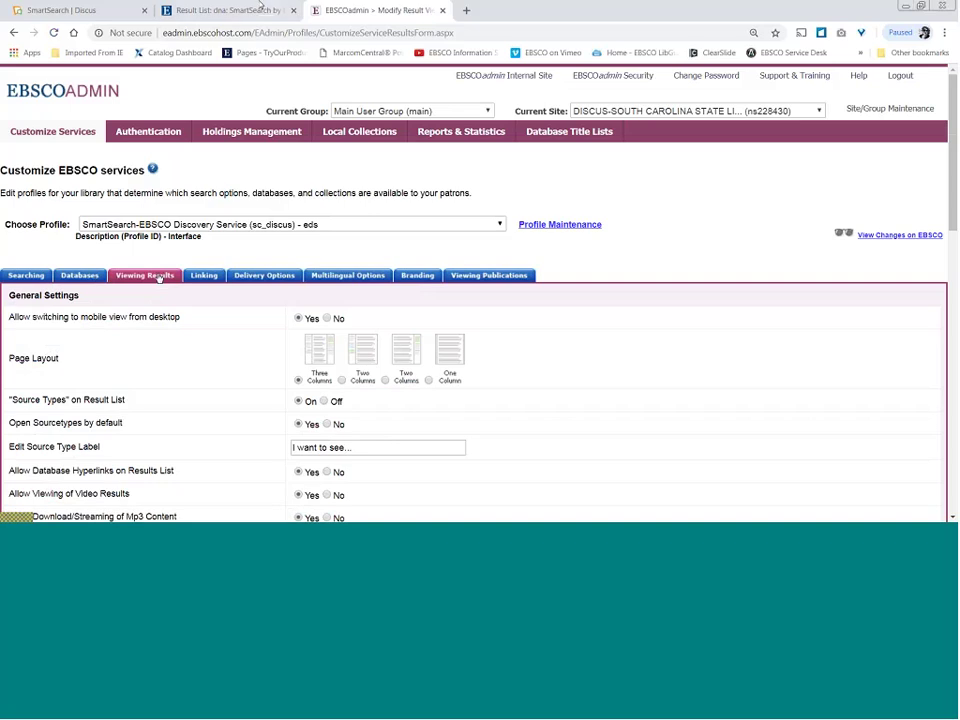
pyautogui.click(262, 8)
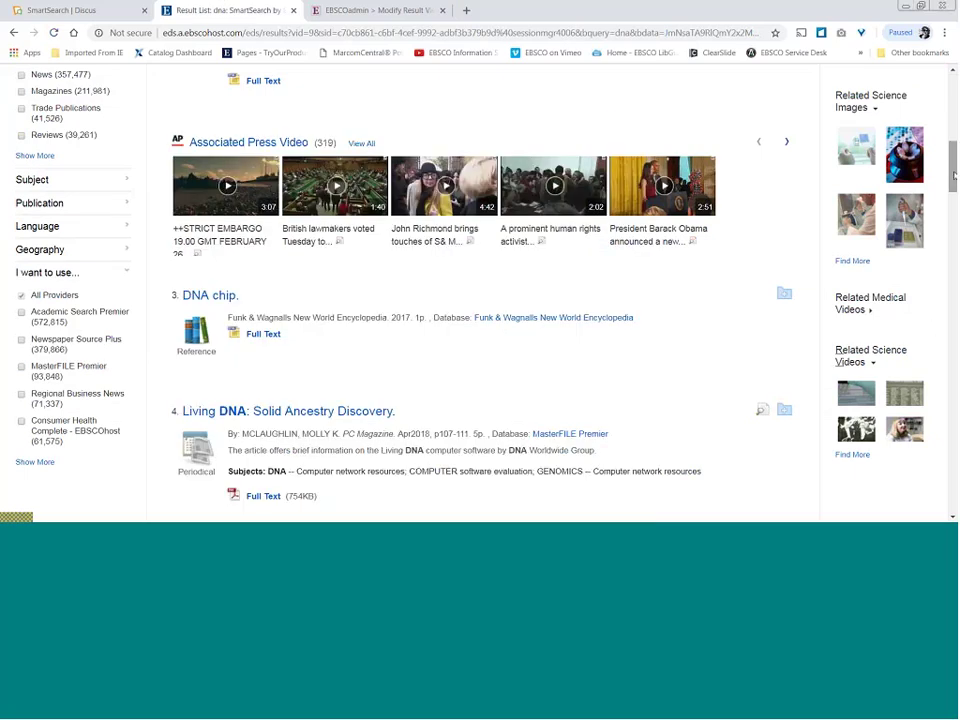
pyautogui.scroll(6, 953, 175)
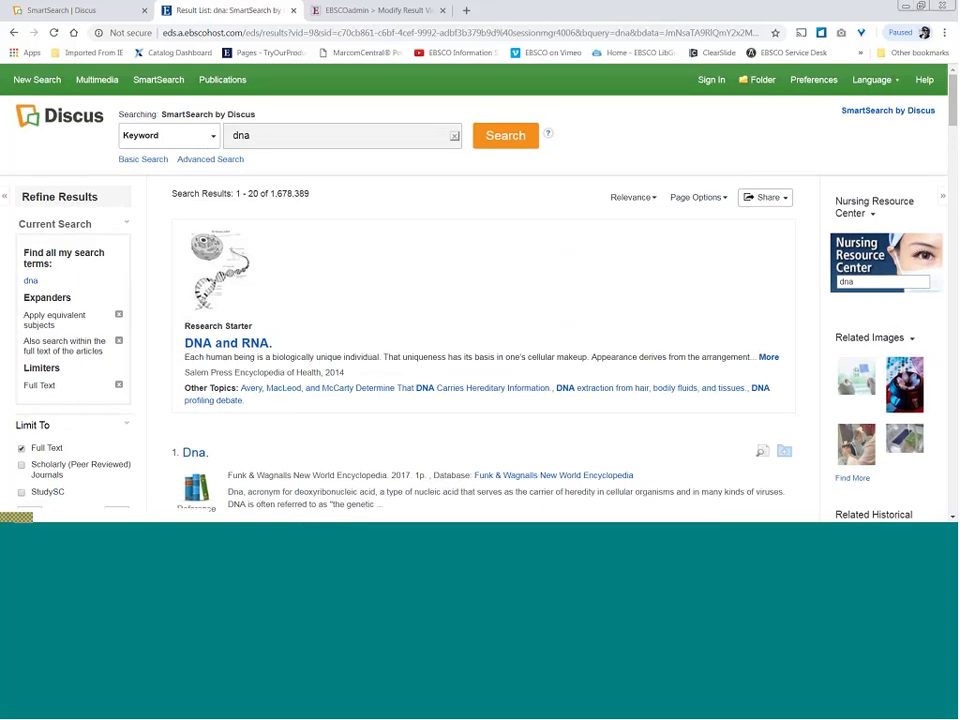
pyautogui.click(942, 197)
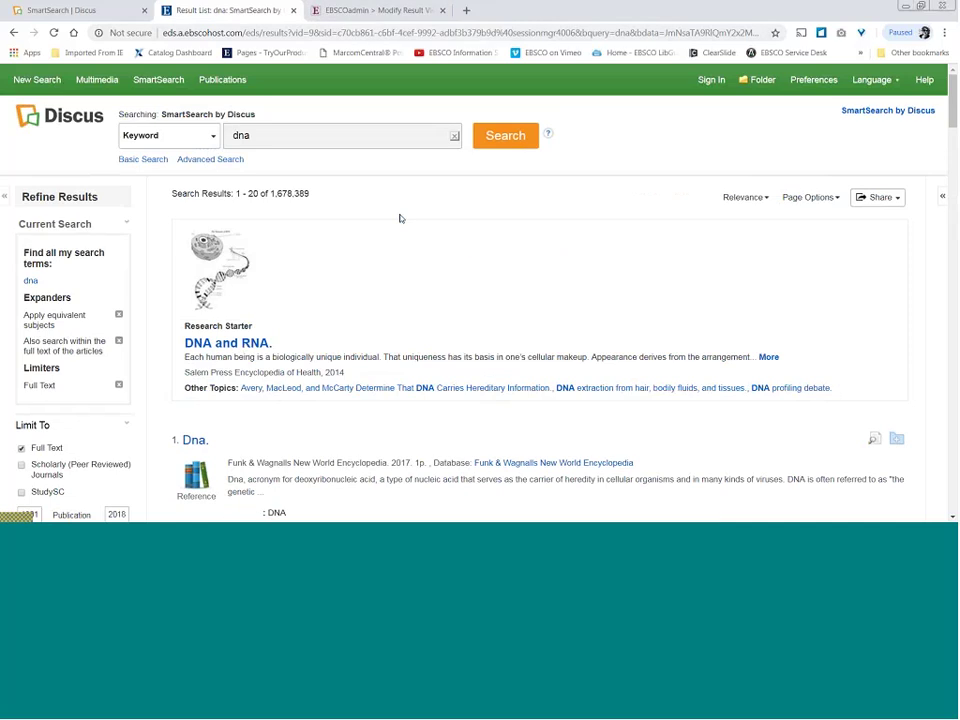
# Compare the result range on the "dna" list with the profile's Number of Results Per Page options, leaving the setting at 20
pyautogui.click(343, 12)
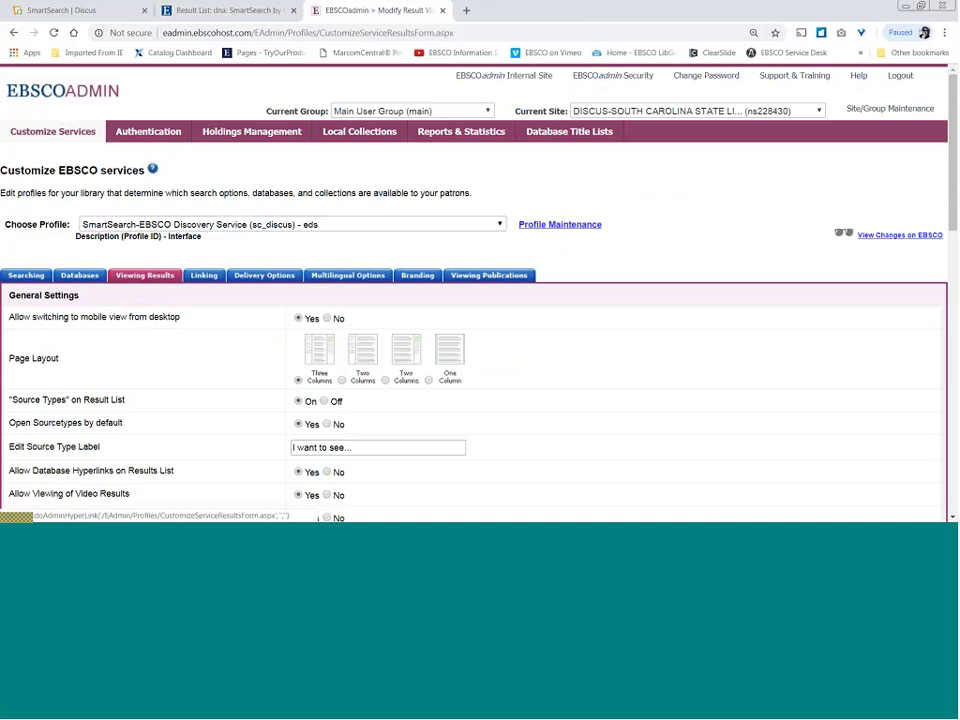
pyautogui.click(228, 10)
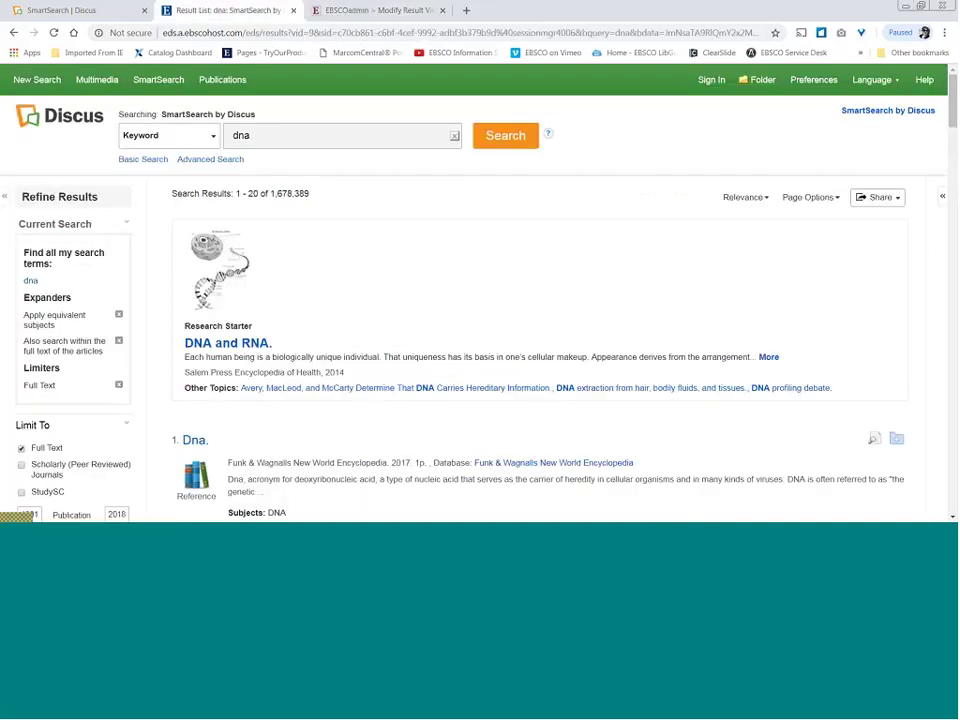
pyautogui.doubleClick(254, 193)
pyautogui.click(330, 12)
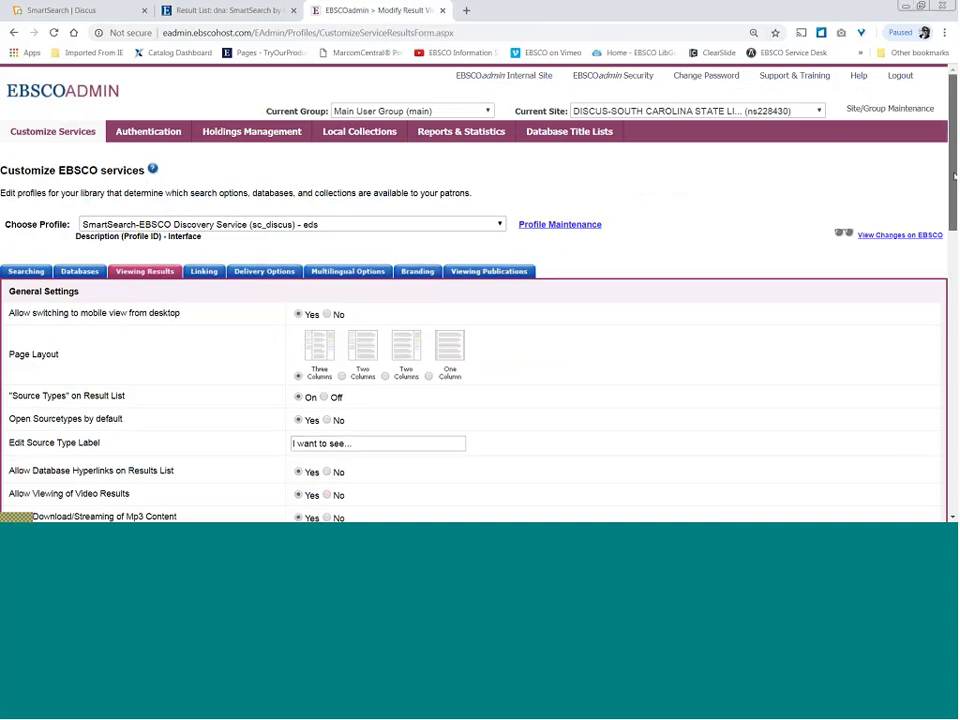
pyautogui.scroll(-2, 955, 250)
pyautogui.moveTo(955, 250); pyautogui.dragTo(949, 339)
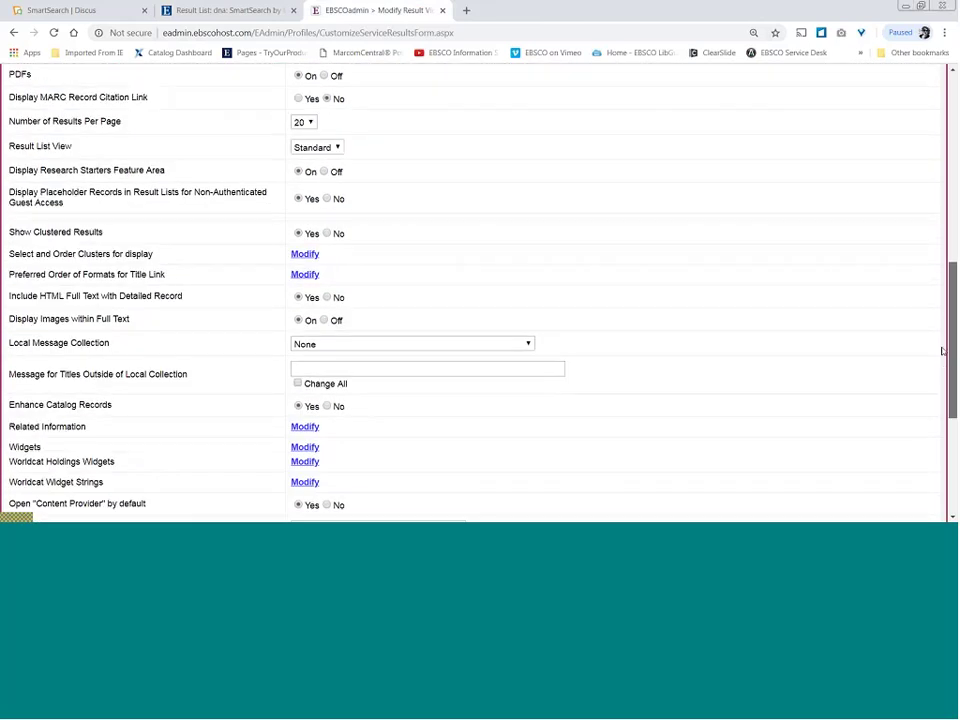
pyautogui.click(311, 128)
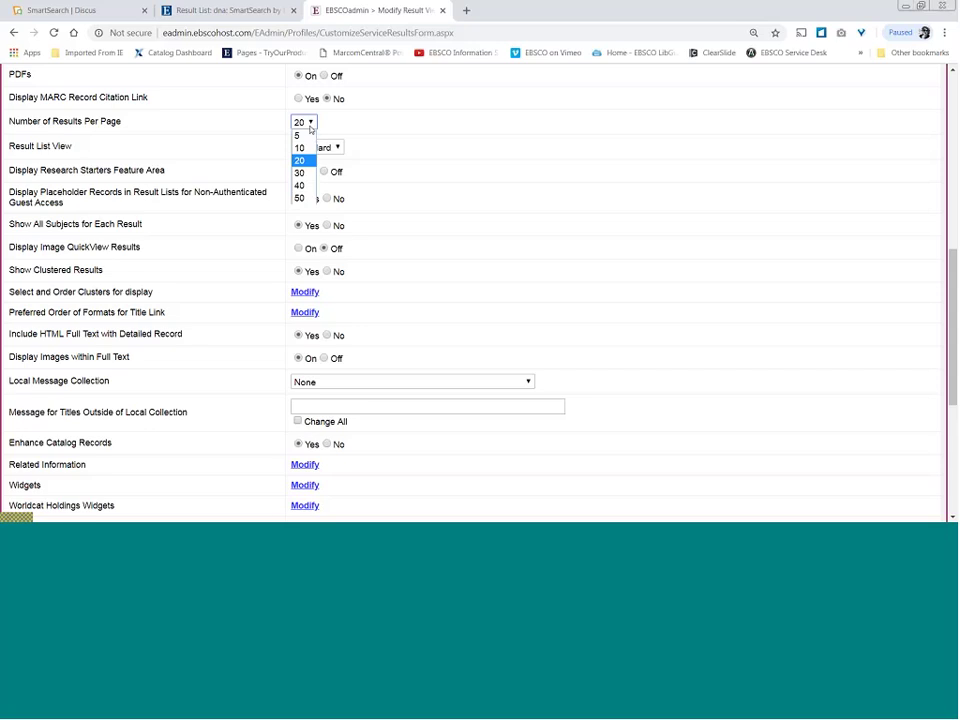
pyautogui.click(311, 128)
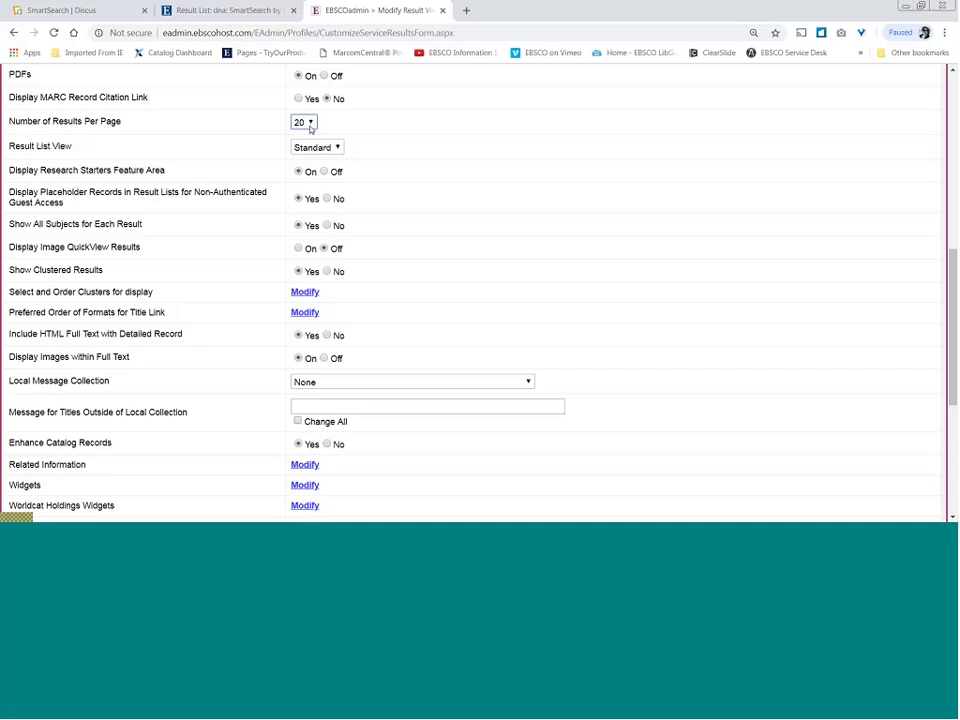
# Review the source type settings and examine the corresponding "I want to see..." and "I want to use..." facets in the "dna" results
pyautogui.moveTo(953, 268); pyautogui.dragTo(953, 188)
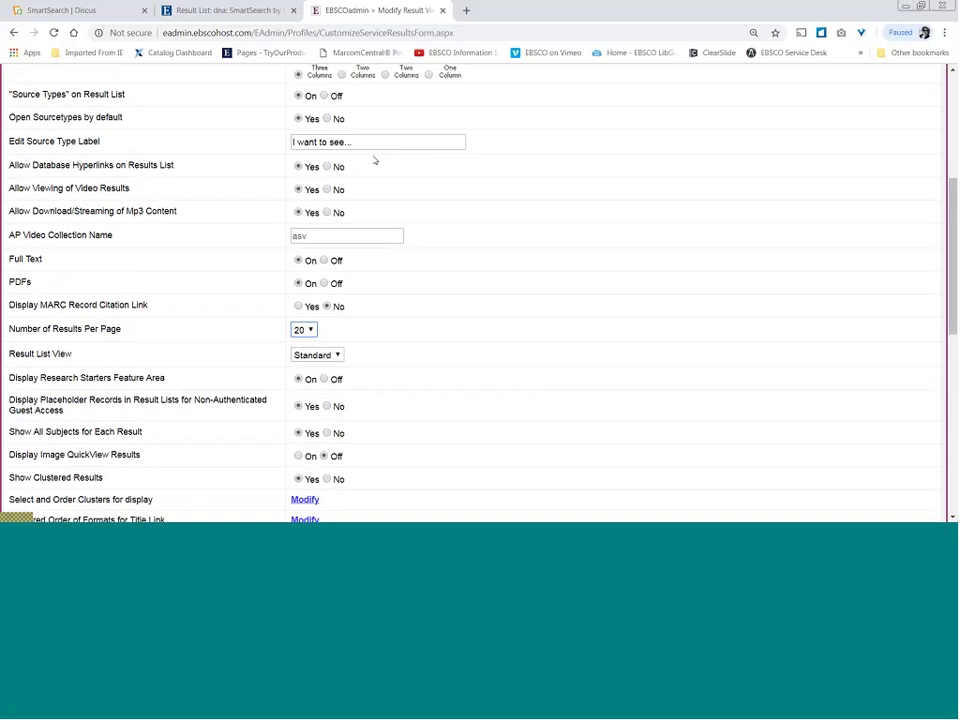
pyautogui.click(228, 10)
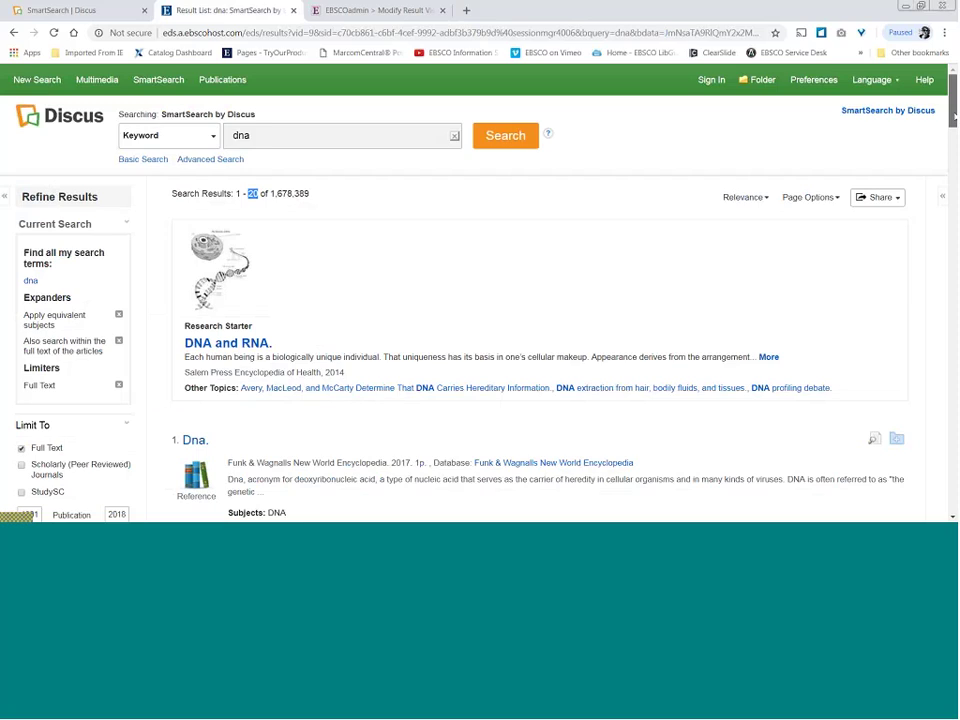
pyautogui.moveTo(954, 120); pyautogui.dragTo(954, 143)
pyautogui.scroll(-3, 283, 267)
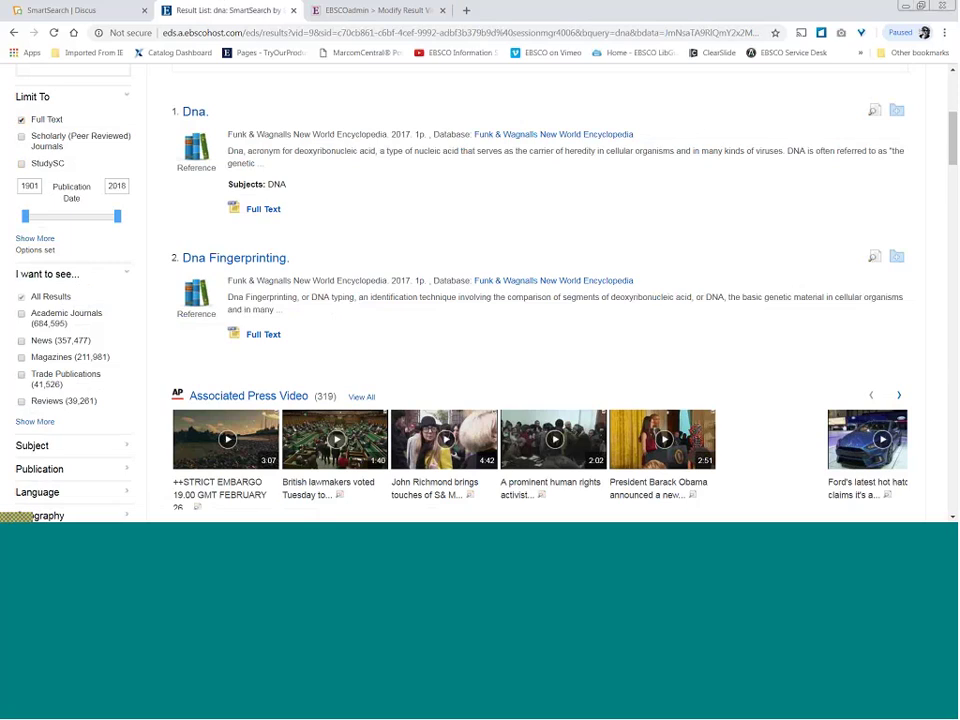
pyautogui.moveTo(953, 145); pyautogui.dragTo(953, 176)
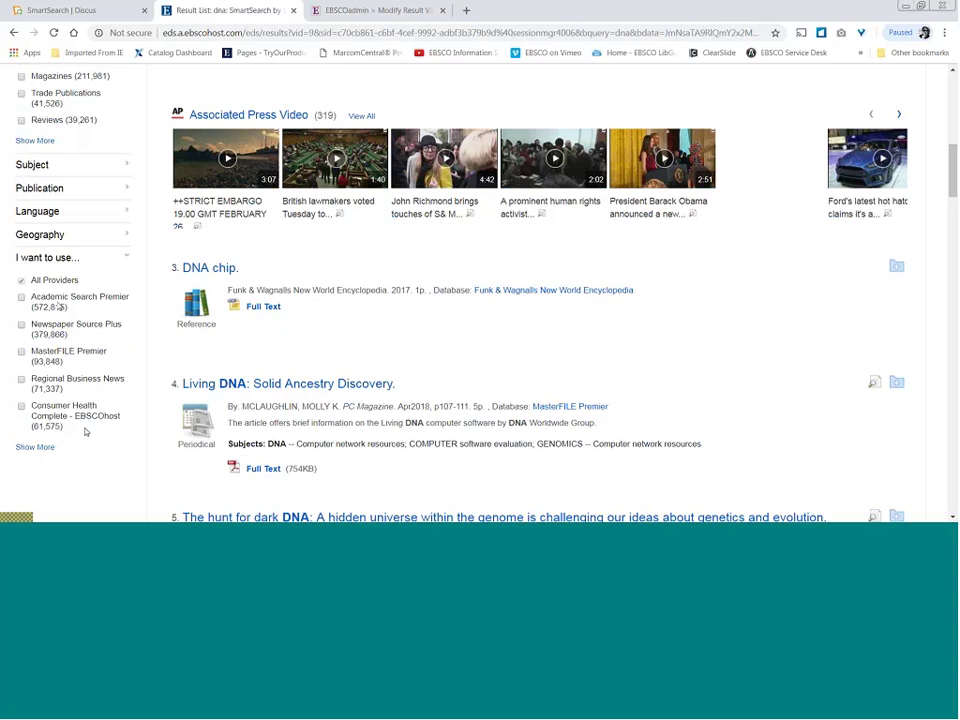
# Return to EBSCOadmin and examine the Edit Source Type Label and Edit Content Provider Label settings
pyautogui.click(350, 11)
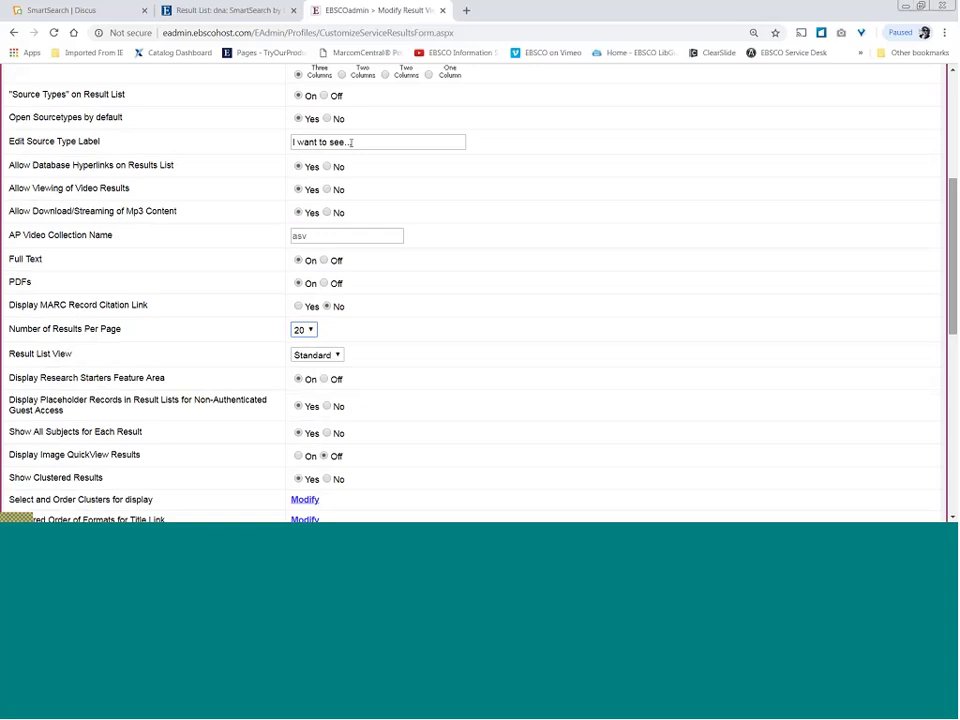
pyautogui.moveTo(954, 280); pyautogui.dragTo(954, 408)
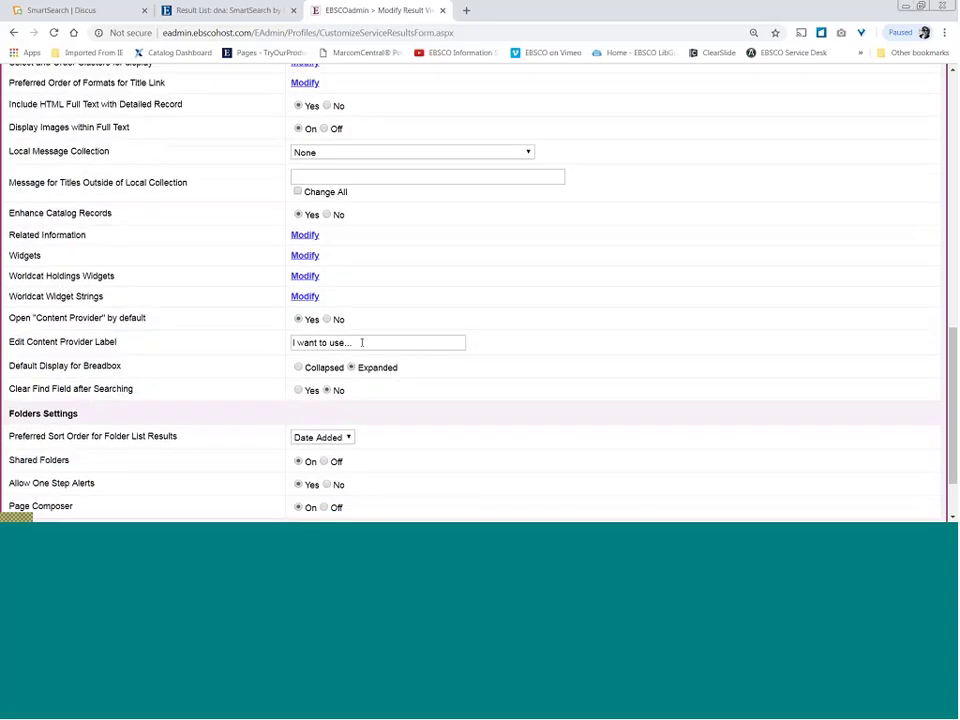
pyautogui.moveTo(100, 342); pyautogui.dragTo(27, 341)
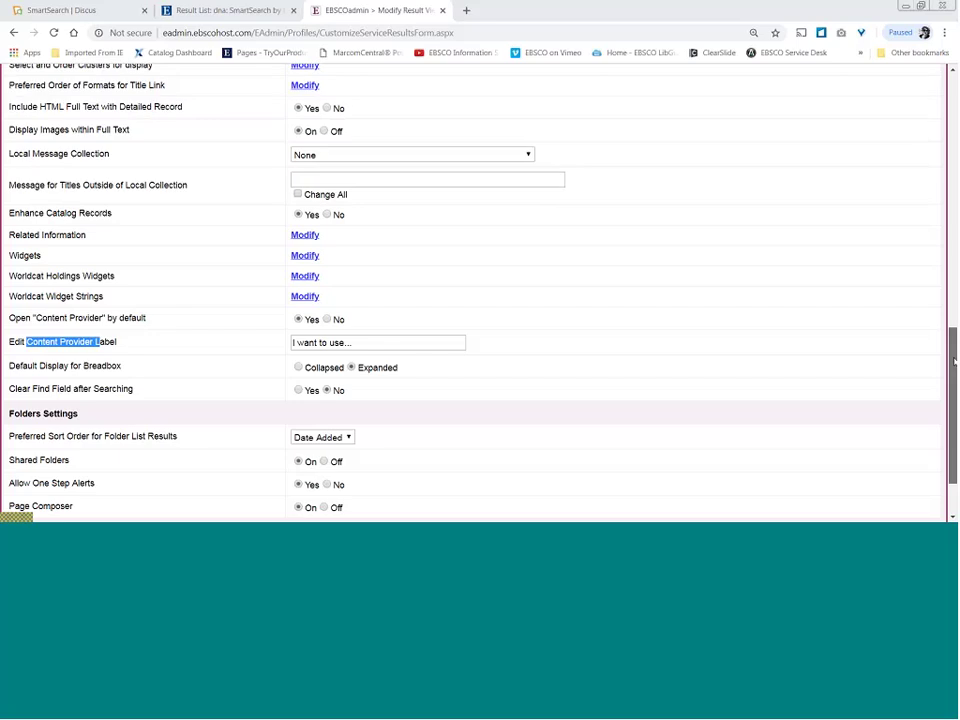
pyautogui.scroll(15, 796, 115)
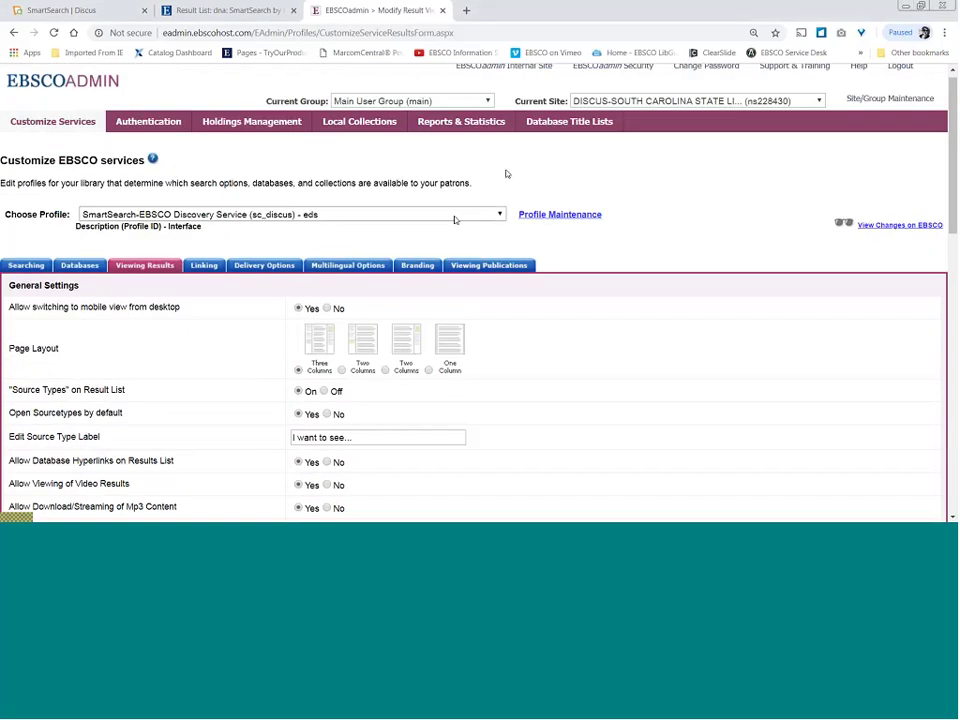
# Choose the Small Business Reference Center (sbrc) profile and preview its patron search page, looking over the browse and start-up sections
pyautogui.click(454, 216)
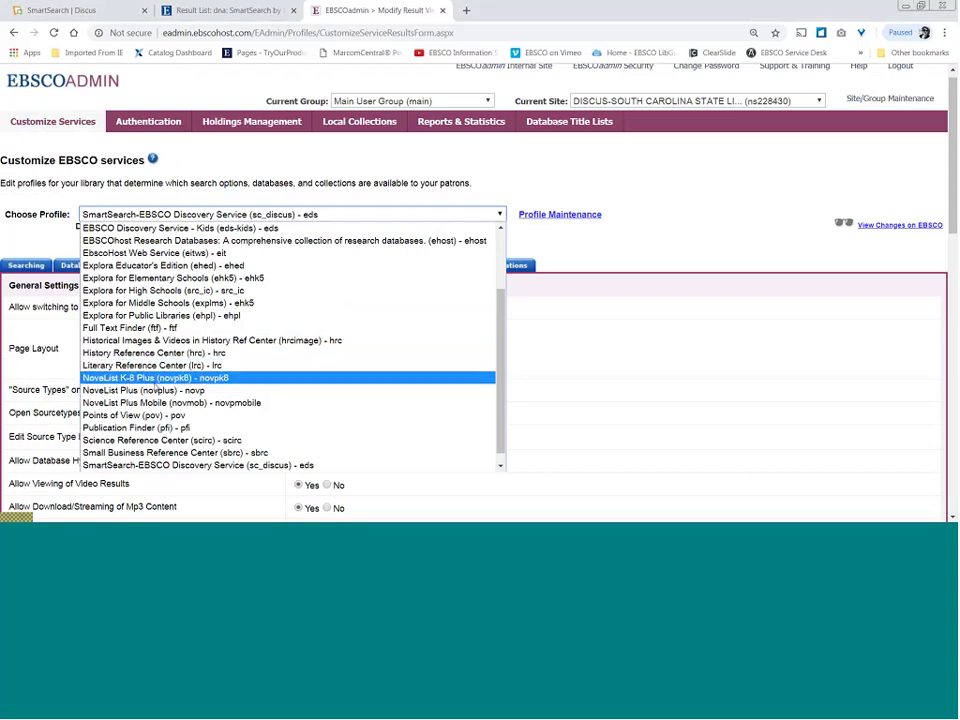
pyautogui.click(170, 453)
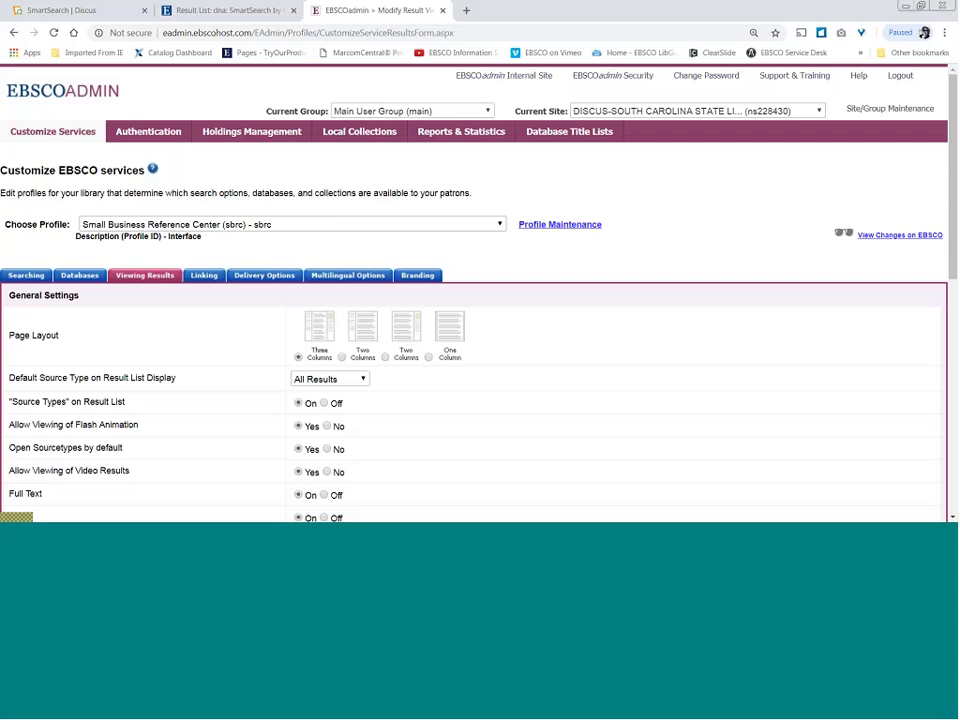
pyautogui.click(886, 237)
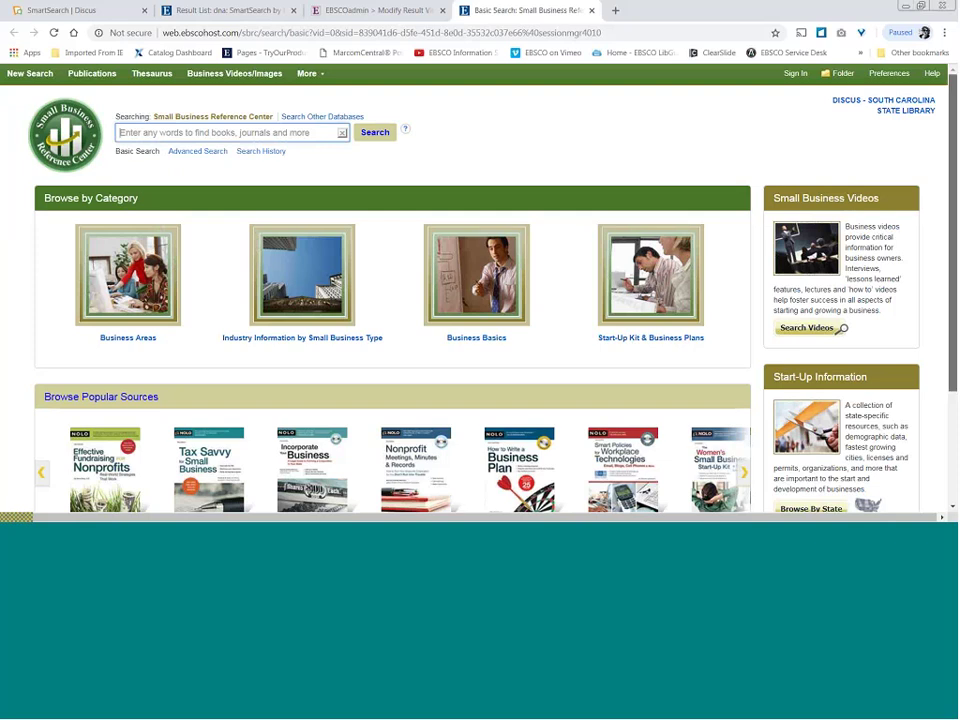
pyautogui.scroll(-2, 818, 418)
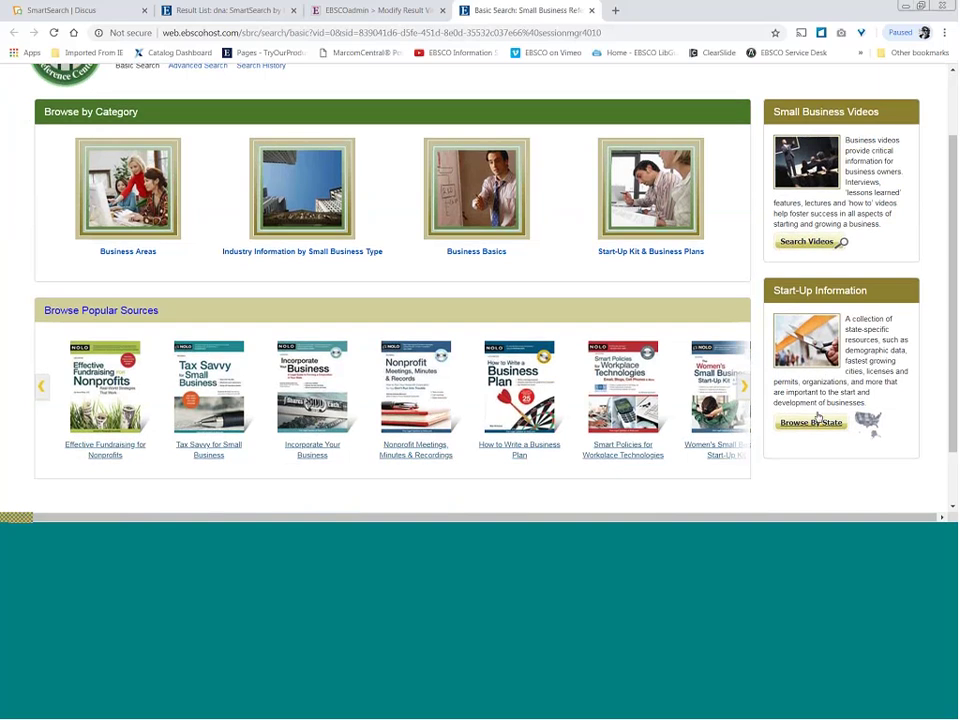
pyautogui.scroll(2, 955, 347)
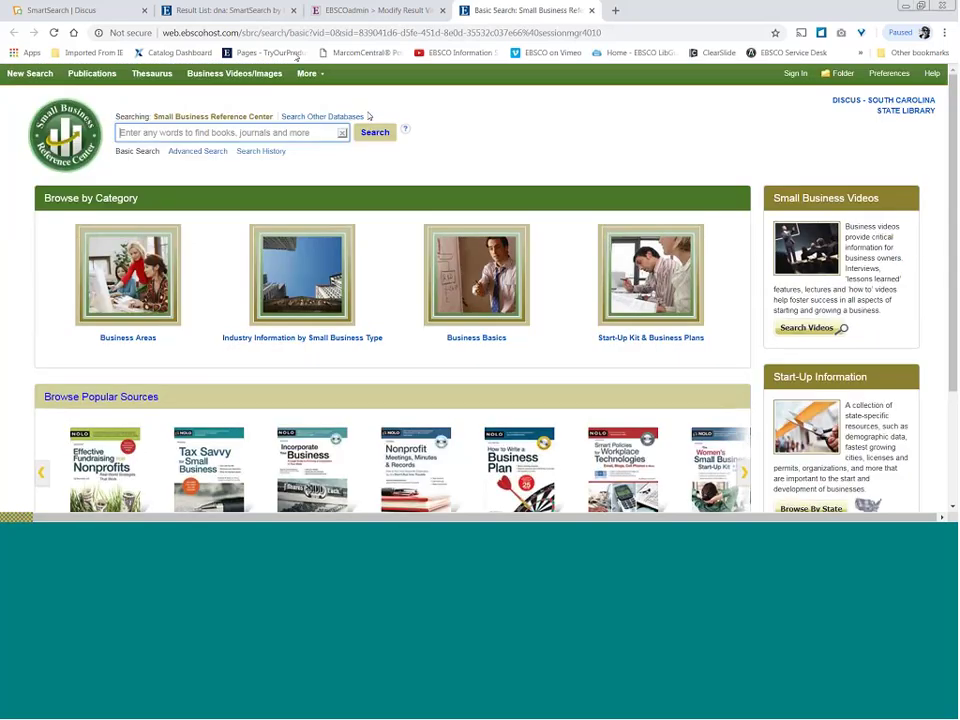
# Choose the EBSCOhost Research Databases (ehost) profile in EBSCOadmin and open its patron-facing Choose Databases page
pyautogui.click(345, 10)
pyautogui.click(283, 225)
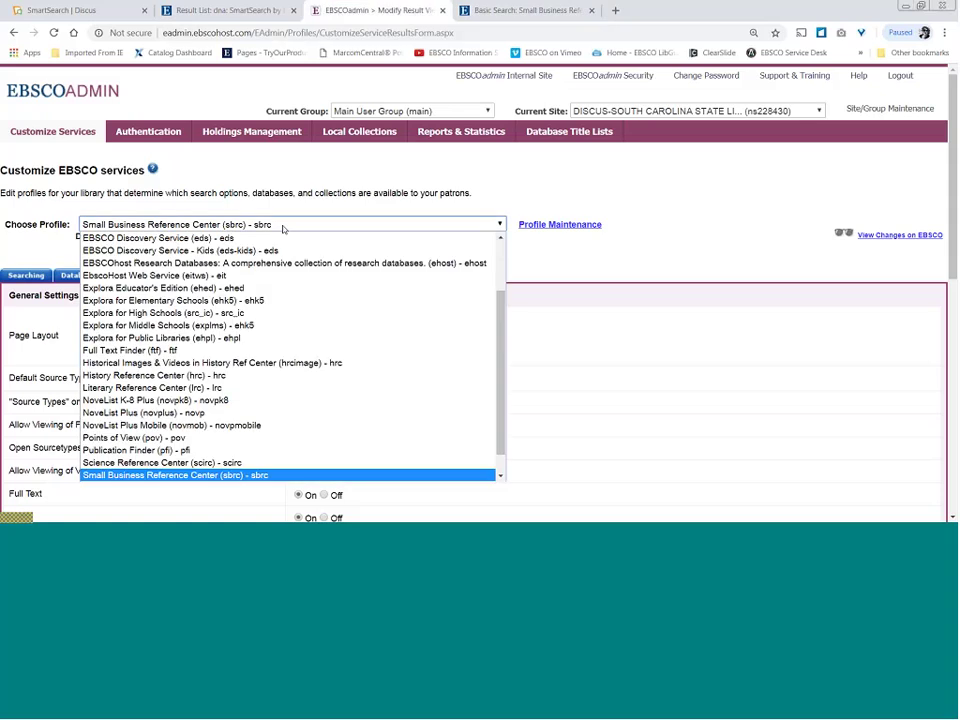
pyautogui.click(285, 263)
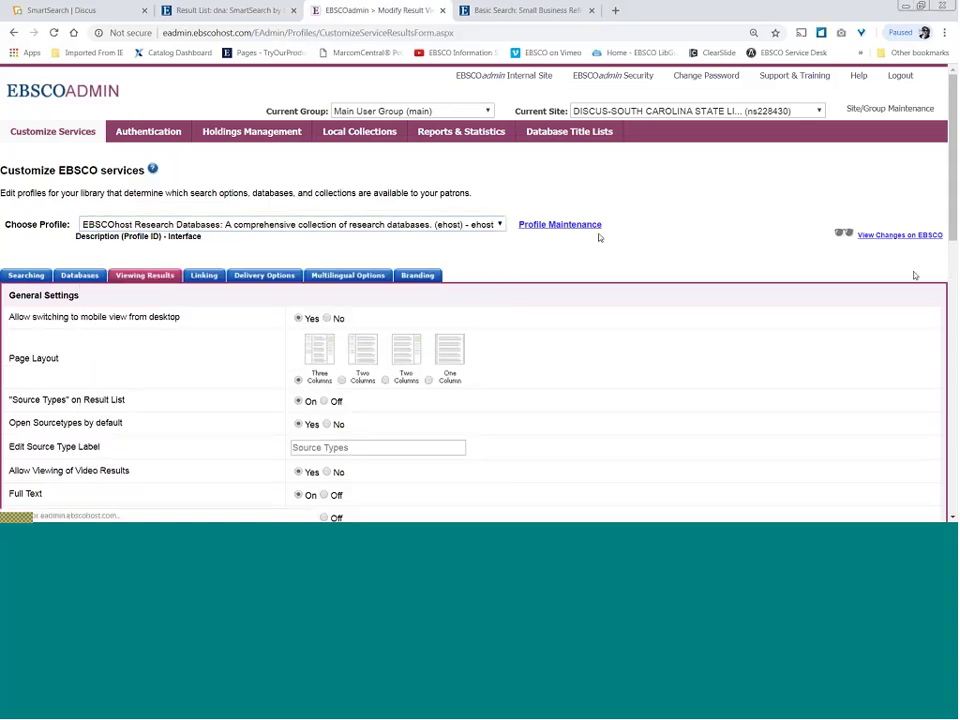
pyautogui.click(896, 237)
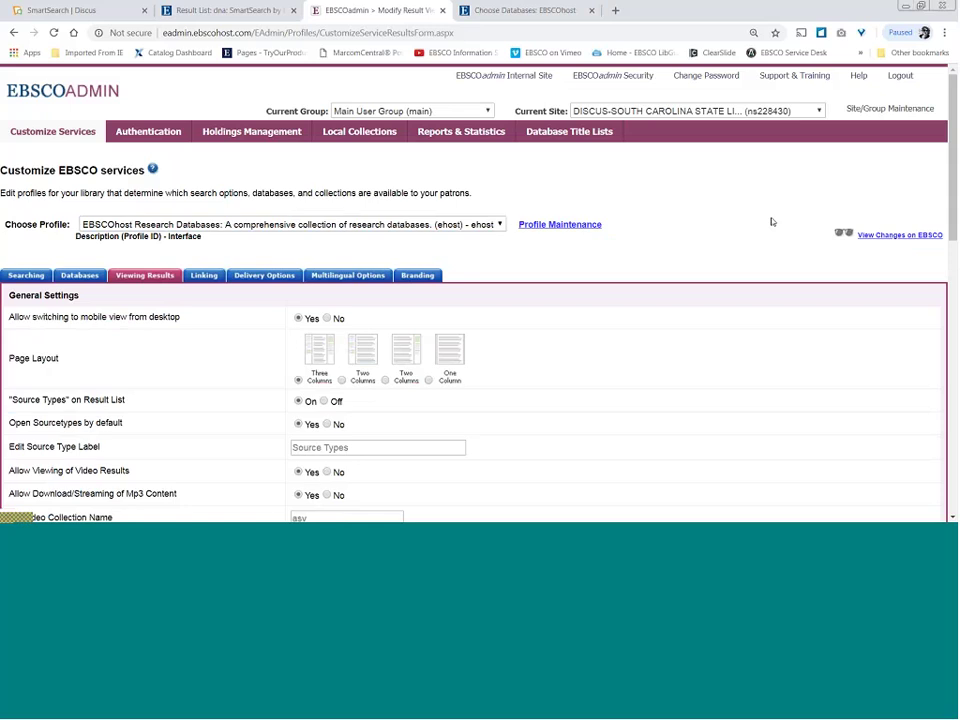
pyautogui.click(584, 5)
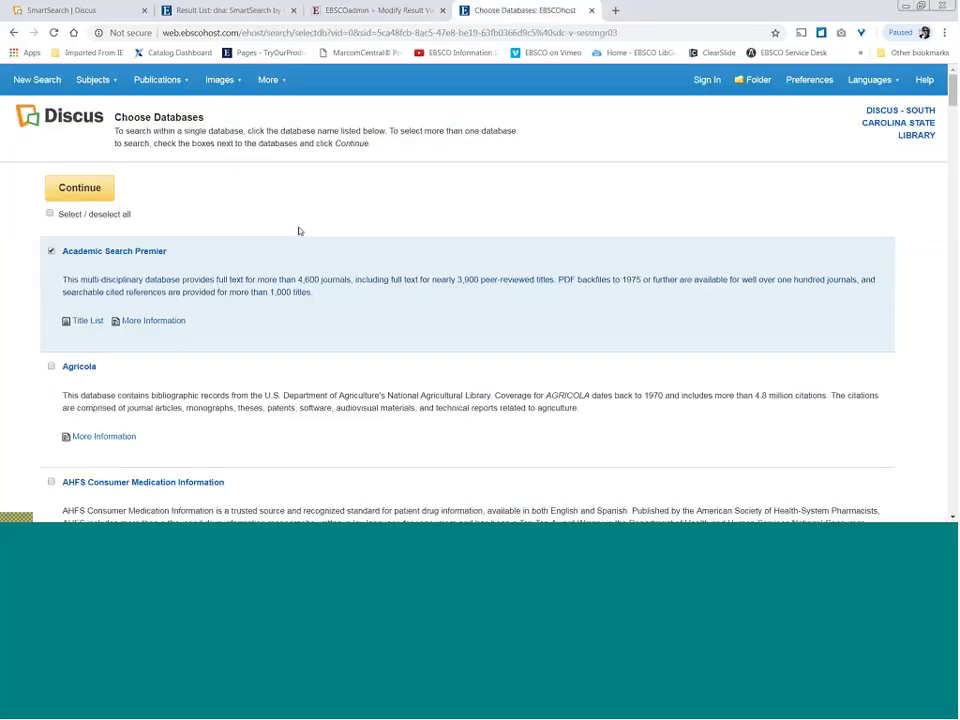
# Deselect Academic Search Premier and look through the database list down to Small Business Reference Center and Teacher Reference Center
pyautogui.click(52, 252)
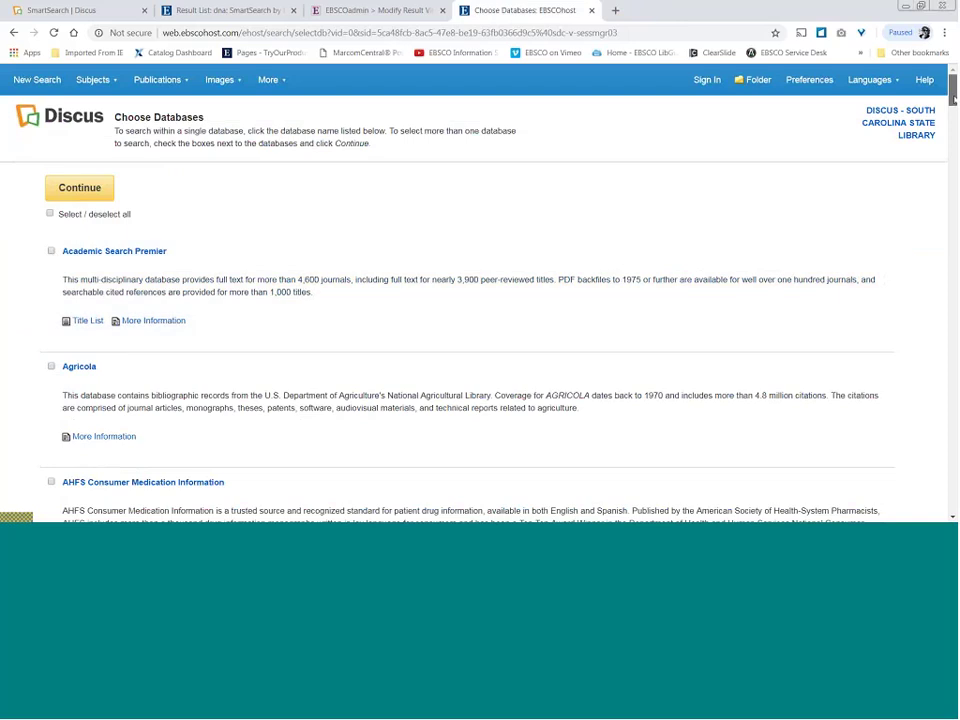
pyautogui.moveTo(953, 100)
pyautogui.mouseDown()
pyautogui.moveTo(953, 140)
pyautogui.moveTo(953, 126)
pyautogui.mouseUp()
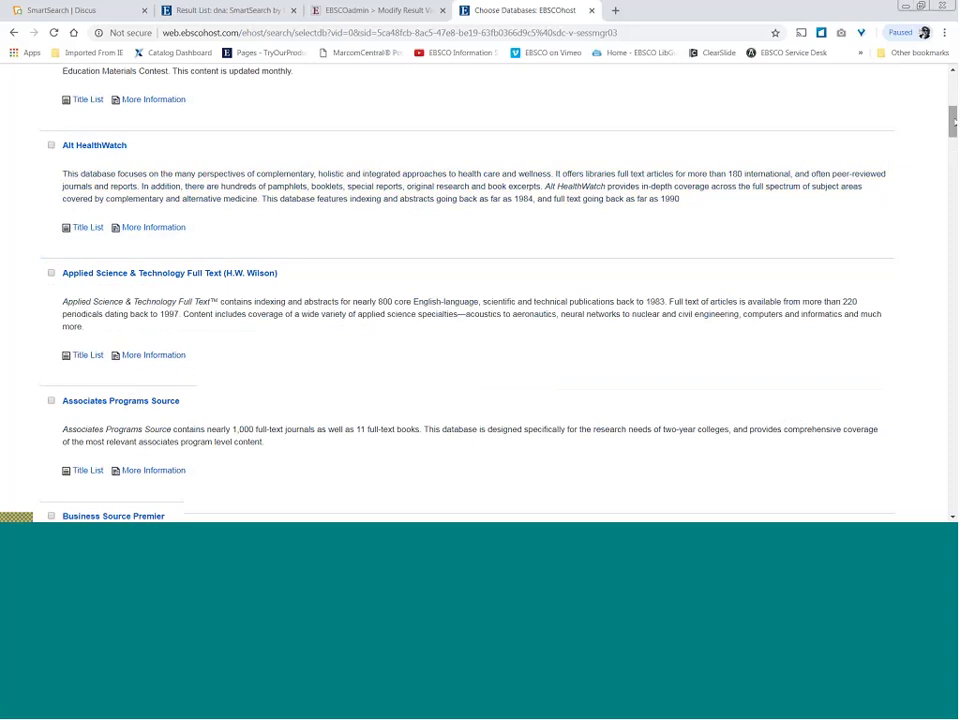
pyautogui.moveTo(953, 120); pyautogui.dragTo(953, 222)
pyautogui.scroll(2, 296, 163)
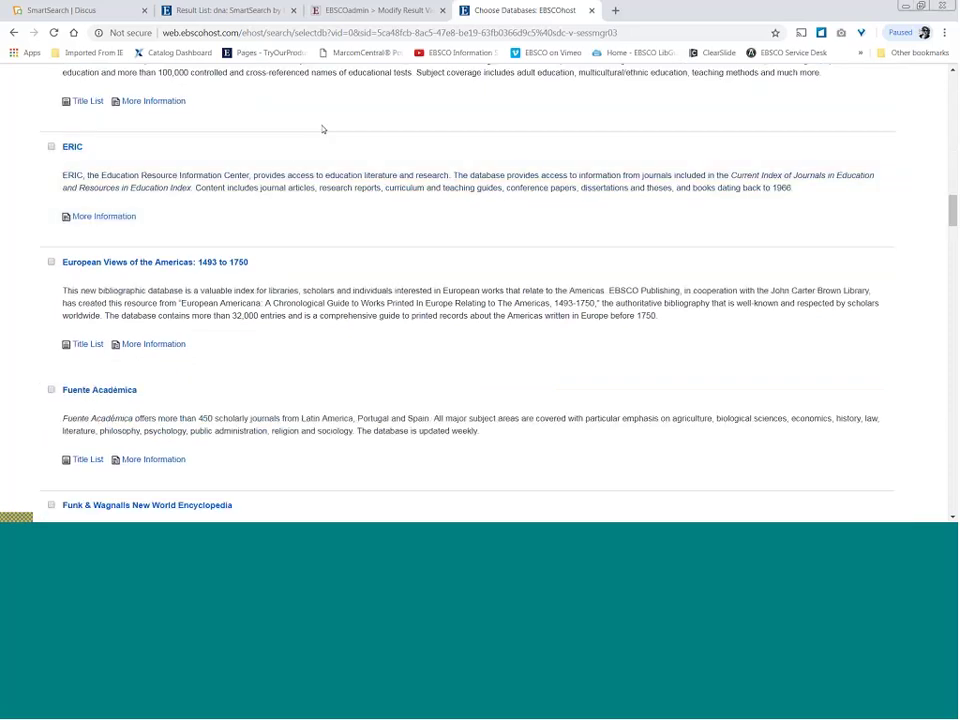
pyautogui.moveTo(953, 210)
pyautogui.mouseDown()
pyautogui.moveTo(943, 345)
pyautogui.moveTo(953, 420)
pyautogui.mouseUp()
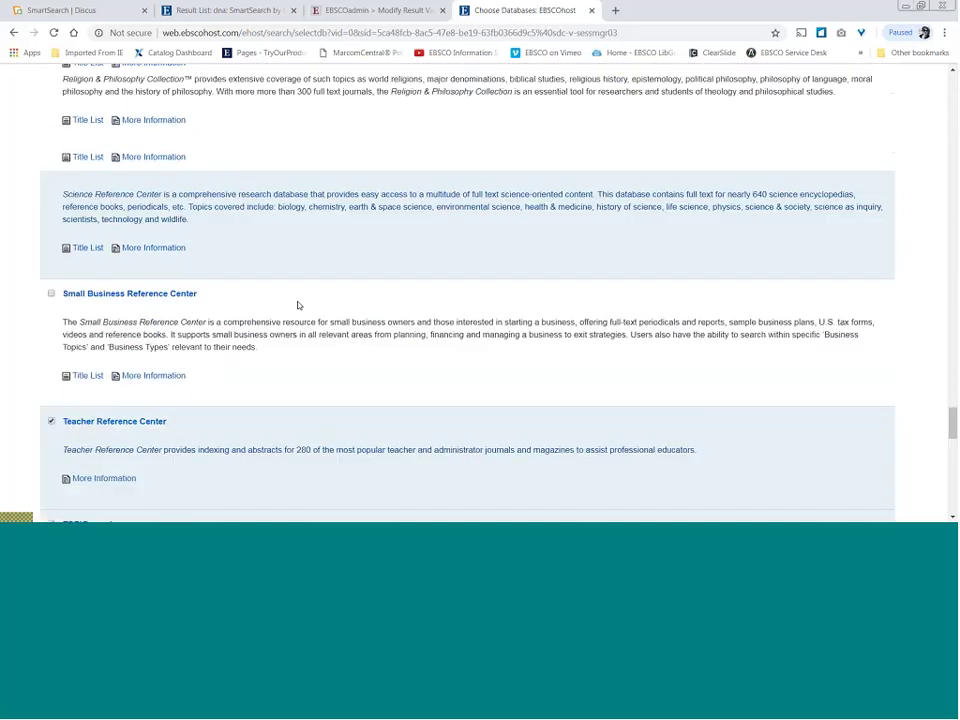
# Open Small Business Reference Center by itself for searching, and return to the SmartSearch results for dna
pyautogui.click(169, 296)
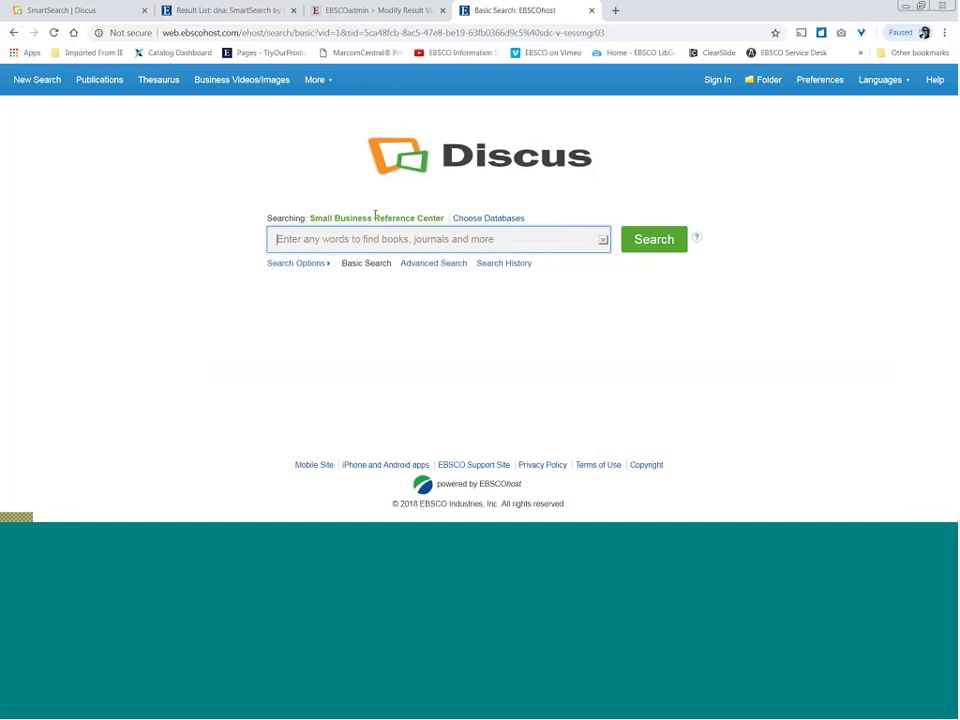
pyautogui.click(333, 10)
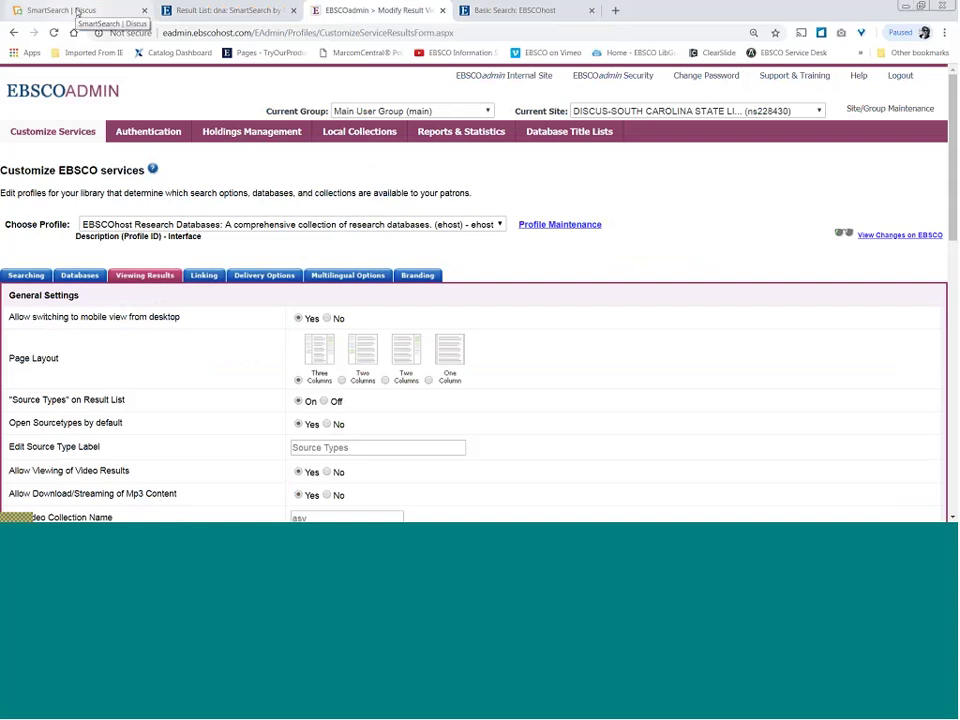
pyautogui.click(228, 10)
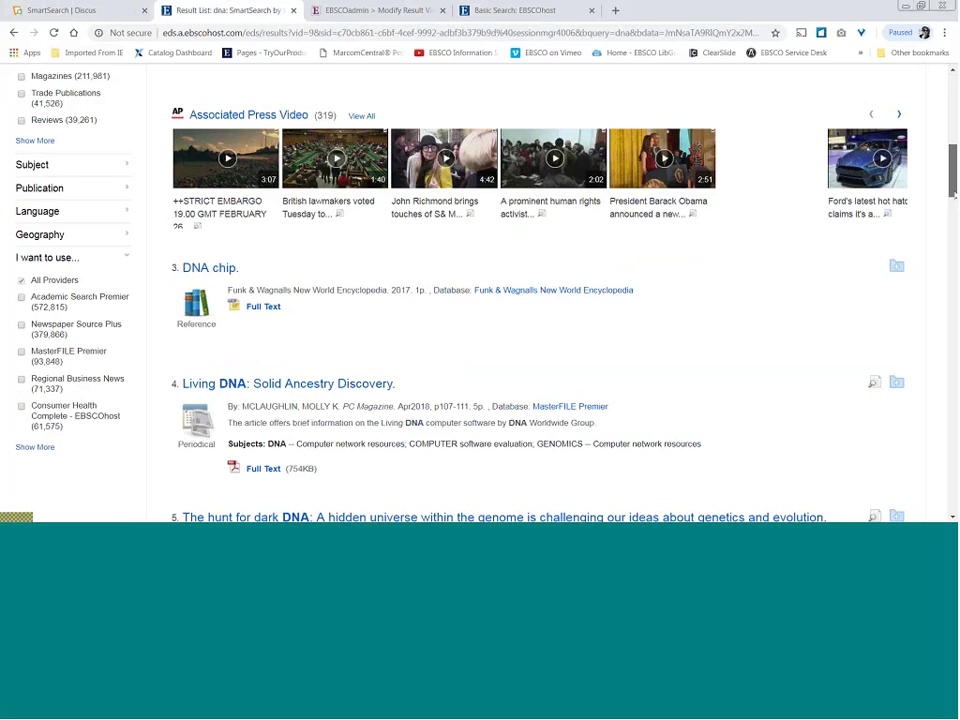
pyautogui.scroll(6, 955, 200)
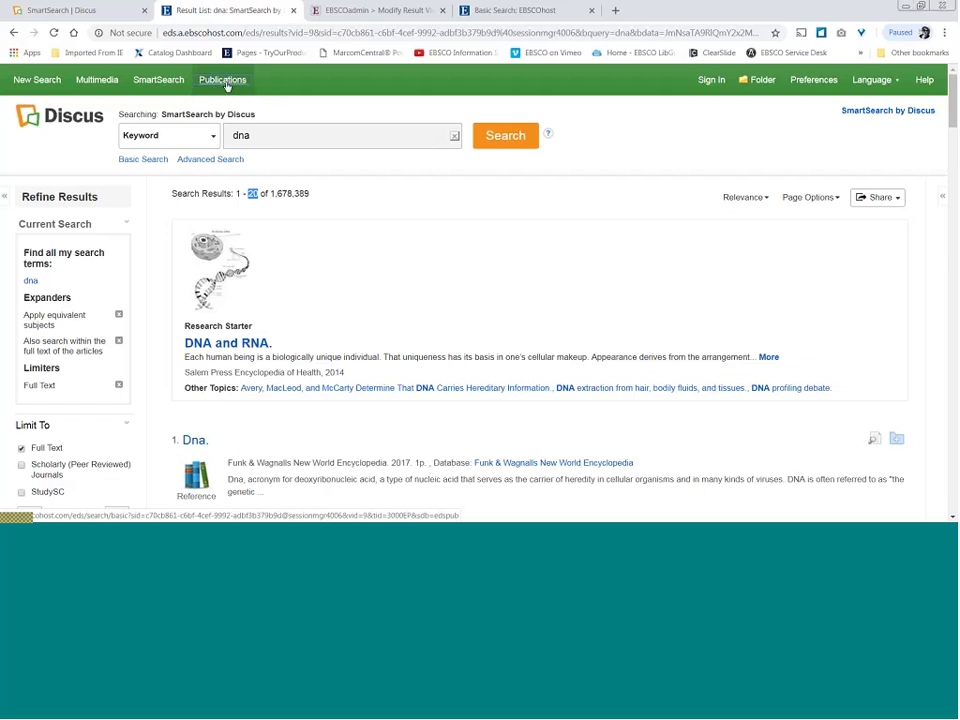
# Open the Discus Publications search and look up publications matching "ethics"
pyautogui.click(227, 86)
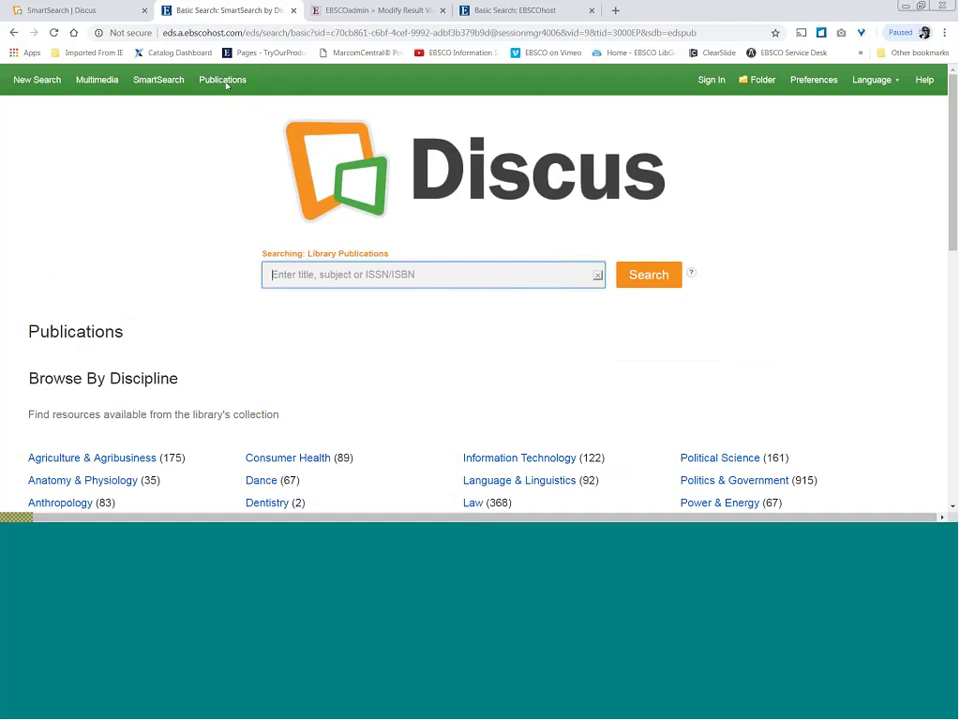
pyautogui.click(224, 81)
pyautogui.write('math')
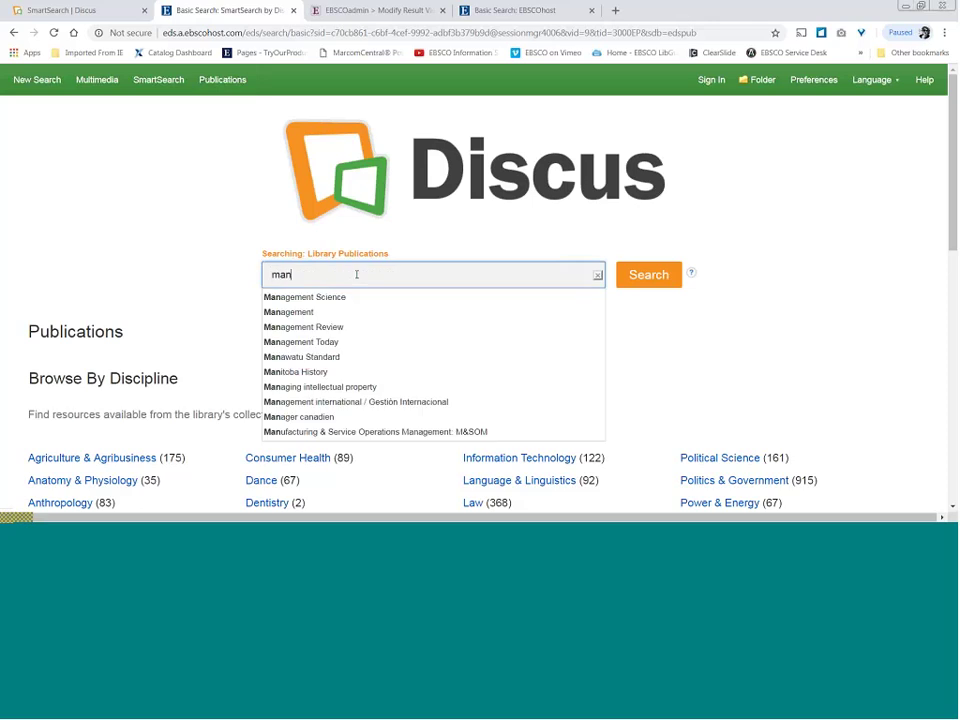
pyautogui.press('BackSpace')
pyautogui.press('BackSpace')
pyautogui.press('BackSpace')
pyautogui.press('BackSpace')
pyautogui.write('ethics')
pyautogui.press('Return')
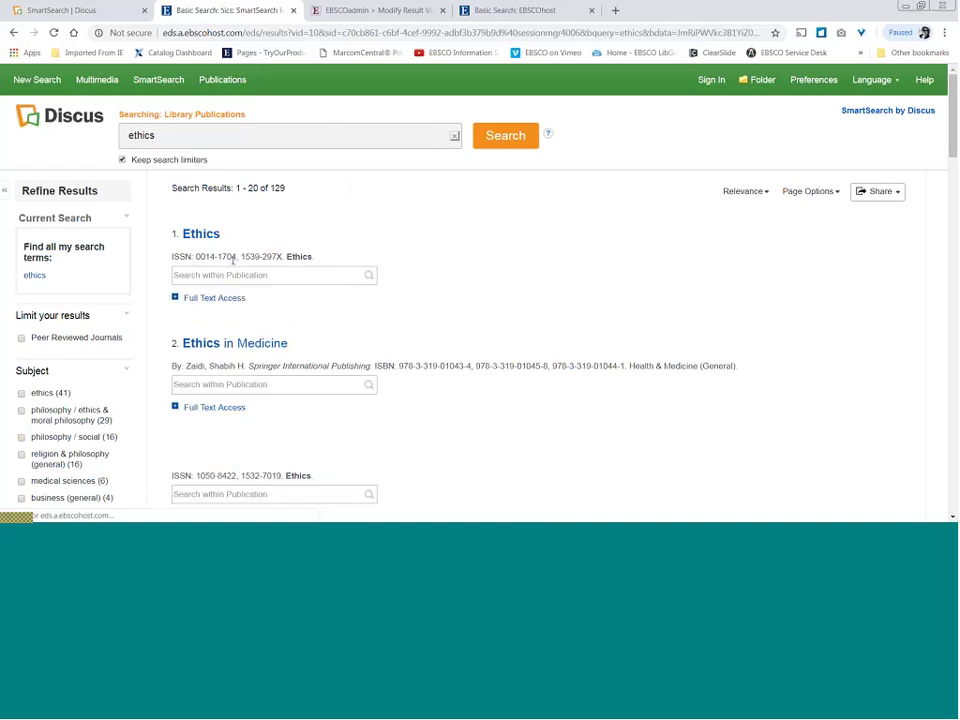
# Return to EBSCOadmin and open Standard Usage Analytics among the EBSCOhost / EDS reports and statistics
pyautogui.click(350, 12)
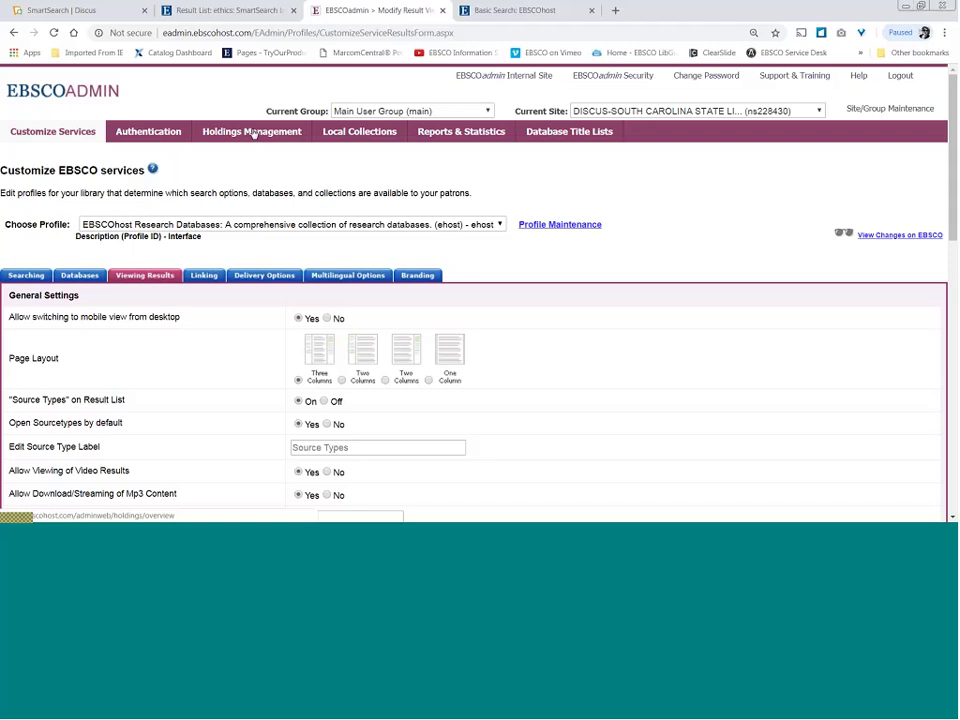
pyautogui.click(465, 137)
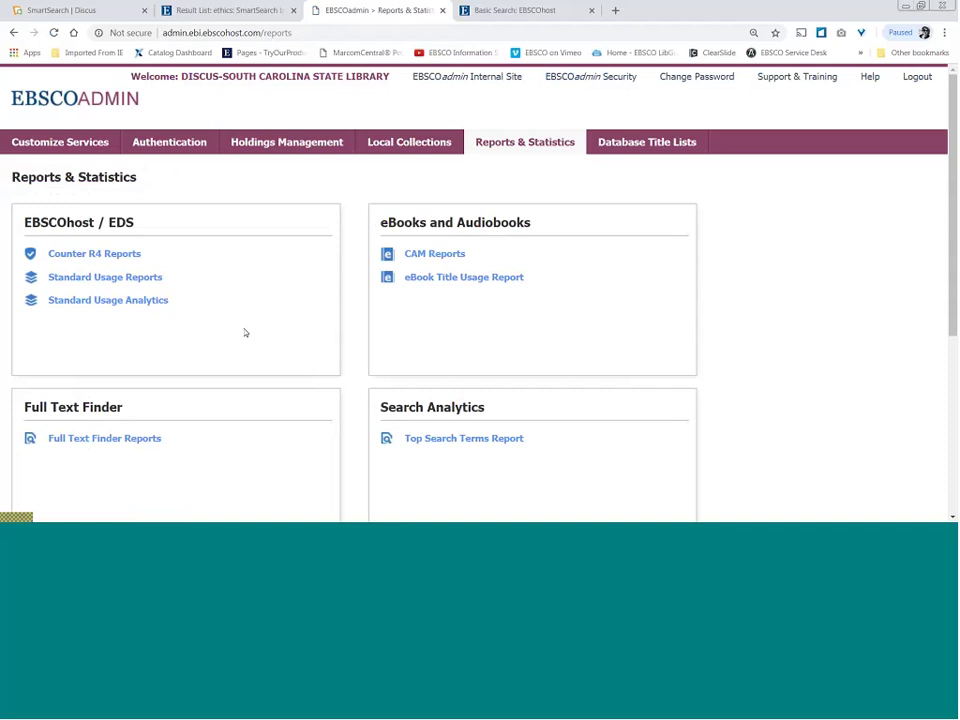
pyautogui.click(93, 301)
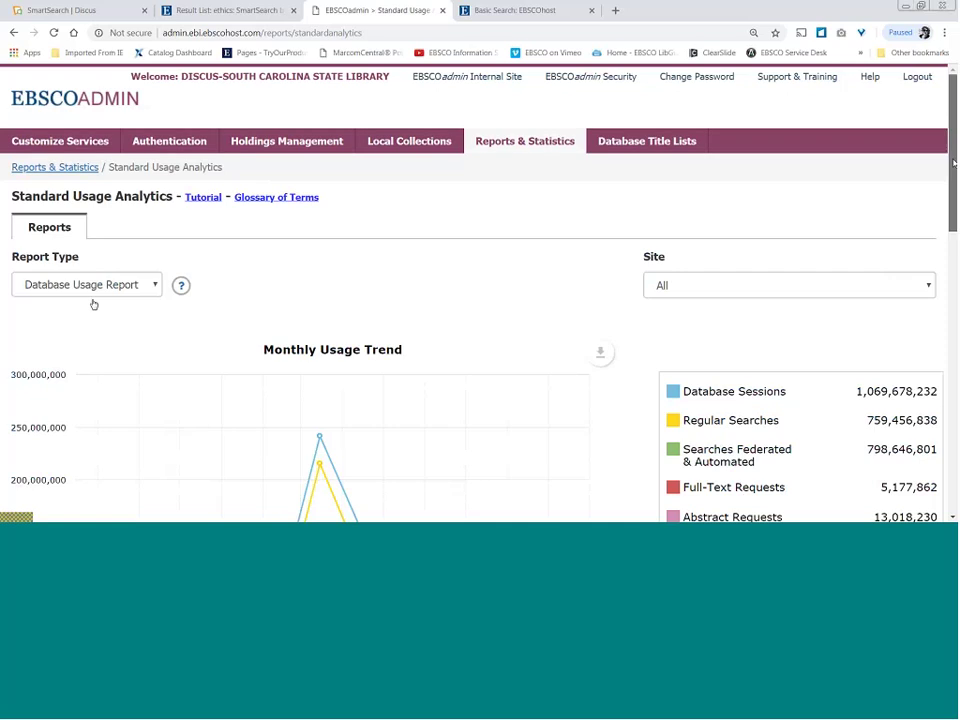
# Hide Database Sessions, Regular Searches and Searches Federated & Automated in the Monthly Usage Trend chart, and examine the remaining request lines
pyautogui.moveTo(953, 162); pyautogui.dragTo(953, 202)
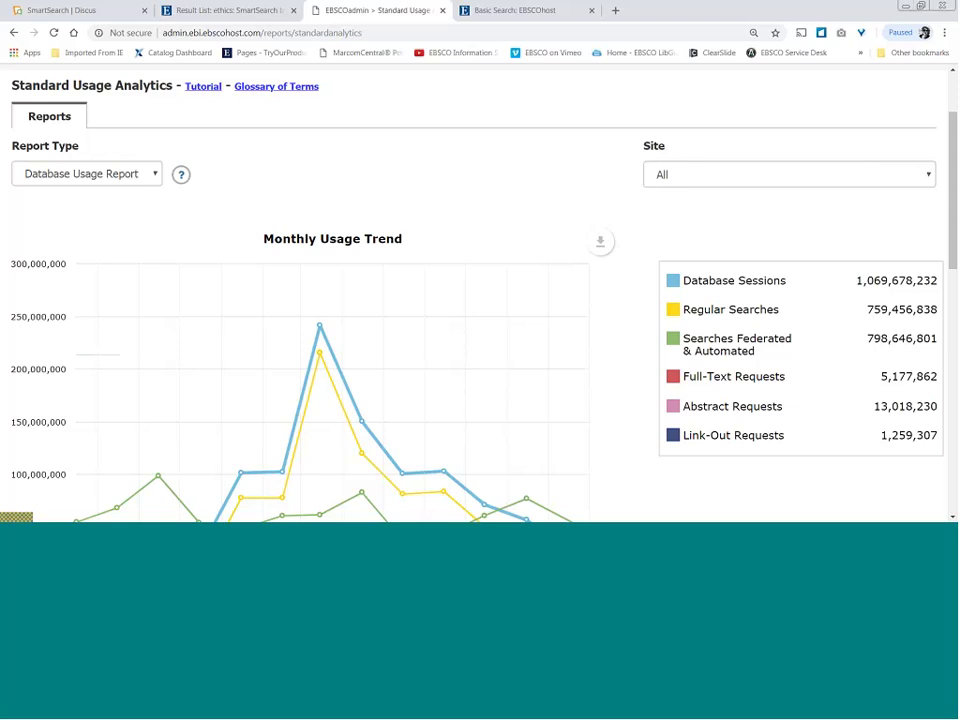
pyautogui.click(673, 280)
pyautogui.click(674, 310)
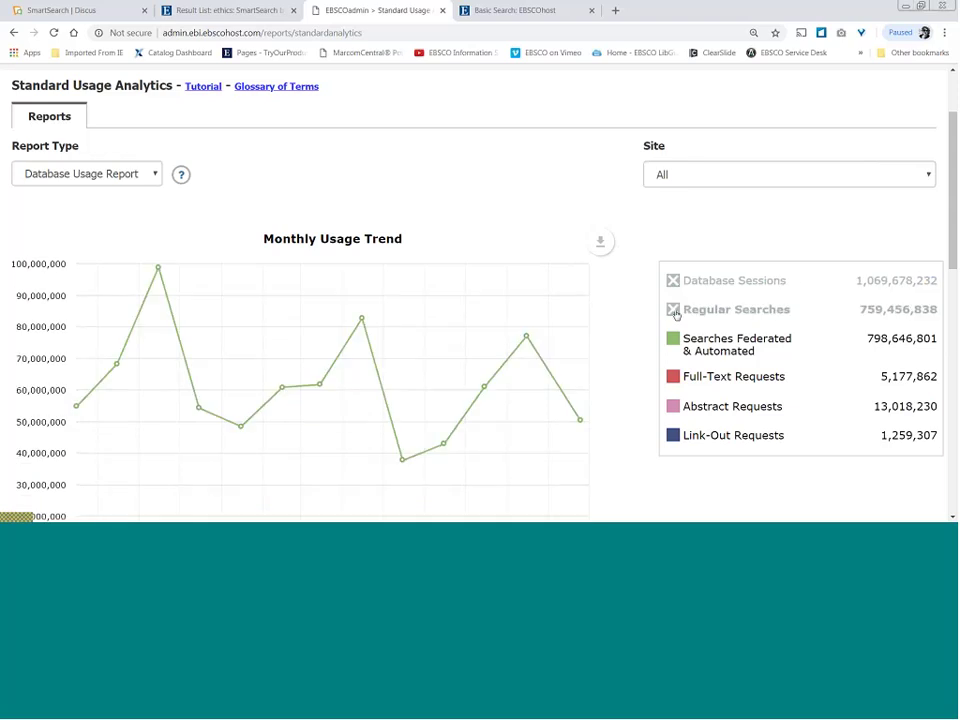
pyautogui.click(674, 339)
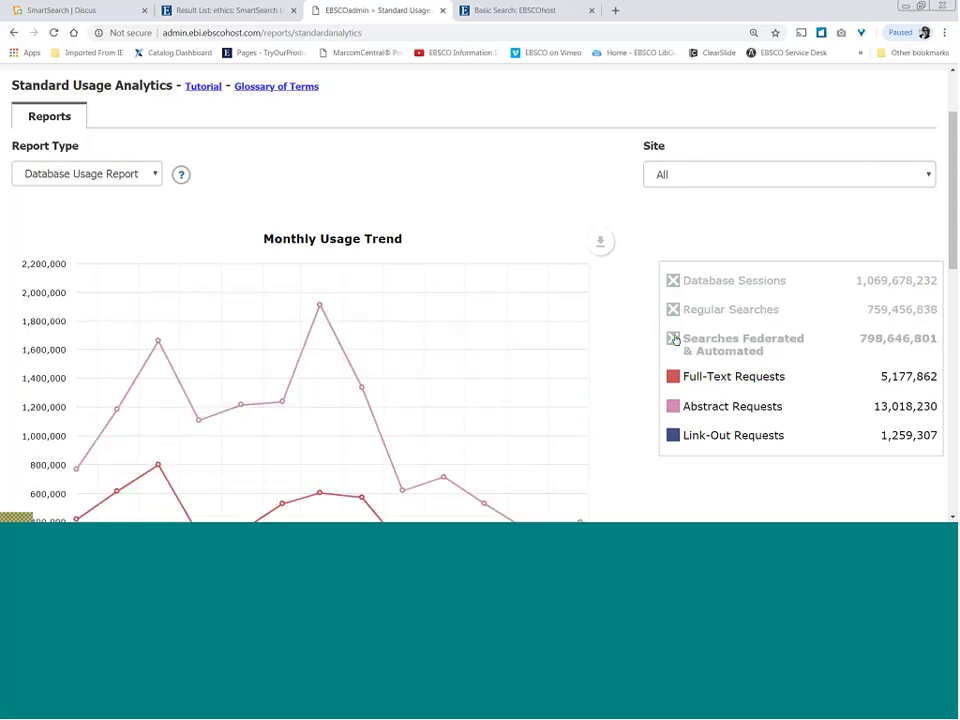
pyautogui.scroll(-2, 480, 300)
pyautogui.scroll(-1, 480, 300)
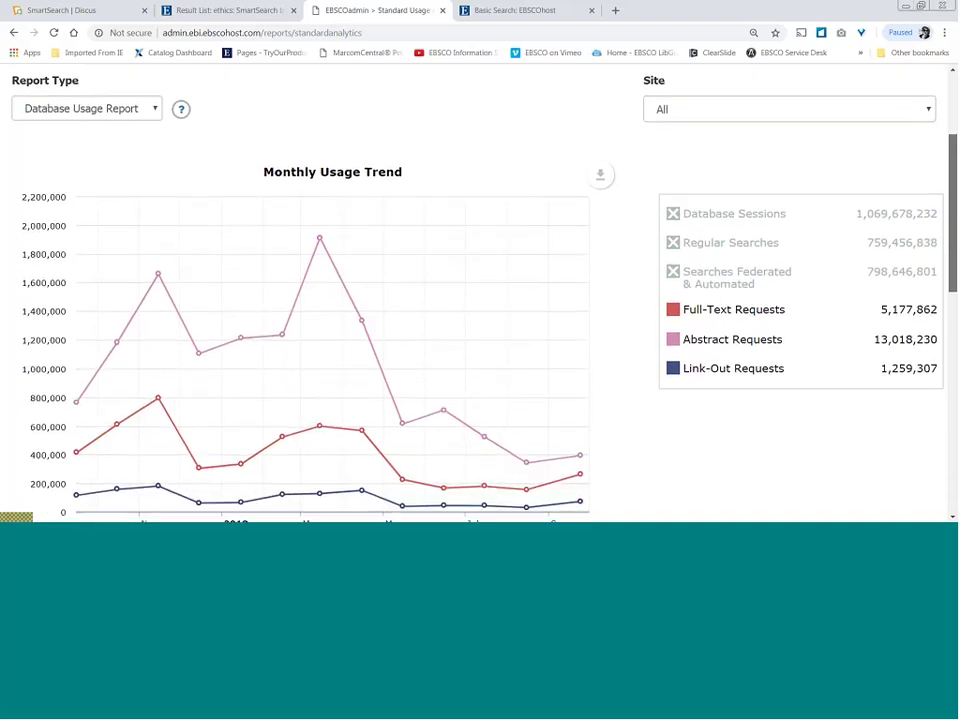
pyautogui.scroll(-1, 480, 300)
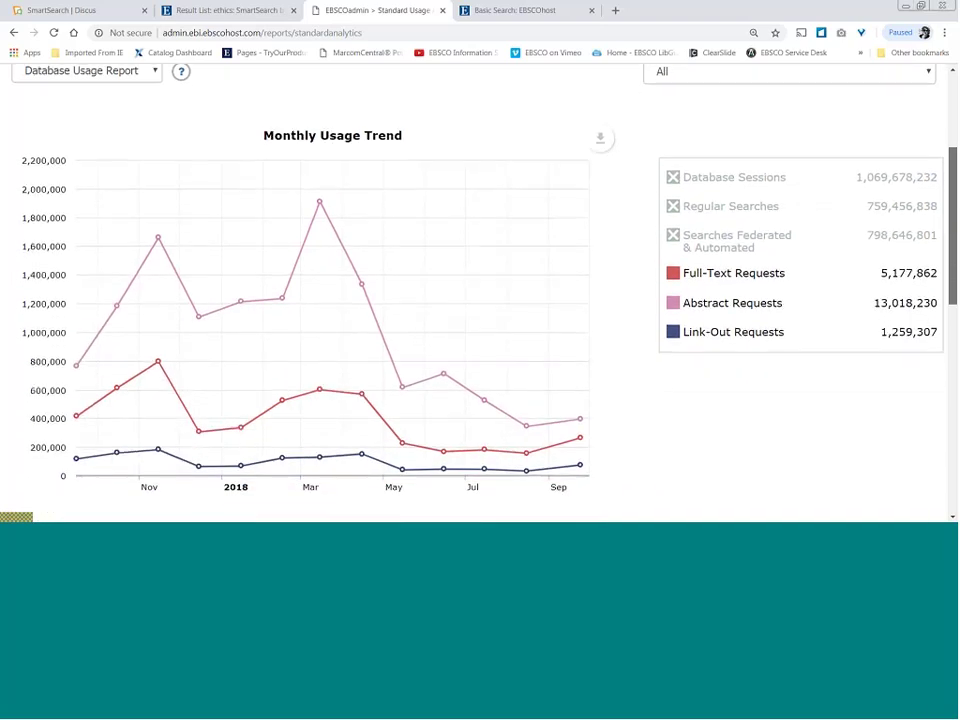
pyautogui.scroll(-1, 815, 283)
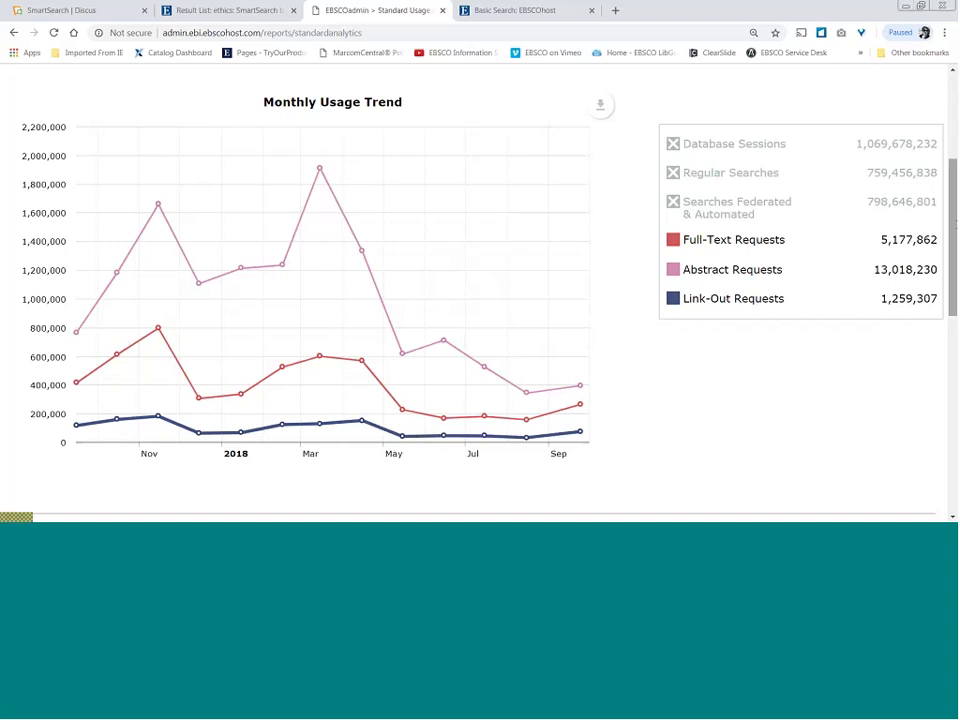
# Change the Standard Usage Analytics report type to Login Usage Report
pyautogui.moveTo(953, 222); pyautogui.dragTo(738, 175)
pyautogui.click(152, 217)
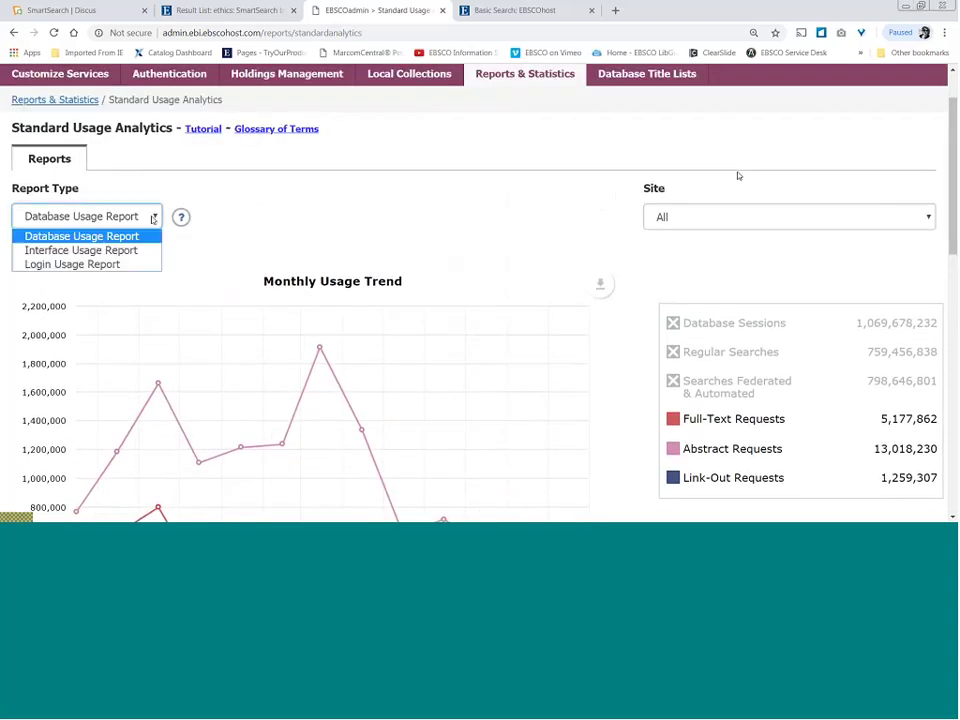
pyautogui.click(111, 265)
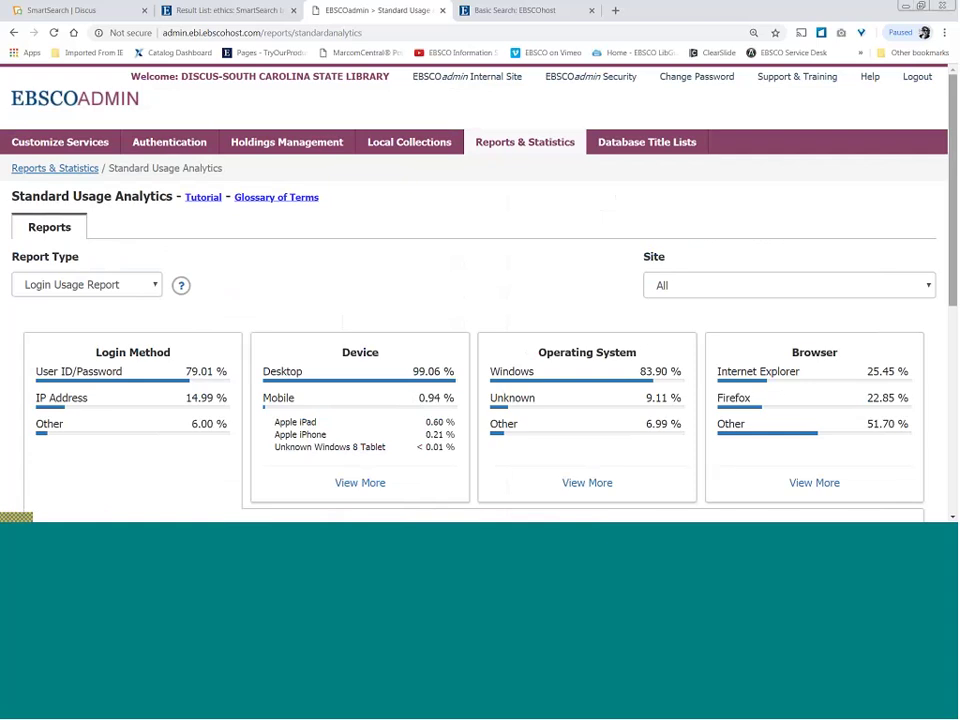
# Show more detail for Browser usage and examine its 13-month trend chart and the full browser list
pyautogui.scroll(-3, 480, 300)
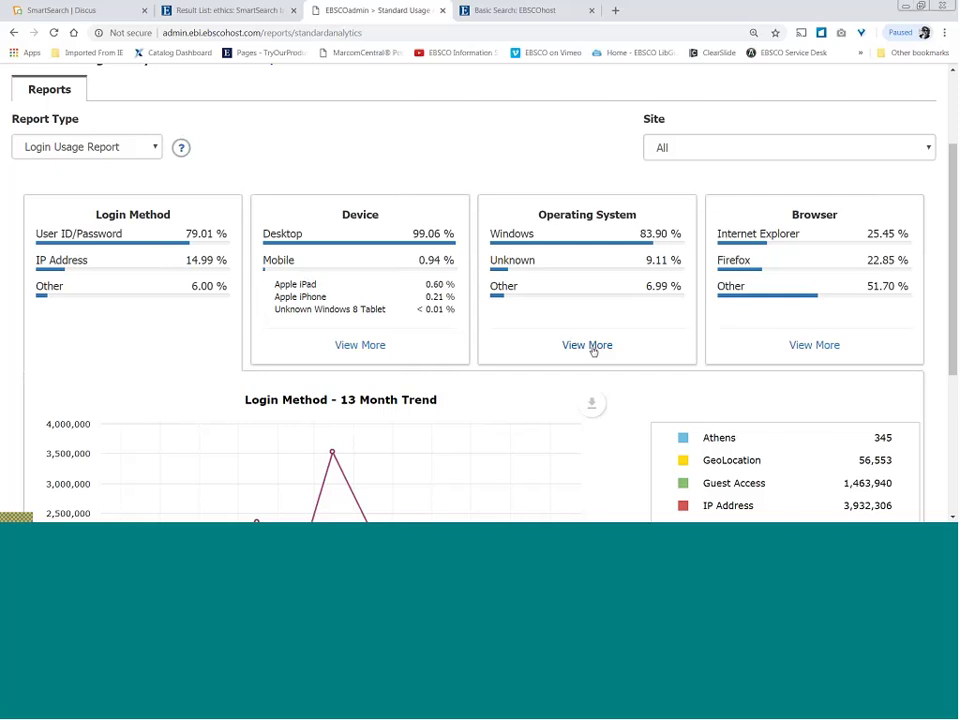
pyautogui.click(822, 345)
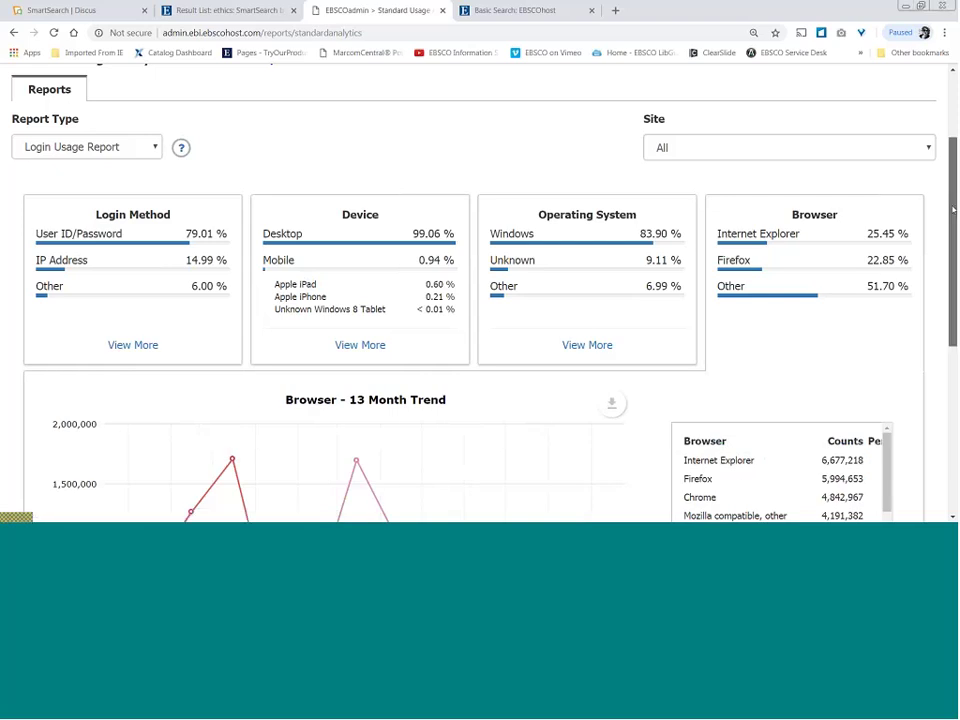
pyautogui.scroll(-3, 955, 283)
pyautogui.scroll(-3, 955, 283)
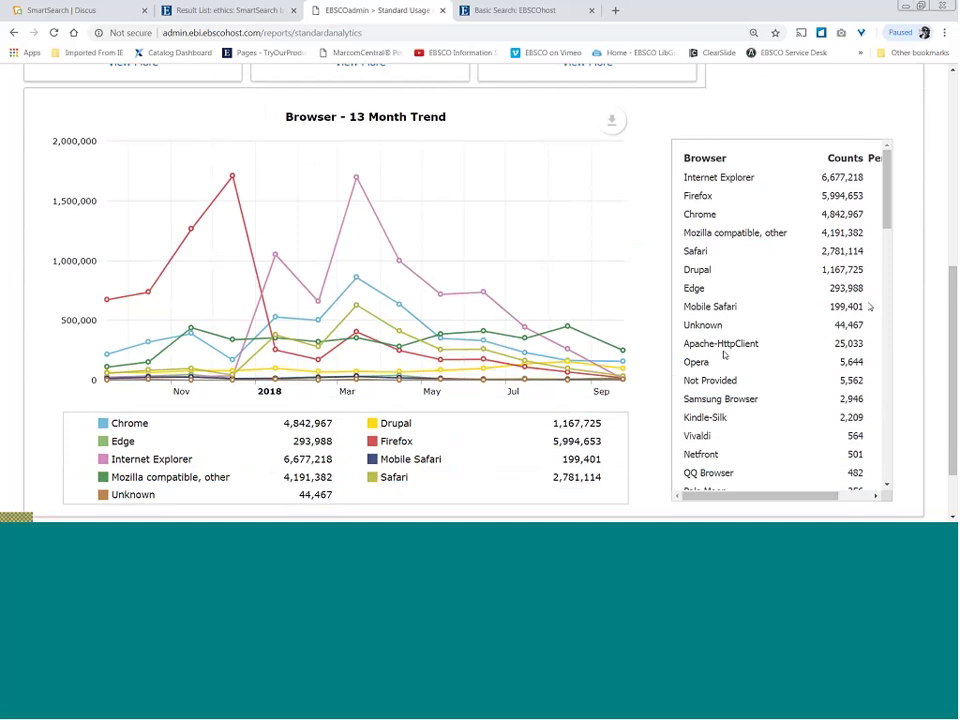
pyautogui.scroll(-2, 889, 235)
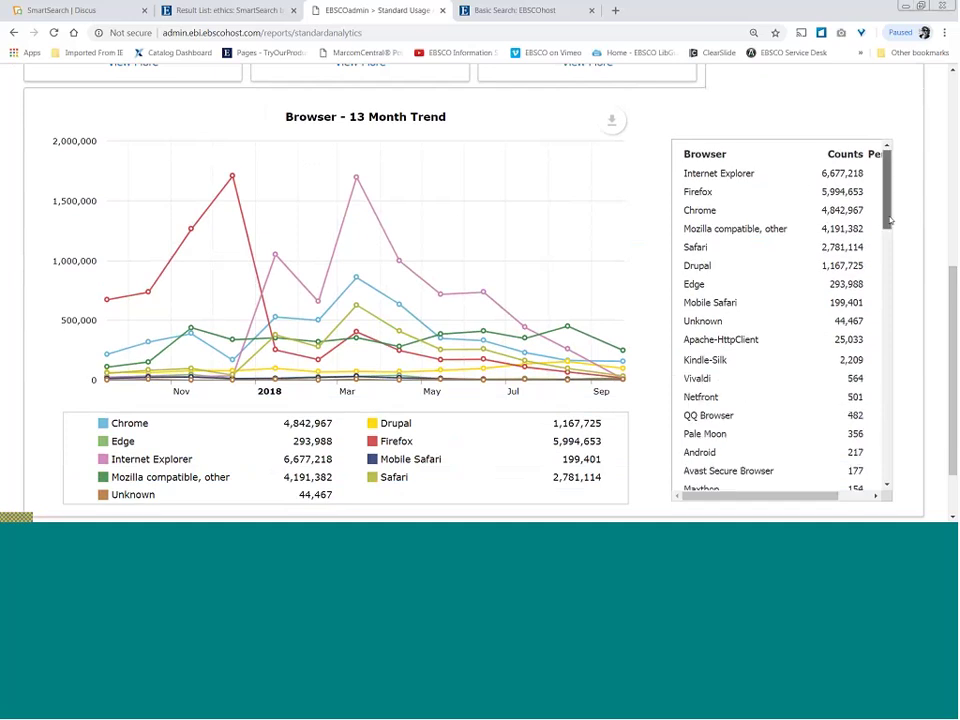
pyautogui.moveTo(889, 235); pyautogui.dragTo(911, 414)
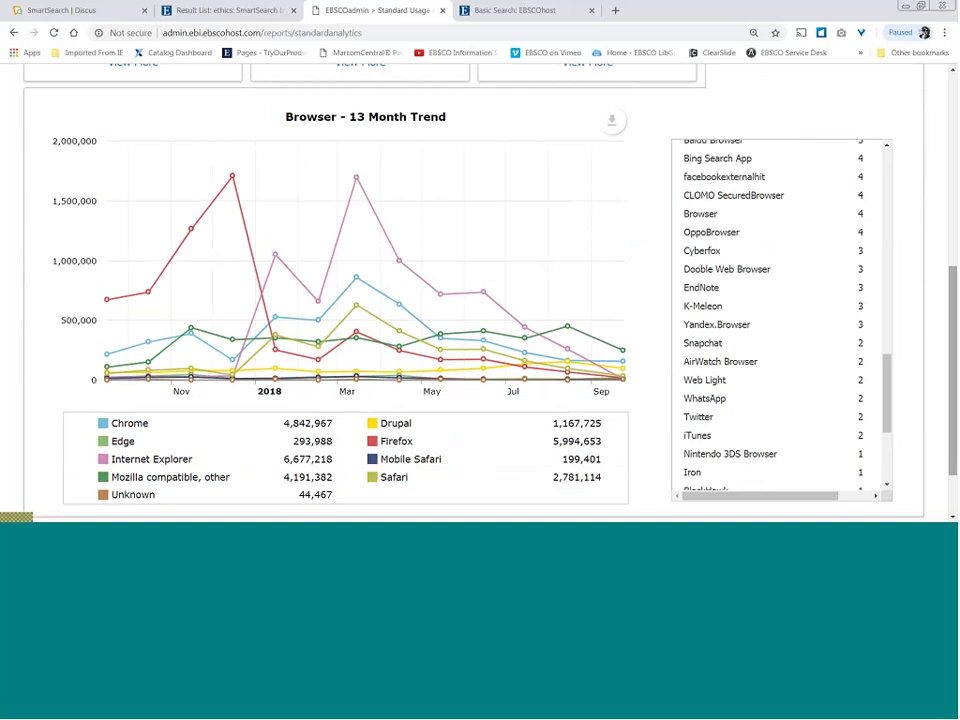
pyautogui.scroll(5, 954, 348)
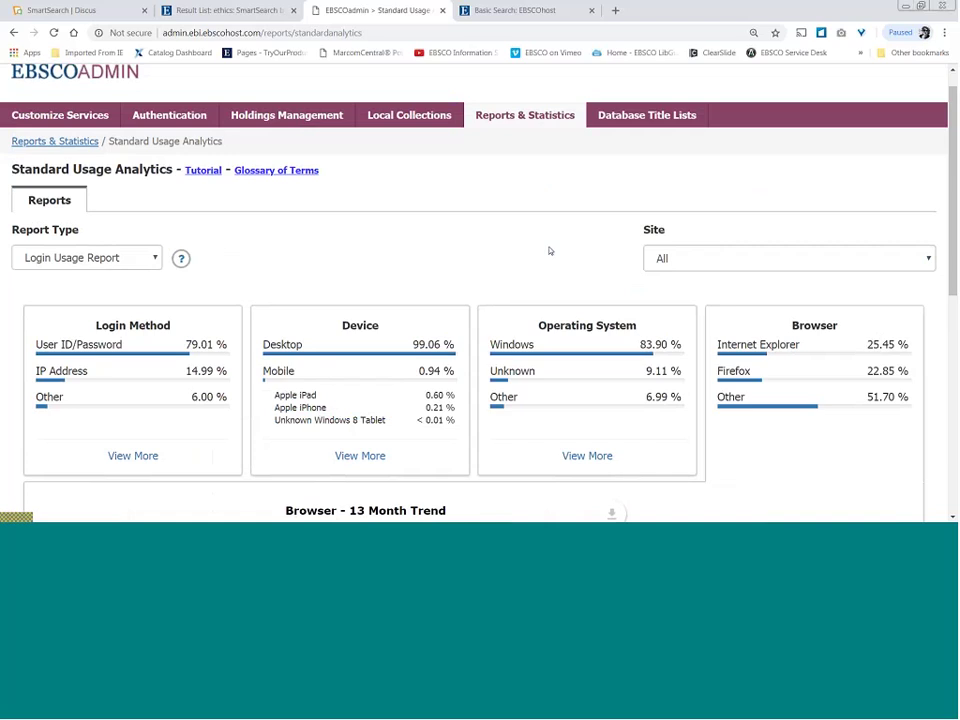
# Open the Counter R4 Reports, choose Database Report 1 (R4), and set the start year of the reporting period to 2018
pyautogui.click(79, 145)
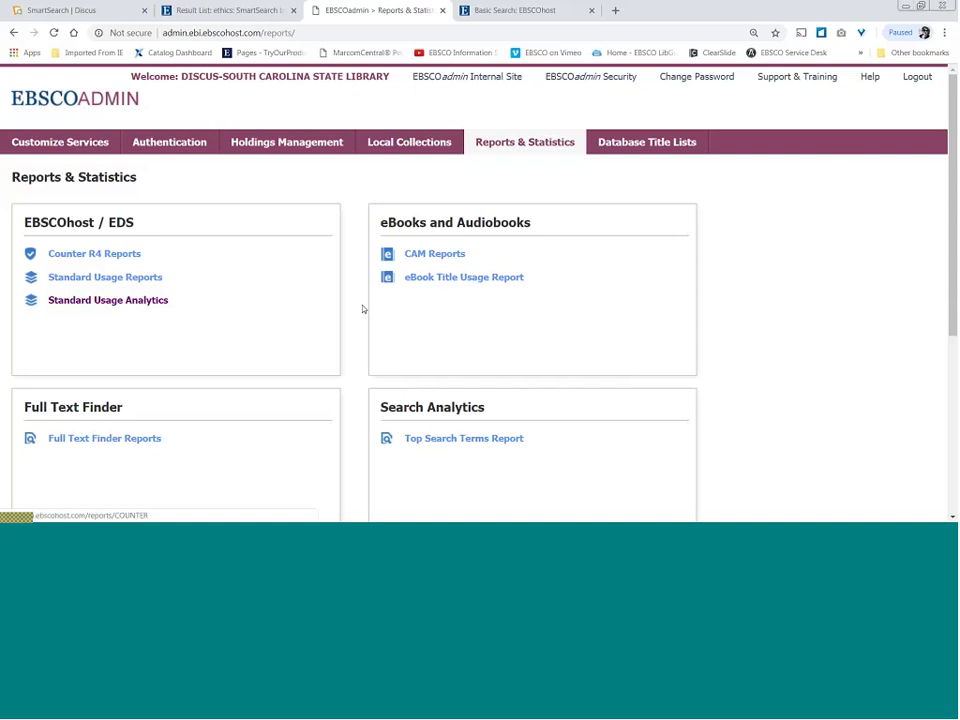
pyautogui.click(91, 256)
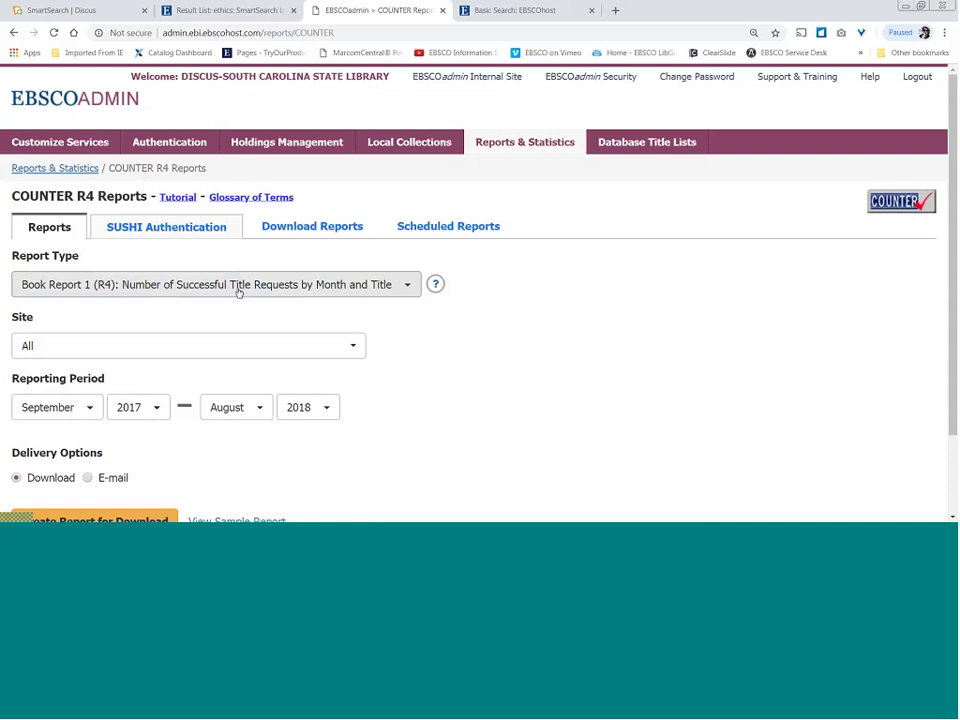
pyautogui.click(300, 288)
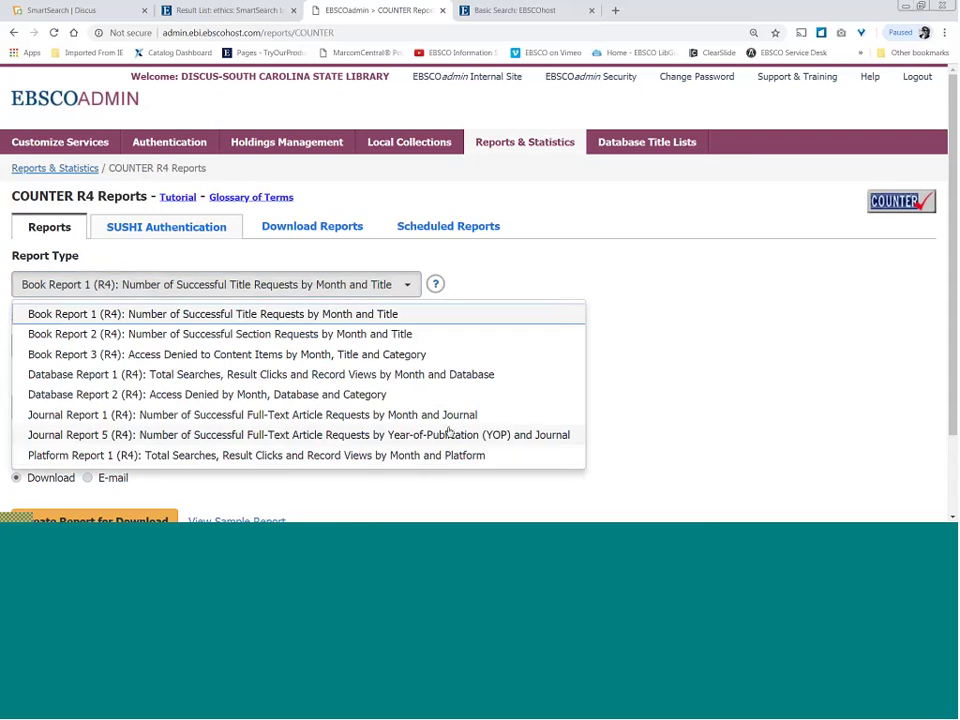
pyautogui.click(356, 377)
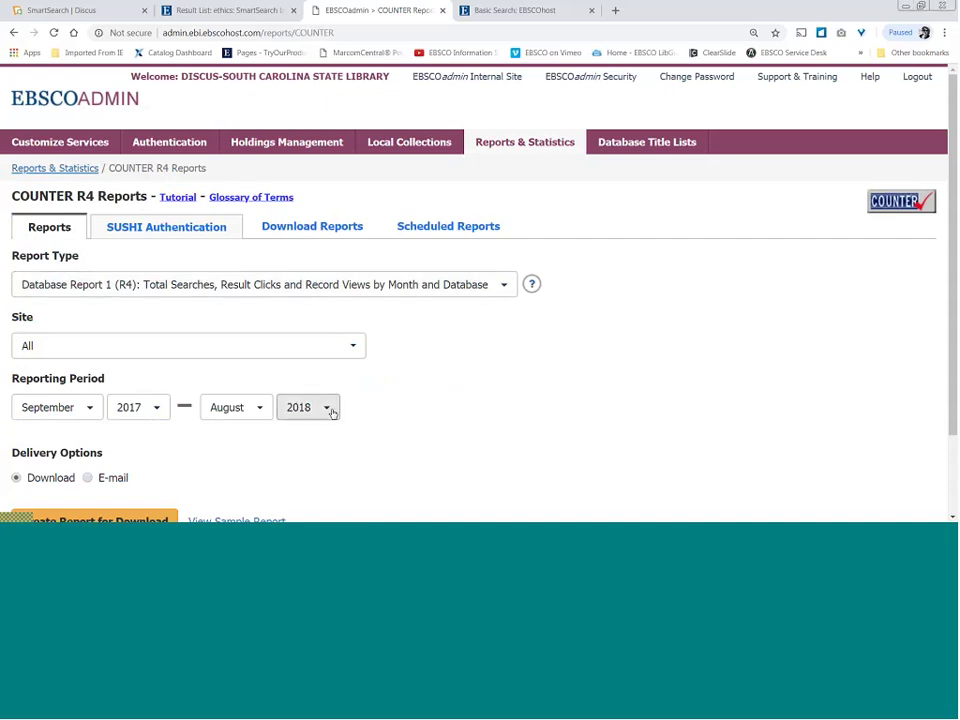
pyautogui.click(156, 409)
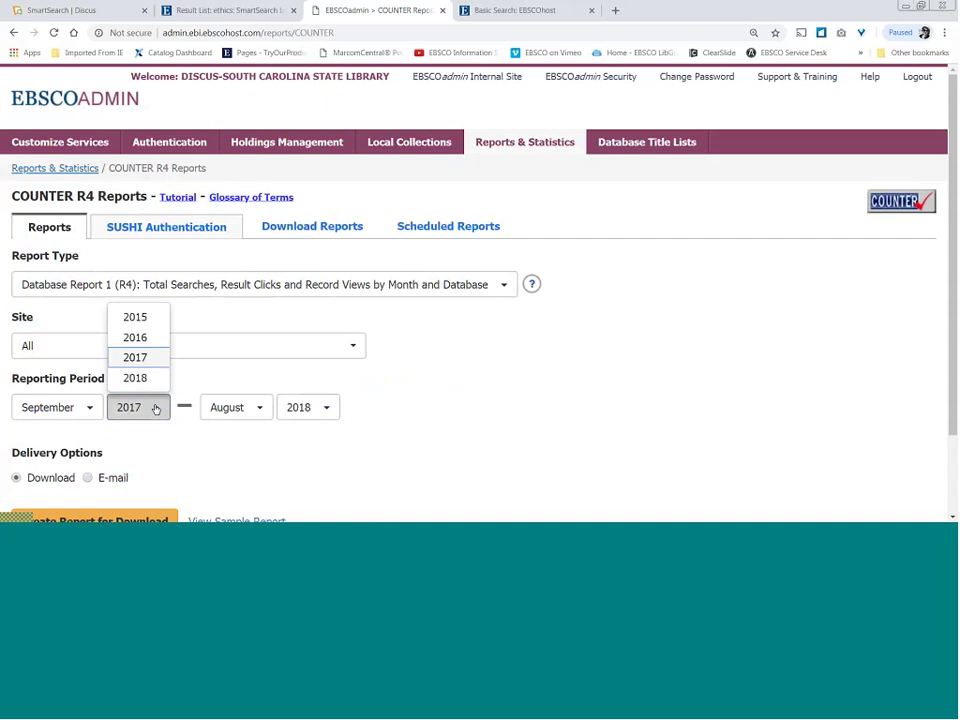
pyautogui.click(137, 378)
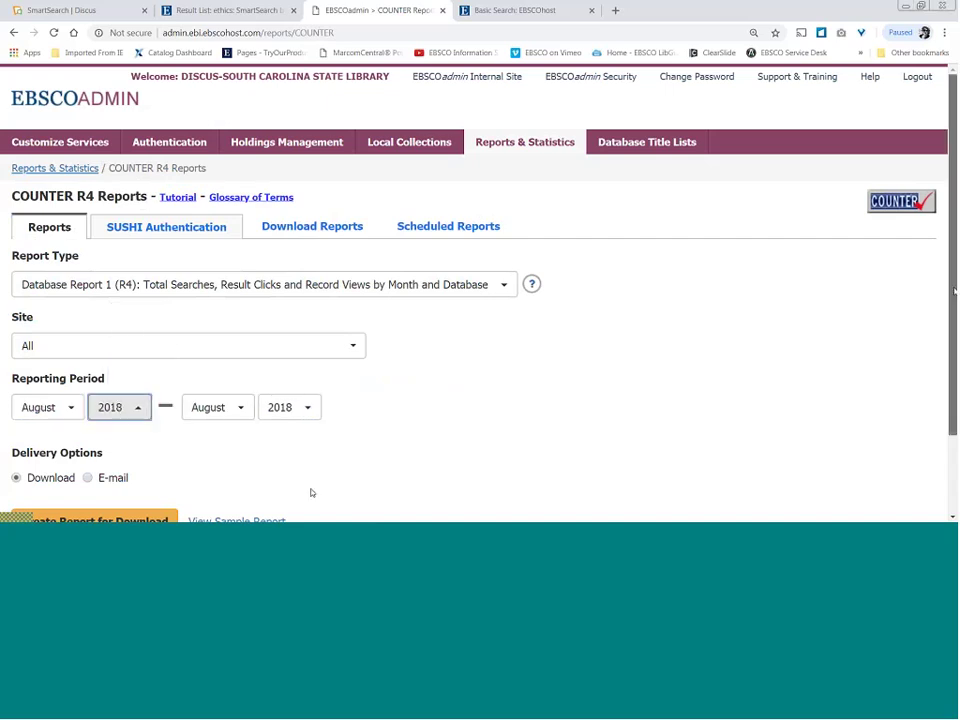
# Create the database report for download and save its Excel version in the Downloads folder
pyautogui.scroll(-1, 391, 364)
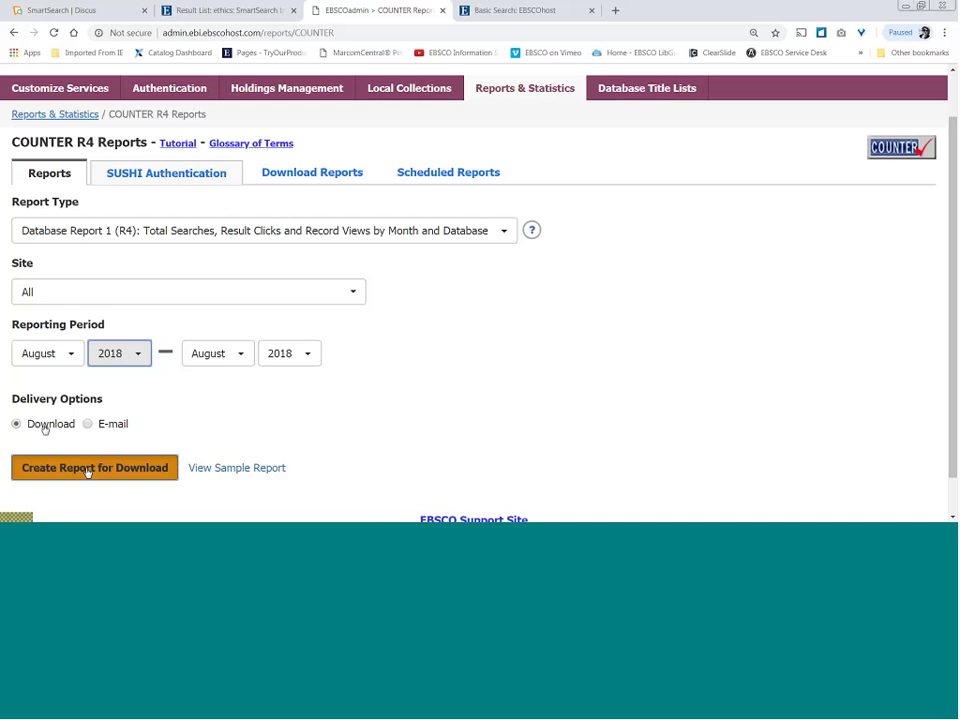
pyautogui.click(44, 427)
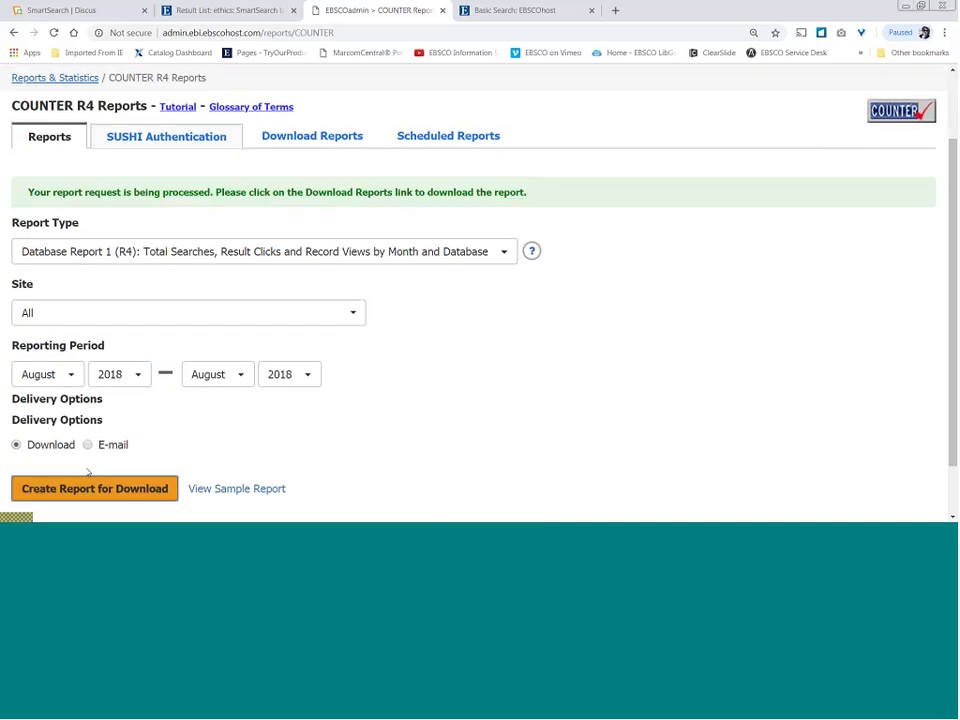
pyautogui.click(311, 137)
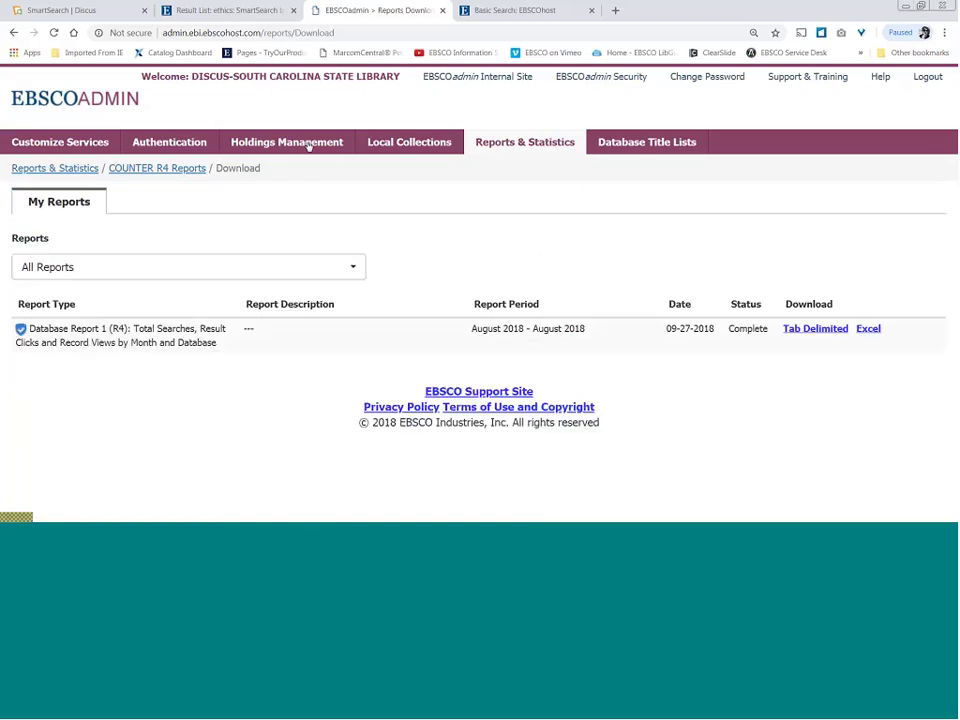
pyautogui.click(868, 329)
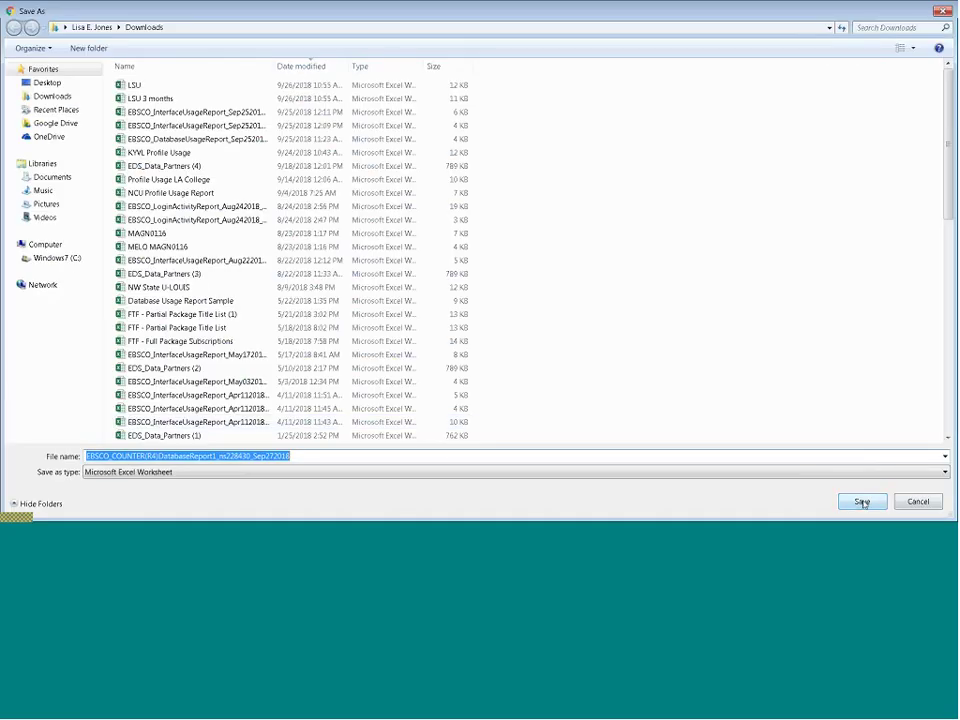
pyautogui.click(862, 502)
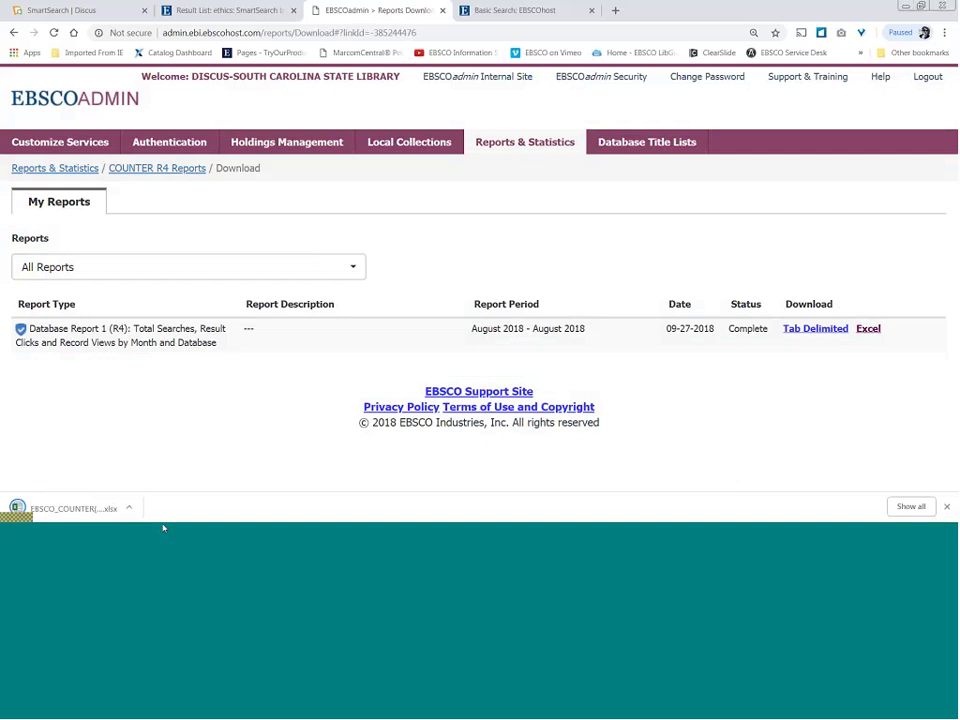
# View the downloaded COUNTER Database Report 1 (R4) workbook in Excel and close it
pyautogui.click(62, 508)
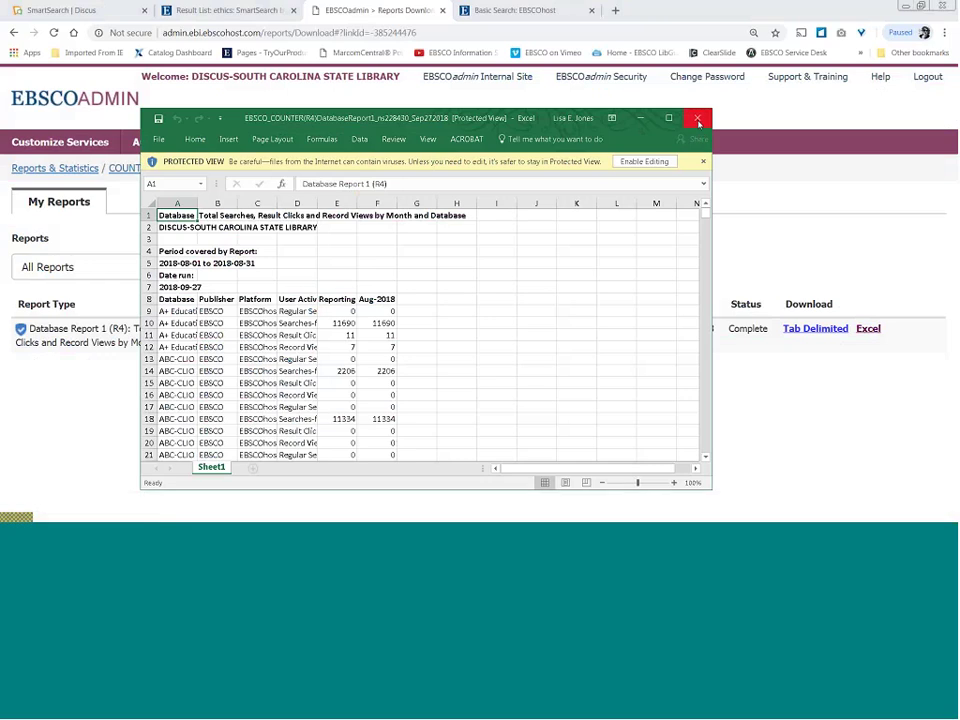
pyautogui.click(698, 120)
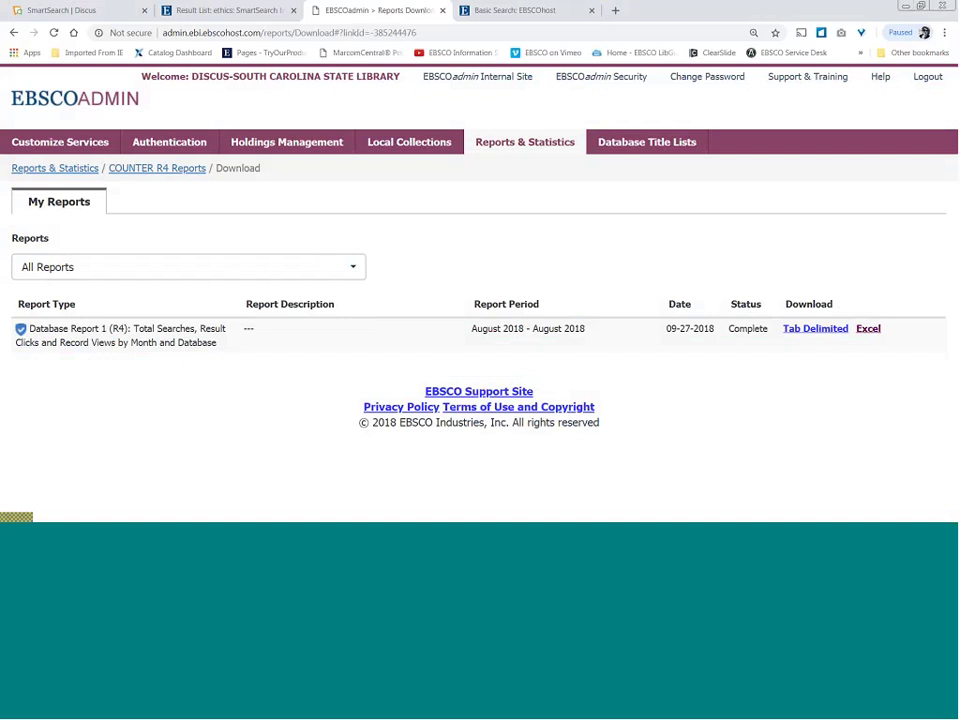
# Open the Standard Usage Reports and set the report type to Interface Usage Report
pyautogui.click(70, 174)
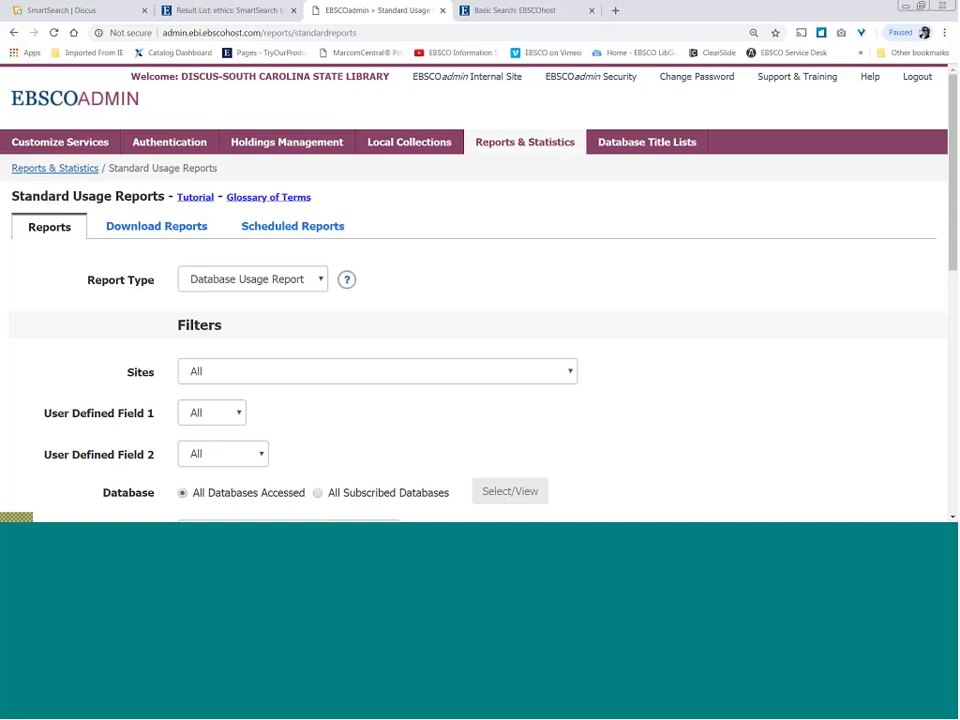
pyautogui.click(316, 279)
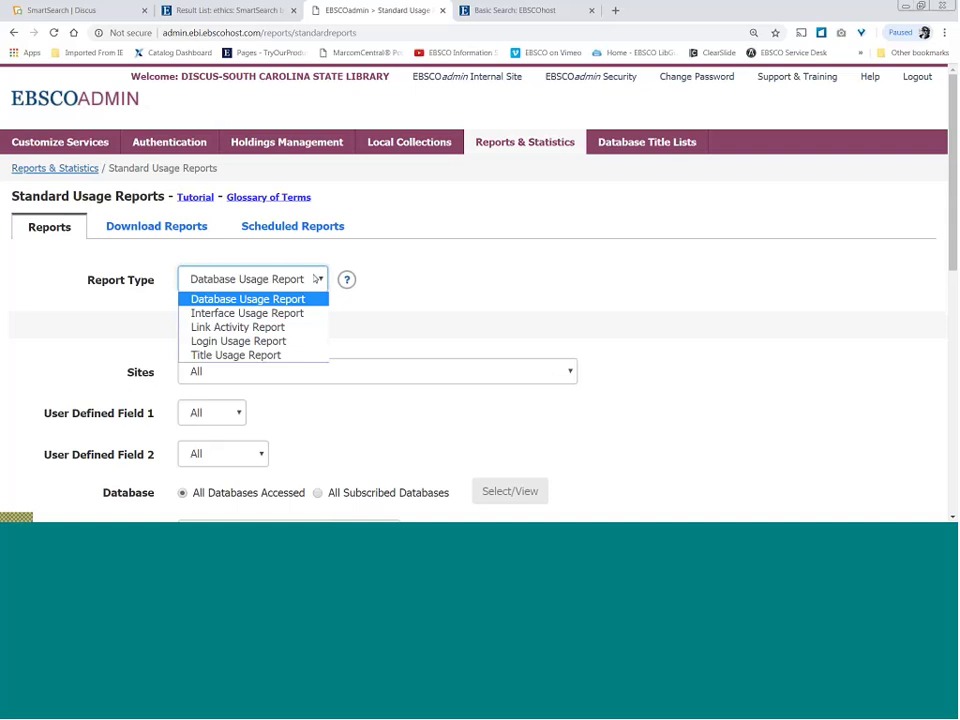
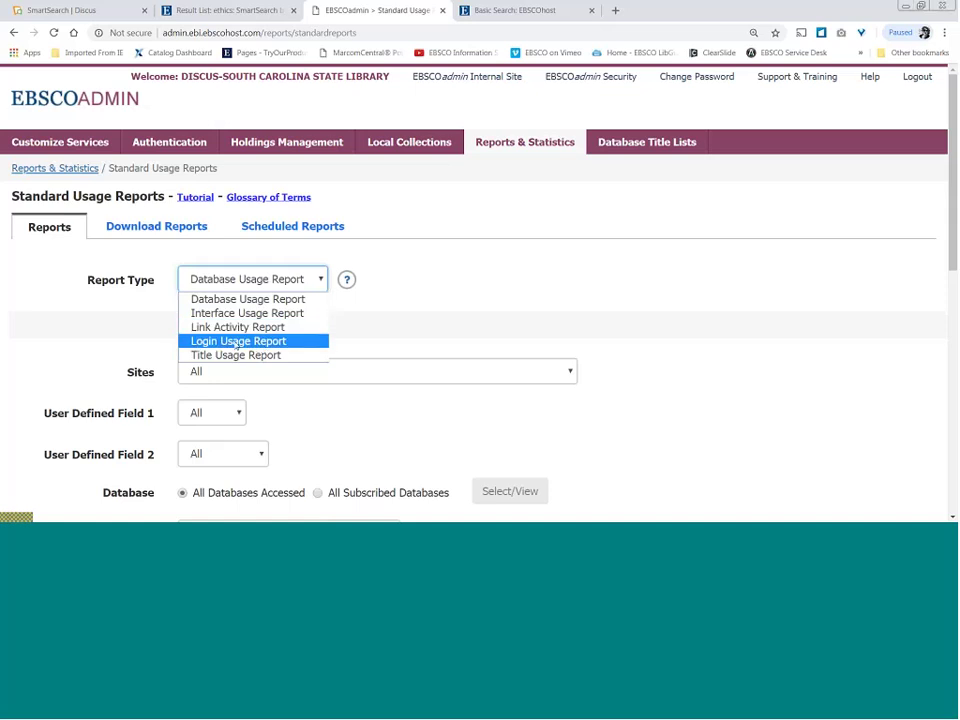
pyautogui.click(236, 341)
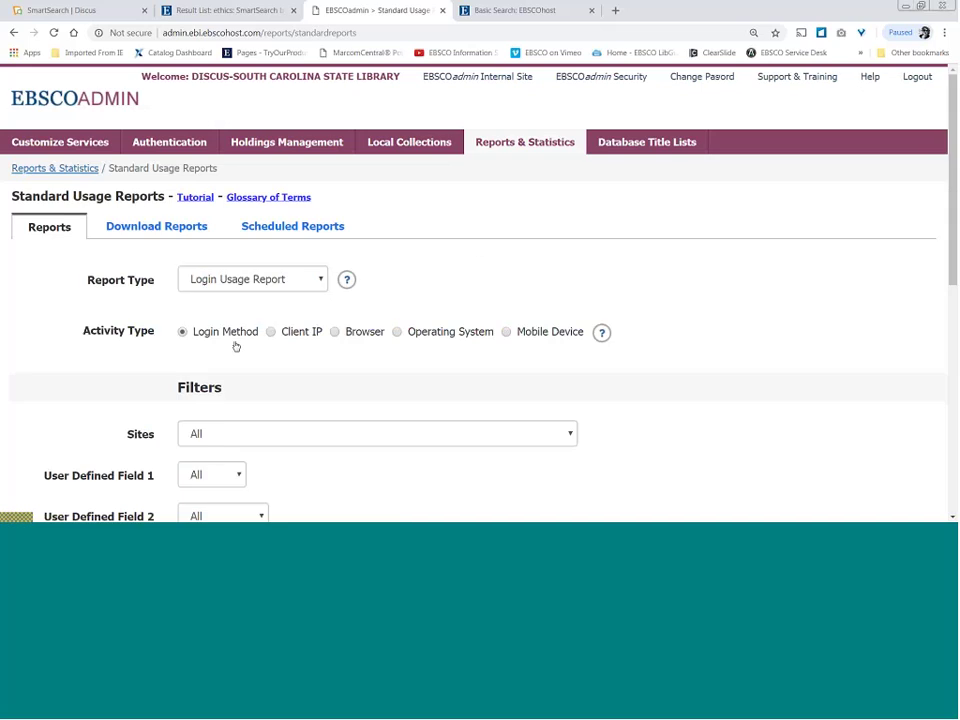
pyautogui.moveTo(329, 274)
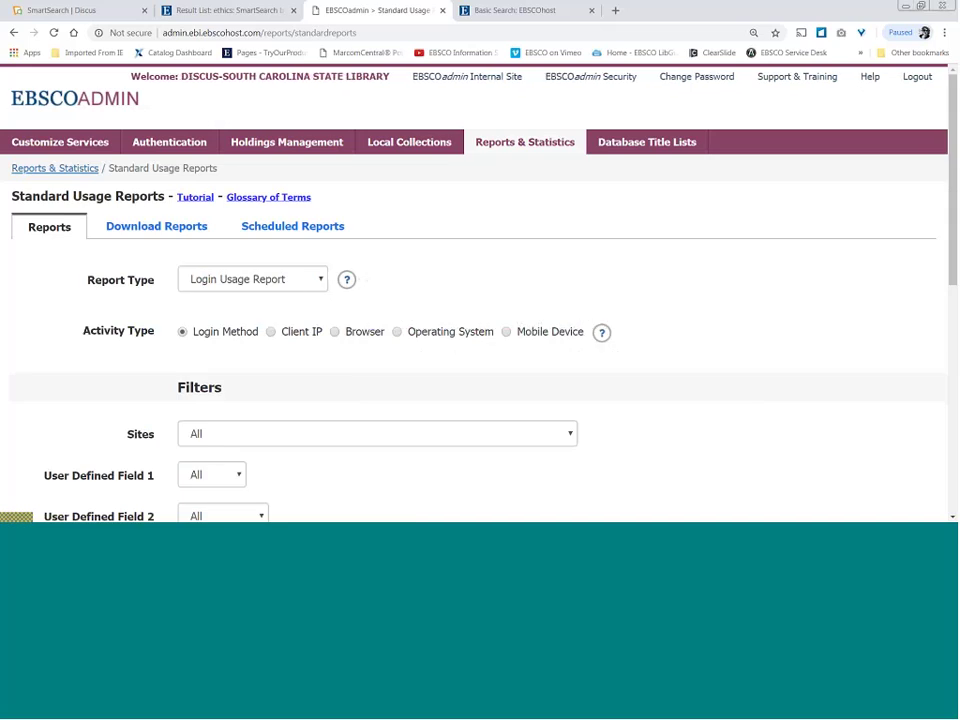
pyautogui.click(313, 282)
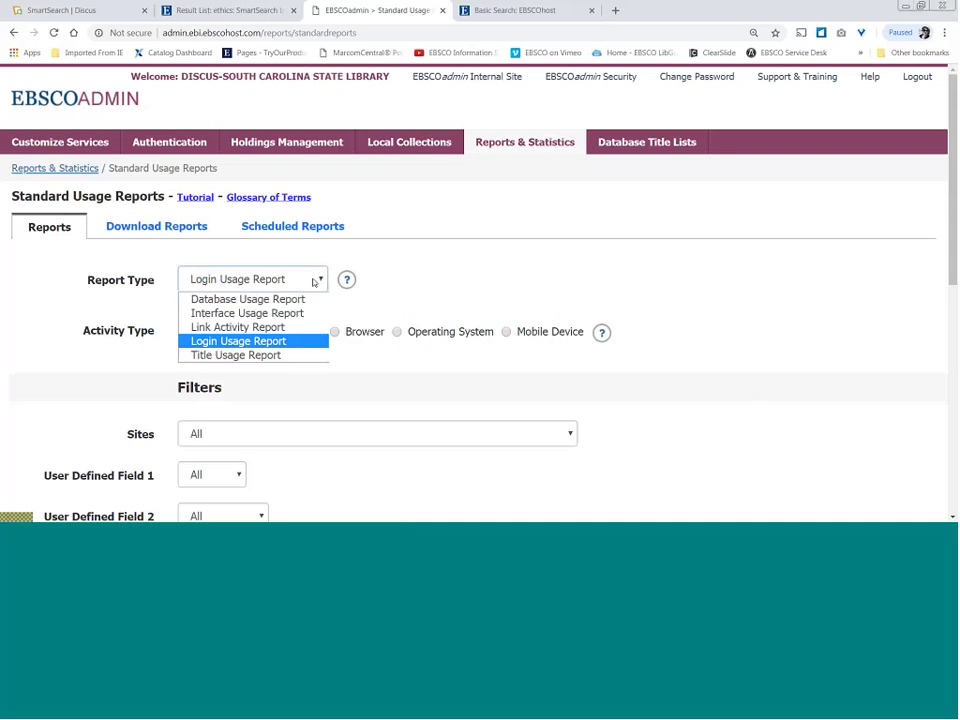
pyautogui.click(257, 325)
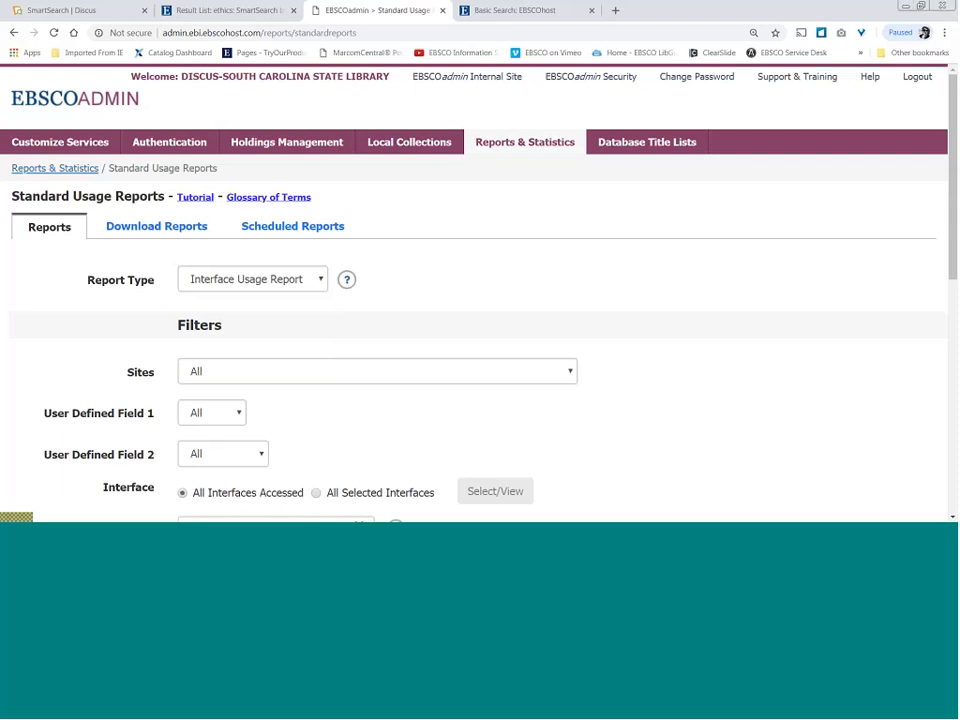
# Group the Interface Usage Report by setting its analysis level to Profile
pyautogui.scroll(-2, 475, 300)
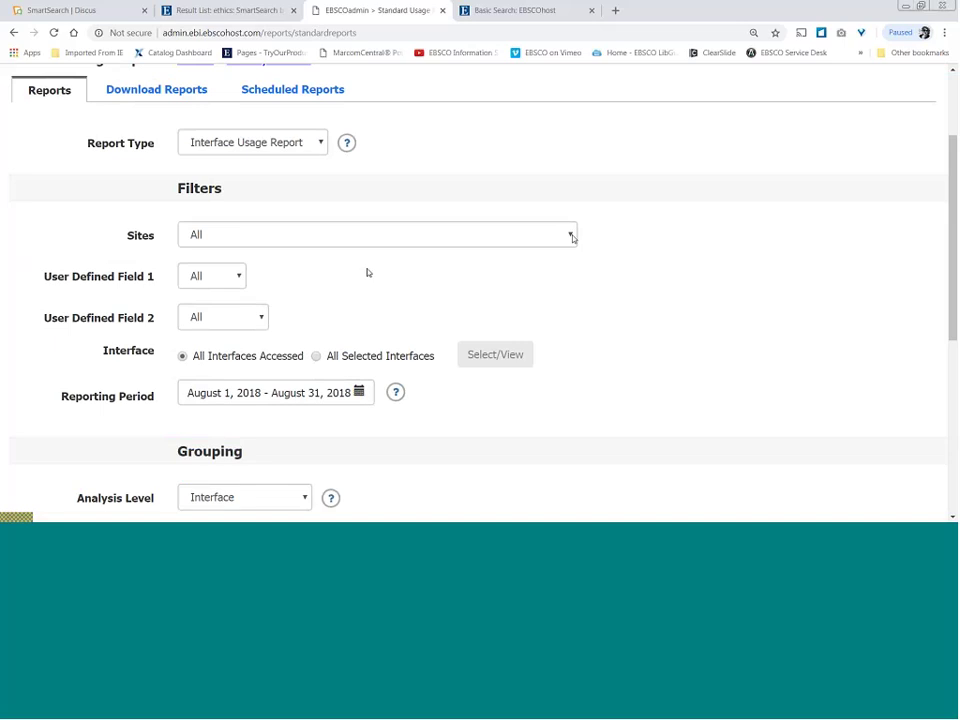
pyautogui.moveTo(951, 281); pyautogui.dragTo(953, 422)
pyautogui.click(305, 219)
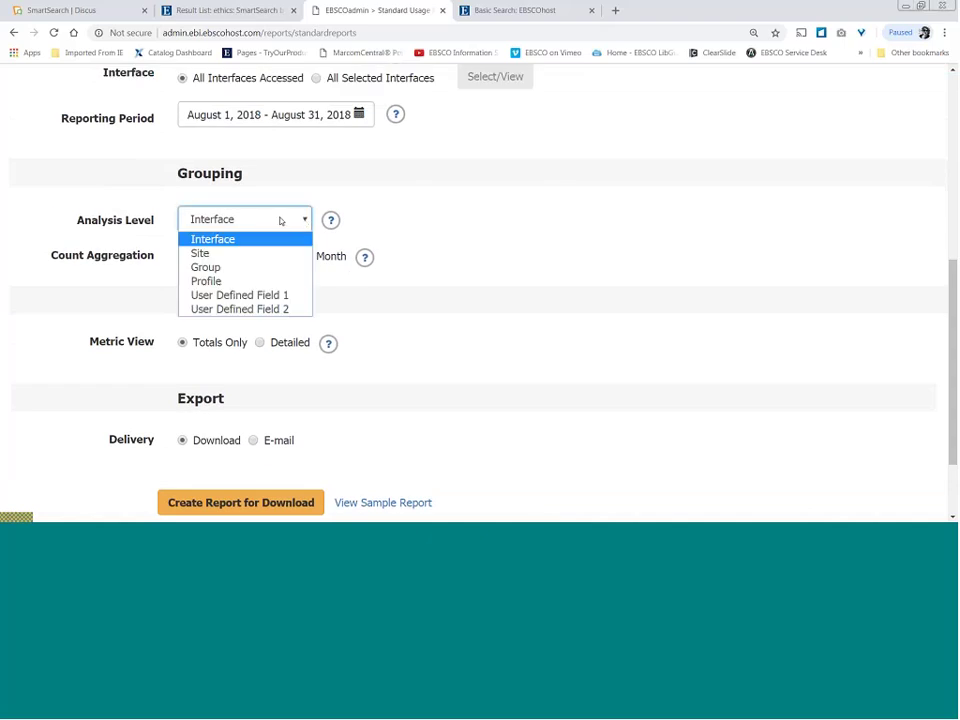
pyautogui.click(235, 281)
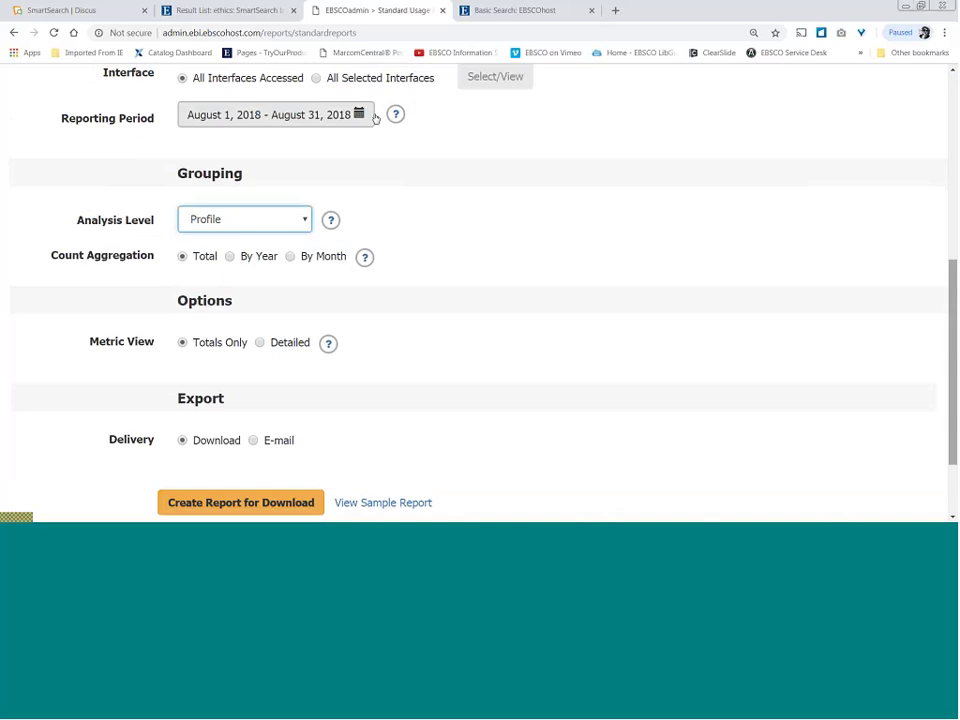
# Filter the report's sites to DISCUS-SOUTH CAROLINA STATE LIBRARY
pyautogui.scroll(2, 375, 118)
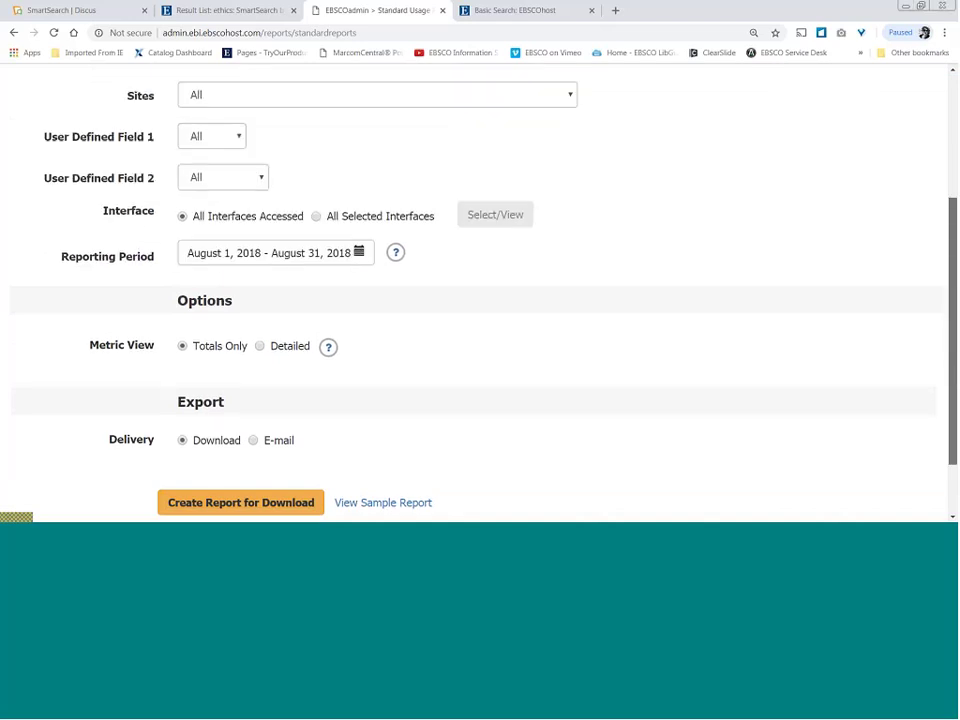
pyautogui.scroll(1, 684, 246)
pyautogui.click(569, 166)
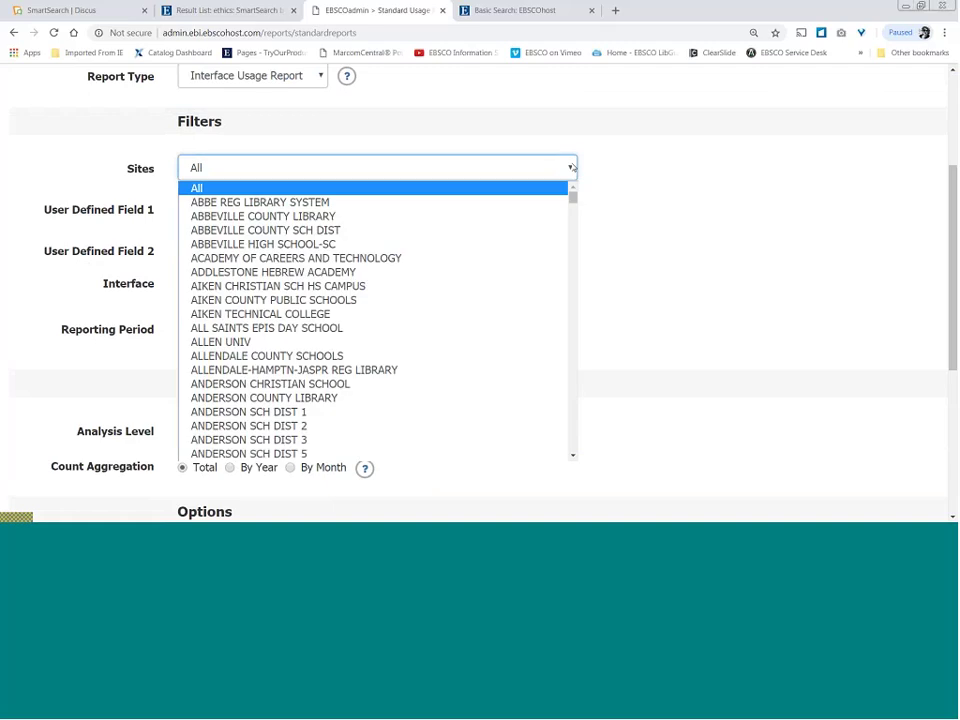
pyautogui.press('p')
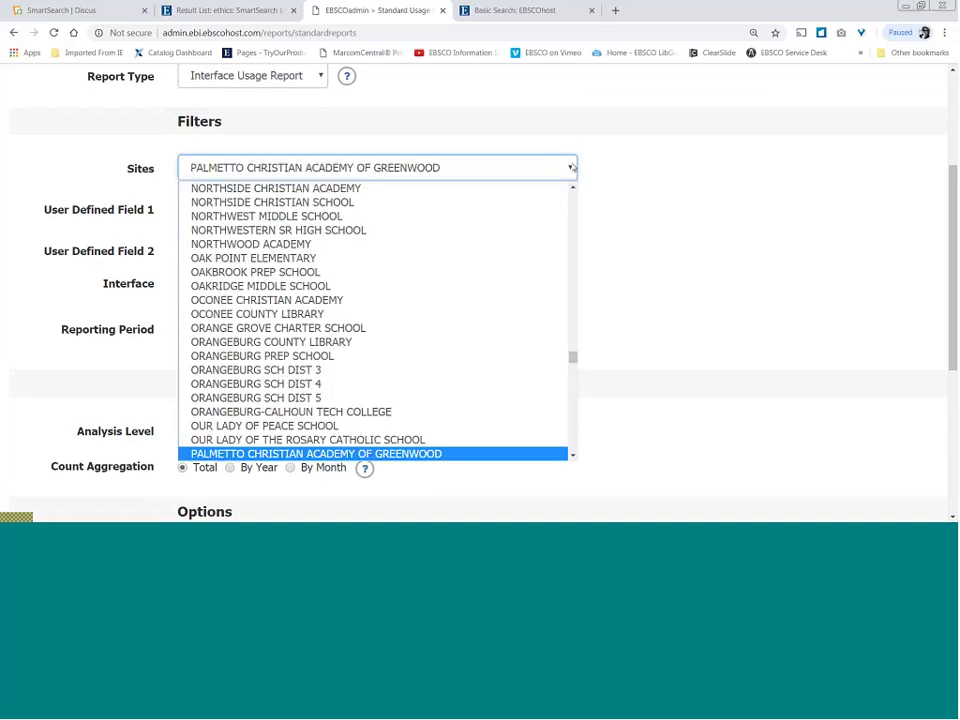
pyautogui.press('d')
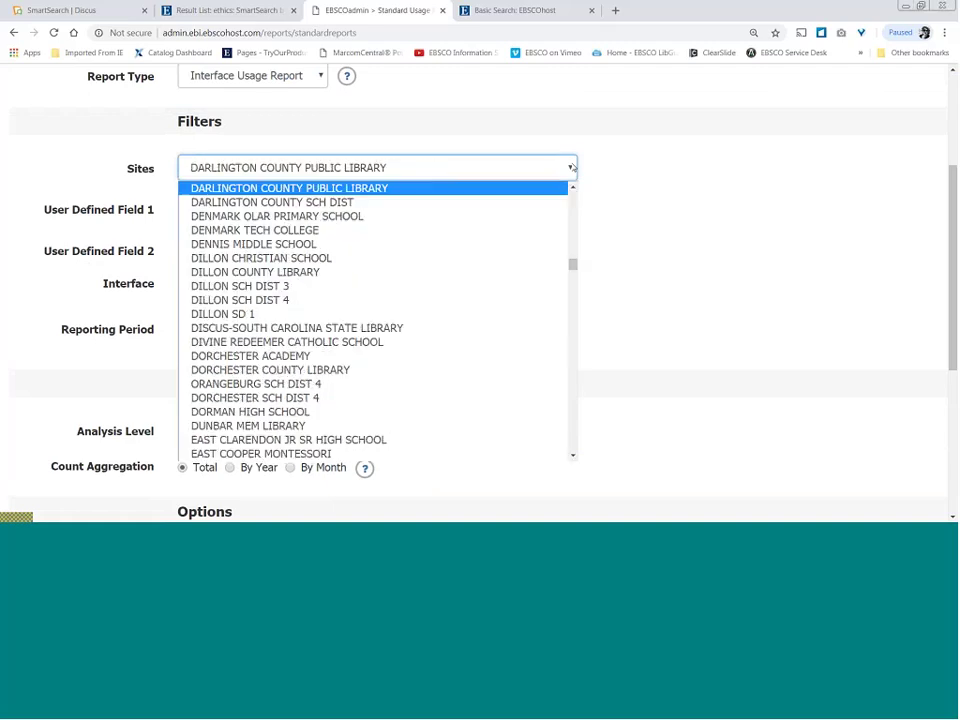
pyautogui.click(349, 328)
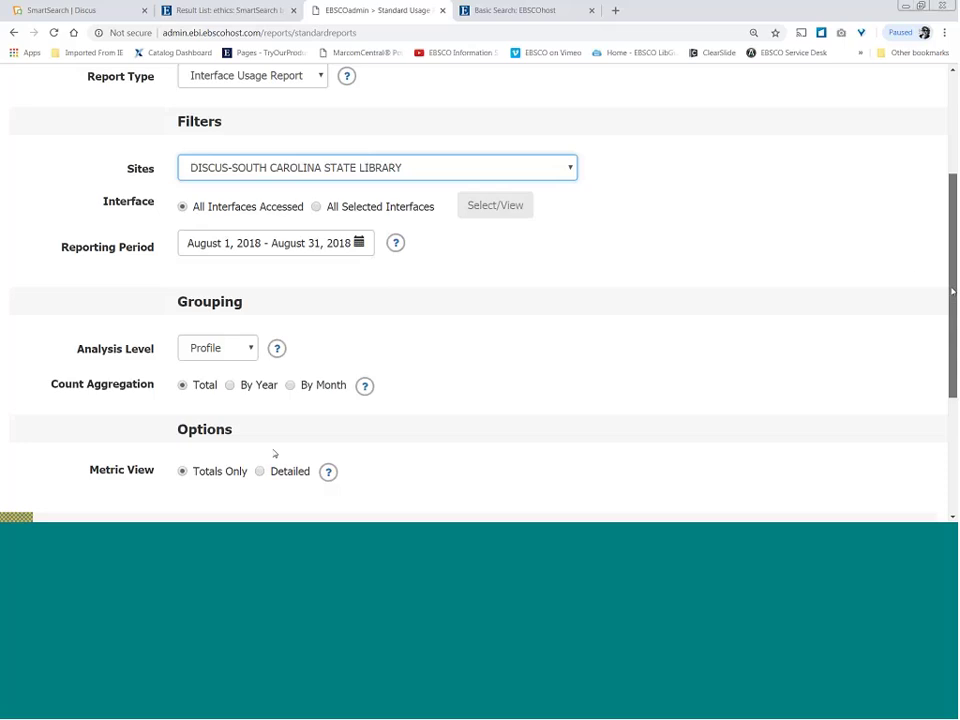
# Examine the report's e-mail delivery options, including the frequency choices, and return the delivery to Download
pyautogui.moveTo(952, 291); pyautogui.dragTo(952, 401)
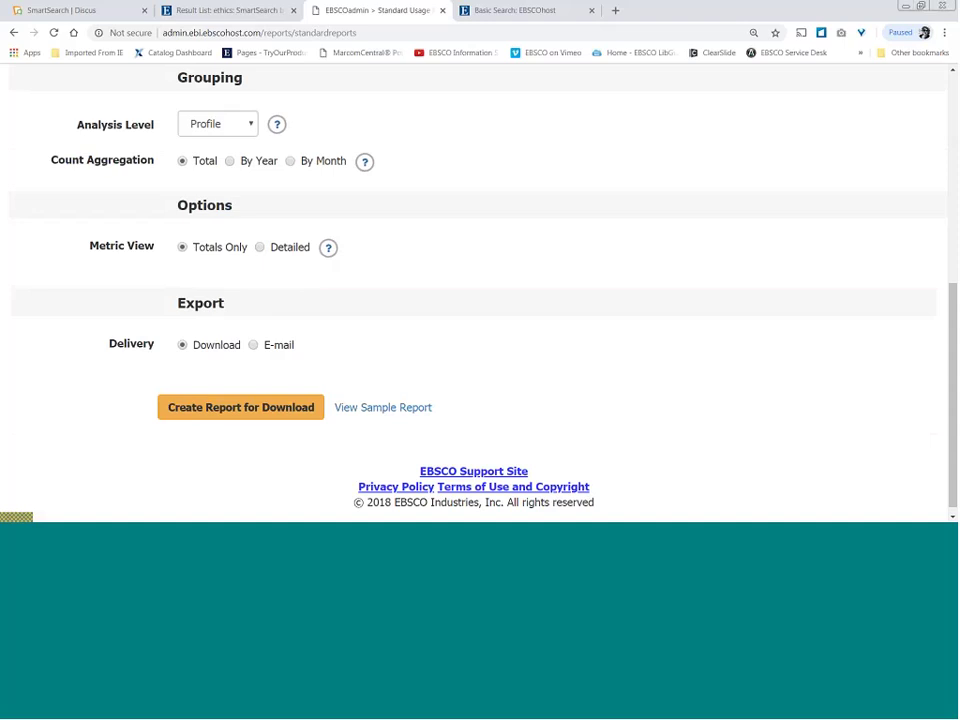
pyautogui.click(254, 346)
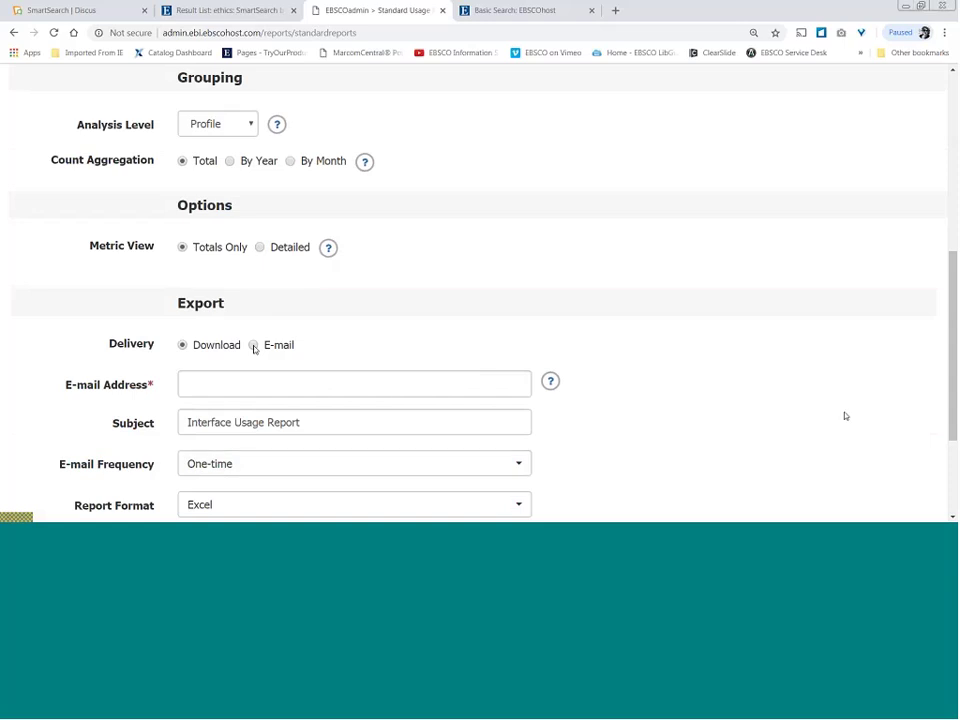
pyautogui.click(529, 466)
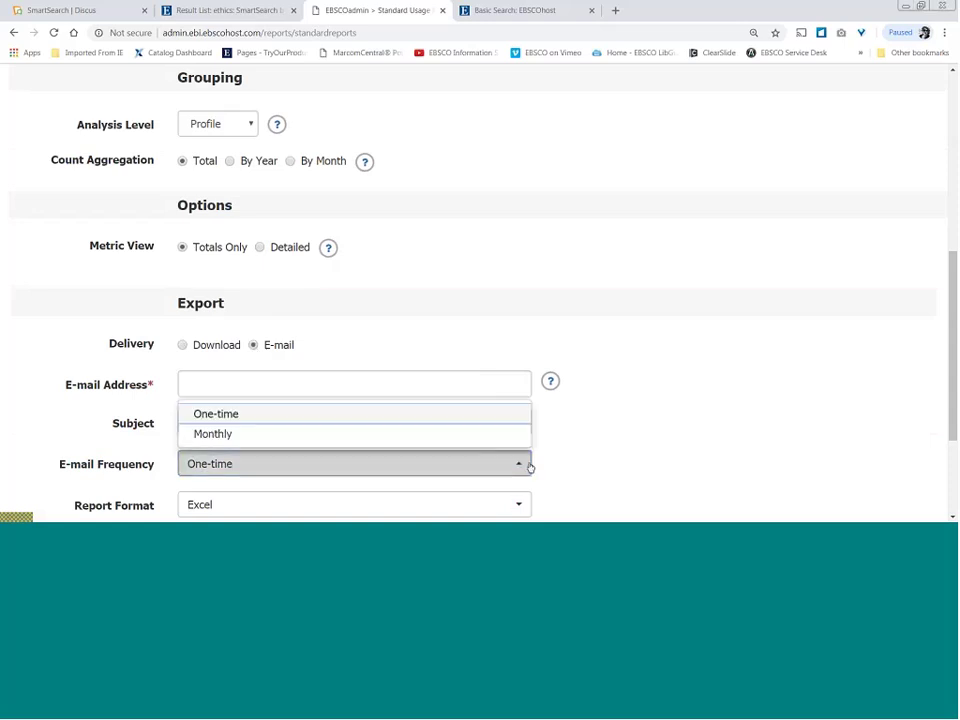
pyautogui.click(529, 466)
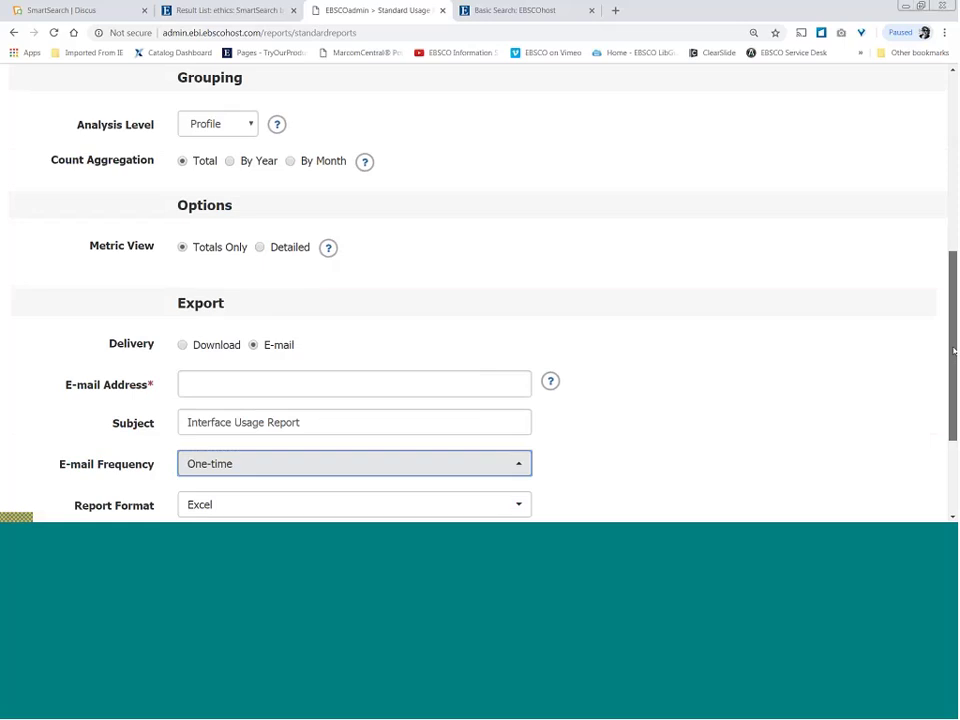
pyautogui.scroll(-1, 940, 385)
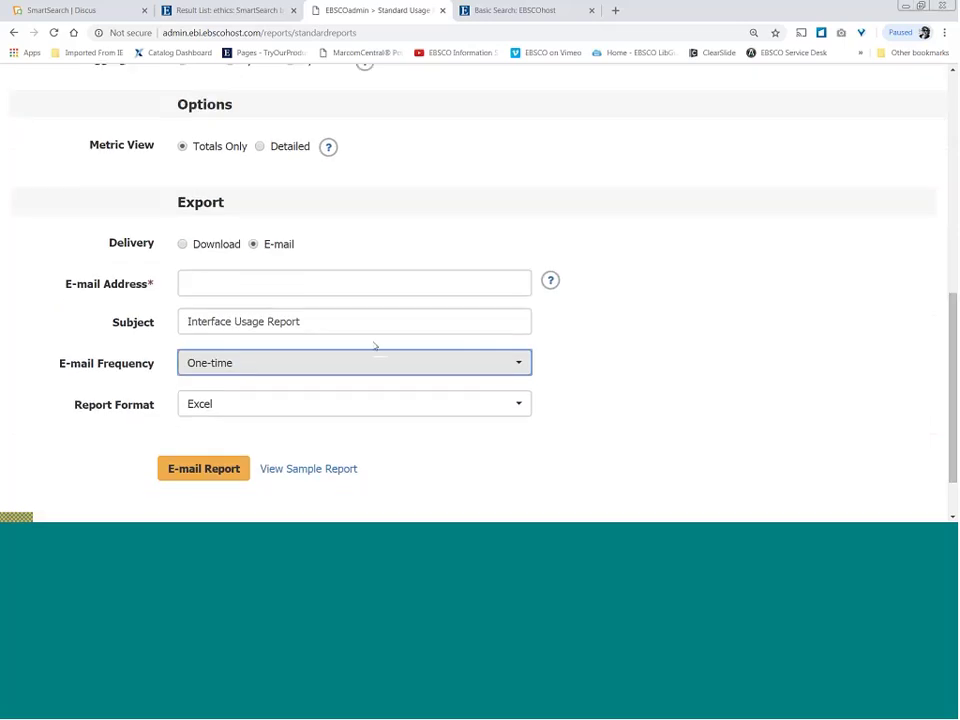
pyautogui.click(182, 244)
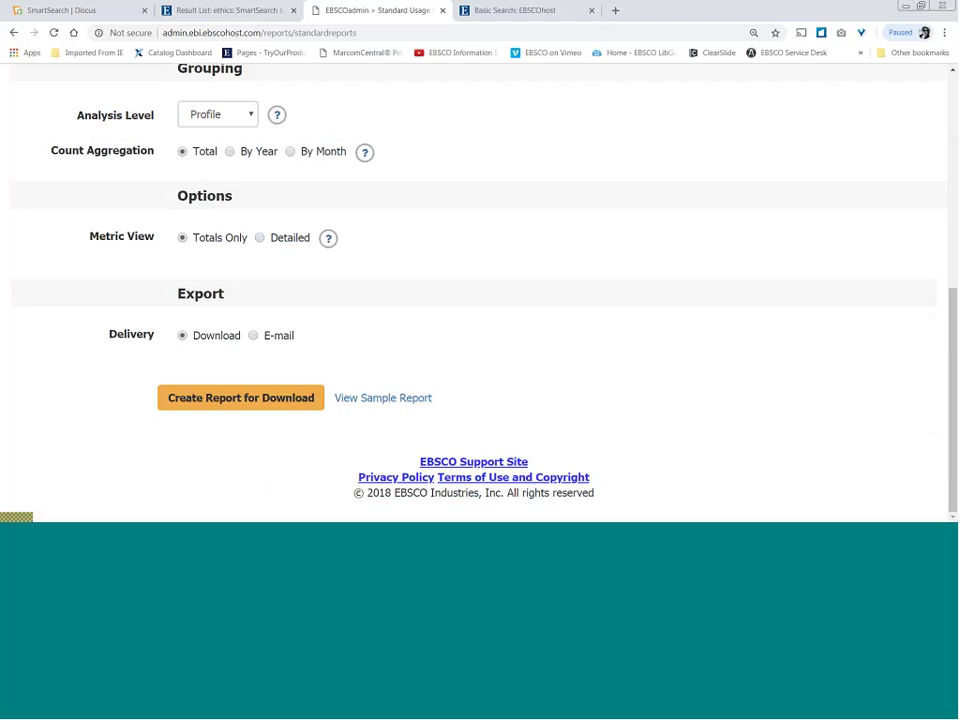
# Create the Interface Usage Report for download, view the list of download reports, and return to Standard Usage Reports
pyautogui.click(251, 398)
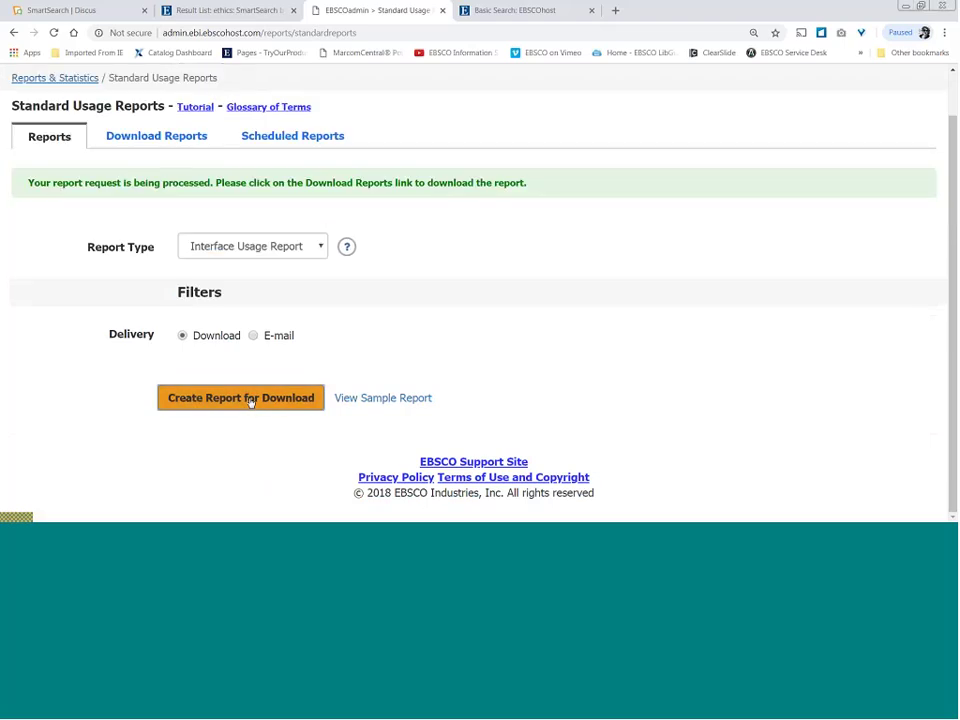
pyautogui.click(178, 142)
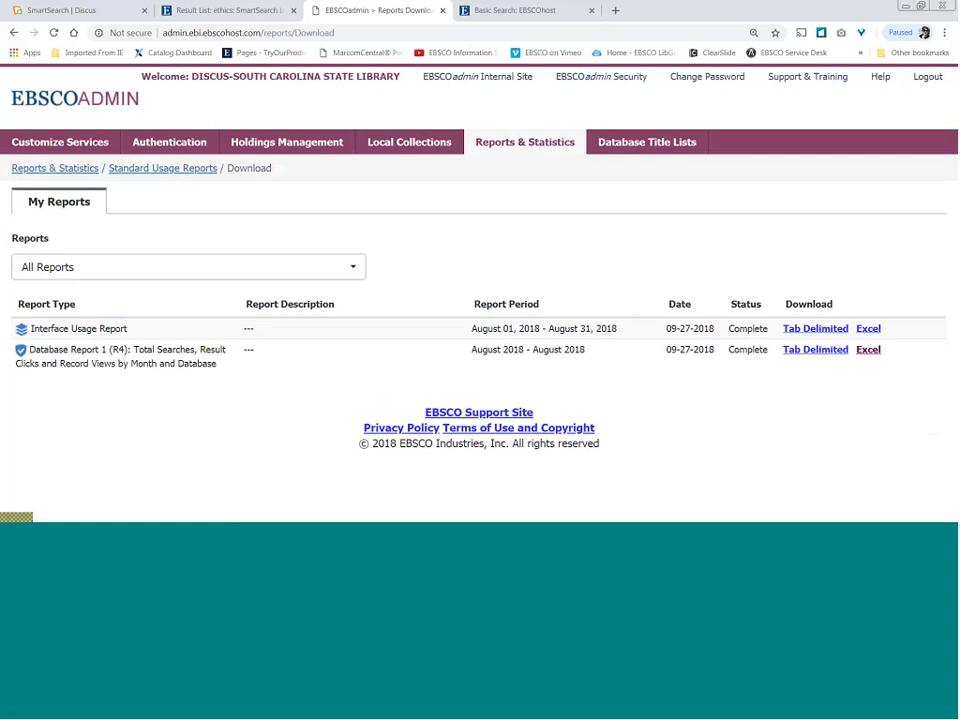
pyautogui.click(165, 170)
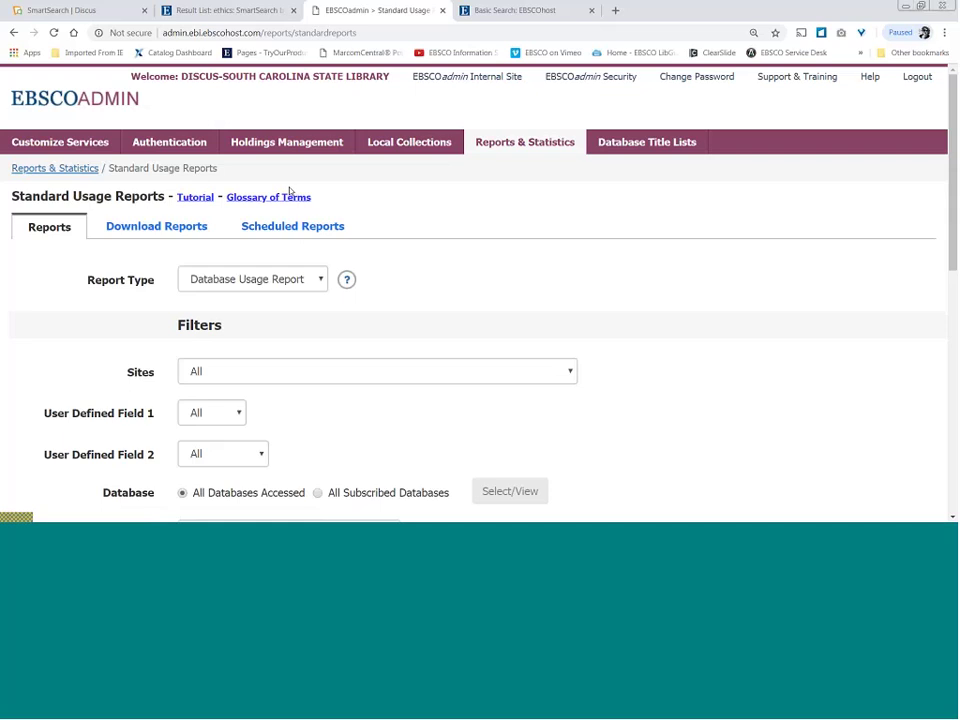
# Open the Customize Services settings and switch to the Discus SmartSearch page
pyautogui.click(38, 146)
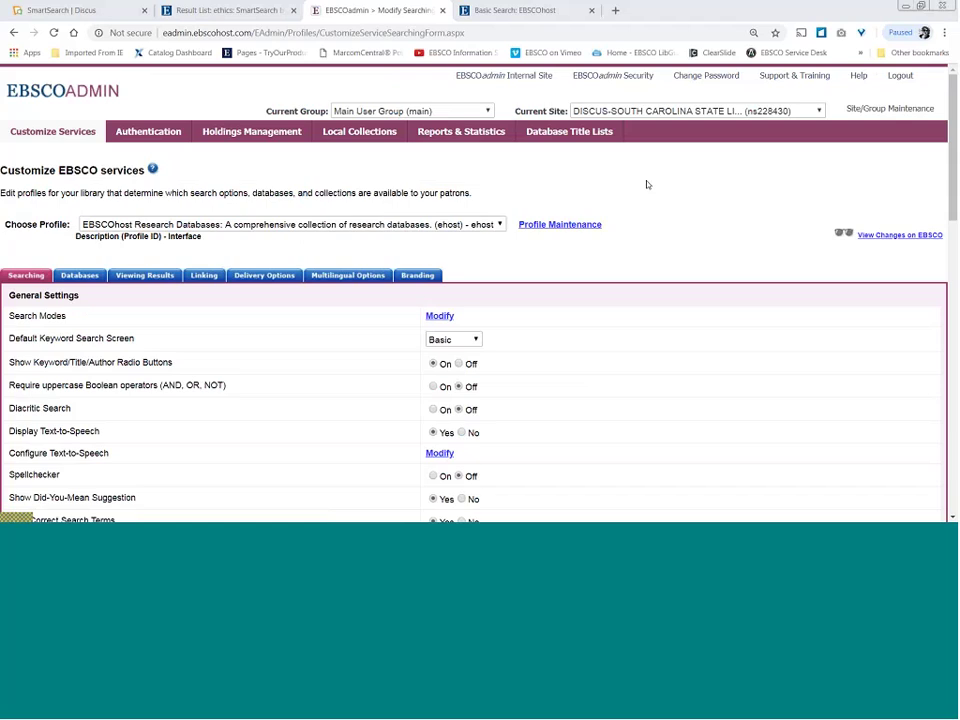
pyautogui.click(52, 12)
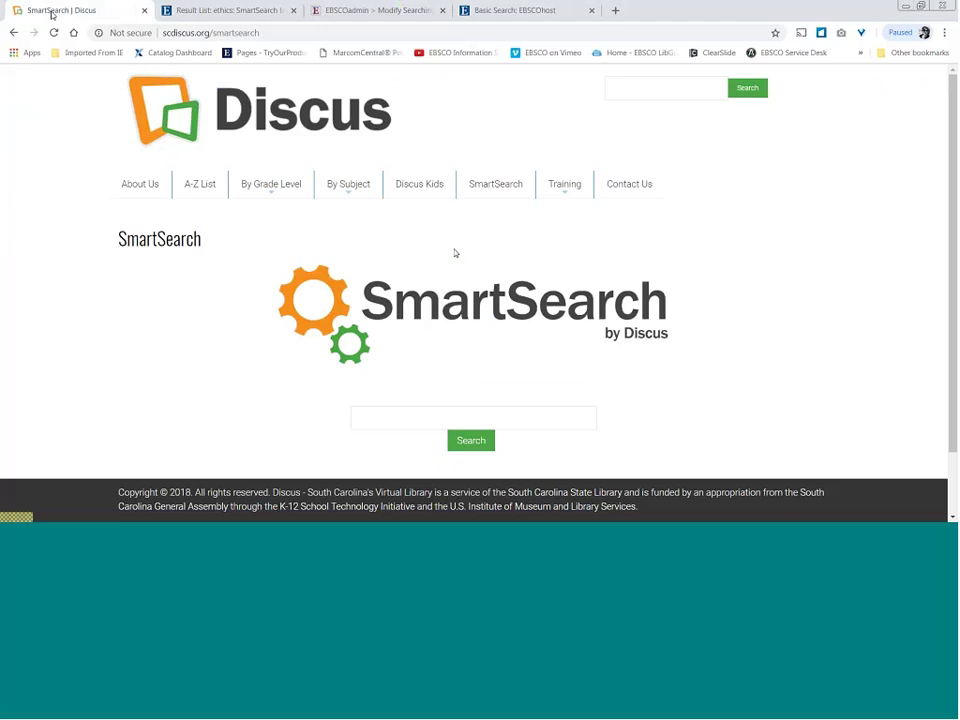
pyautogui.click(216, 189)
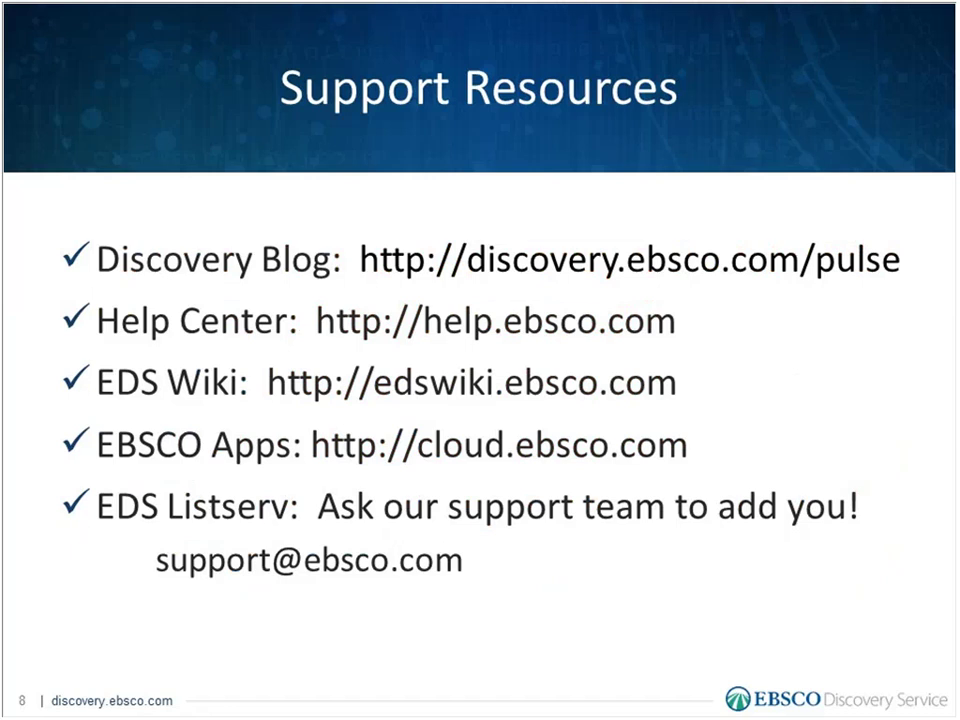
pyautogui.press('Right')
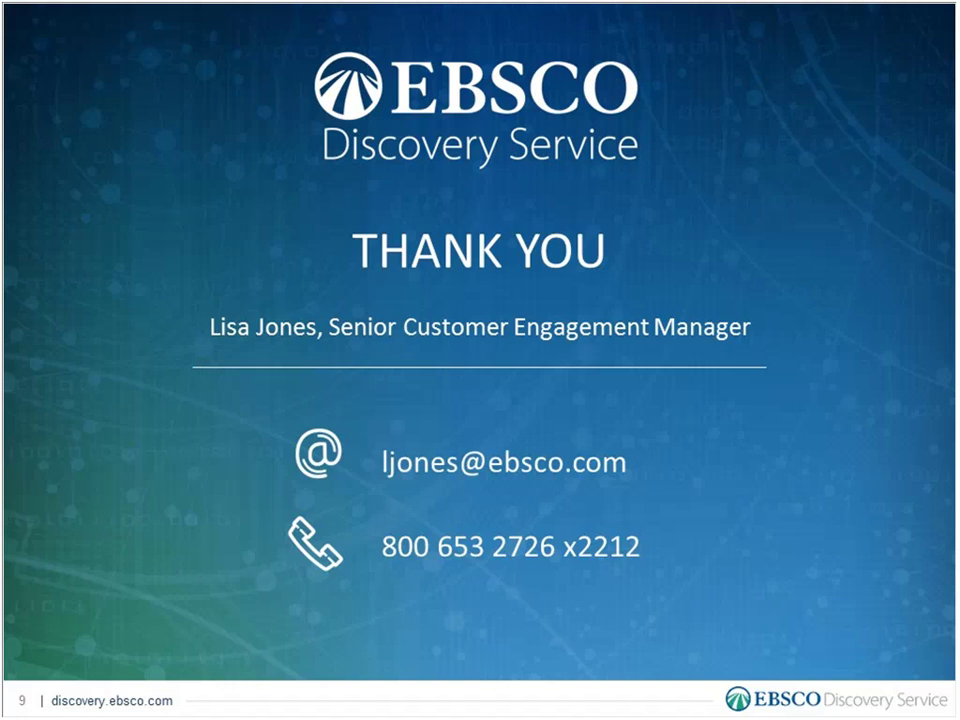